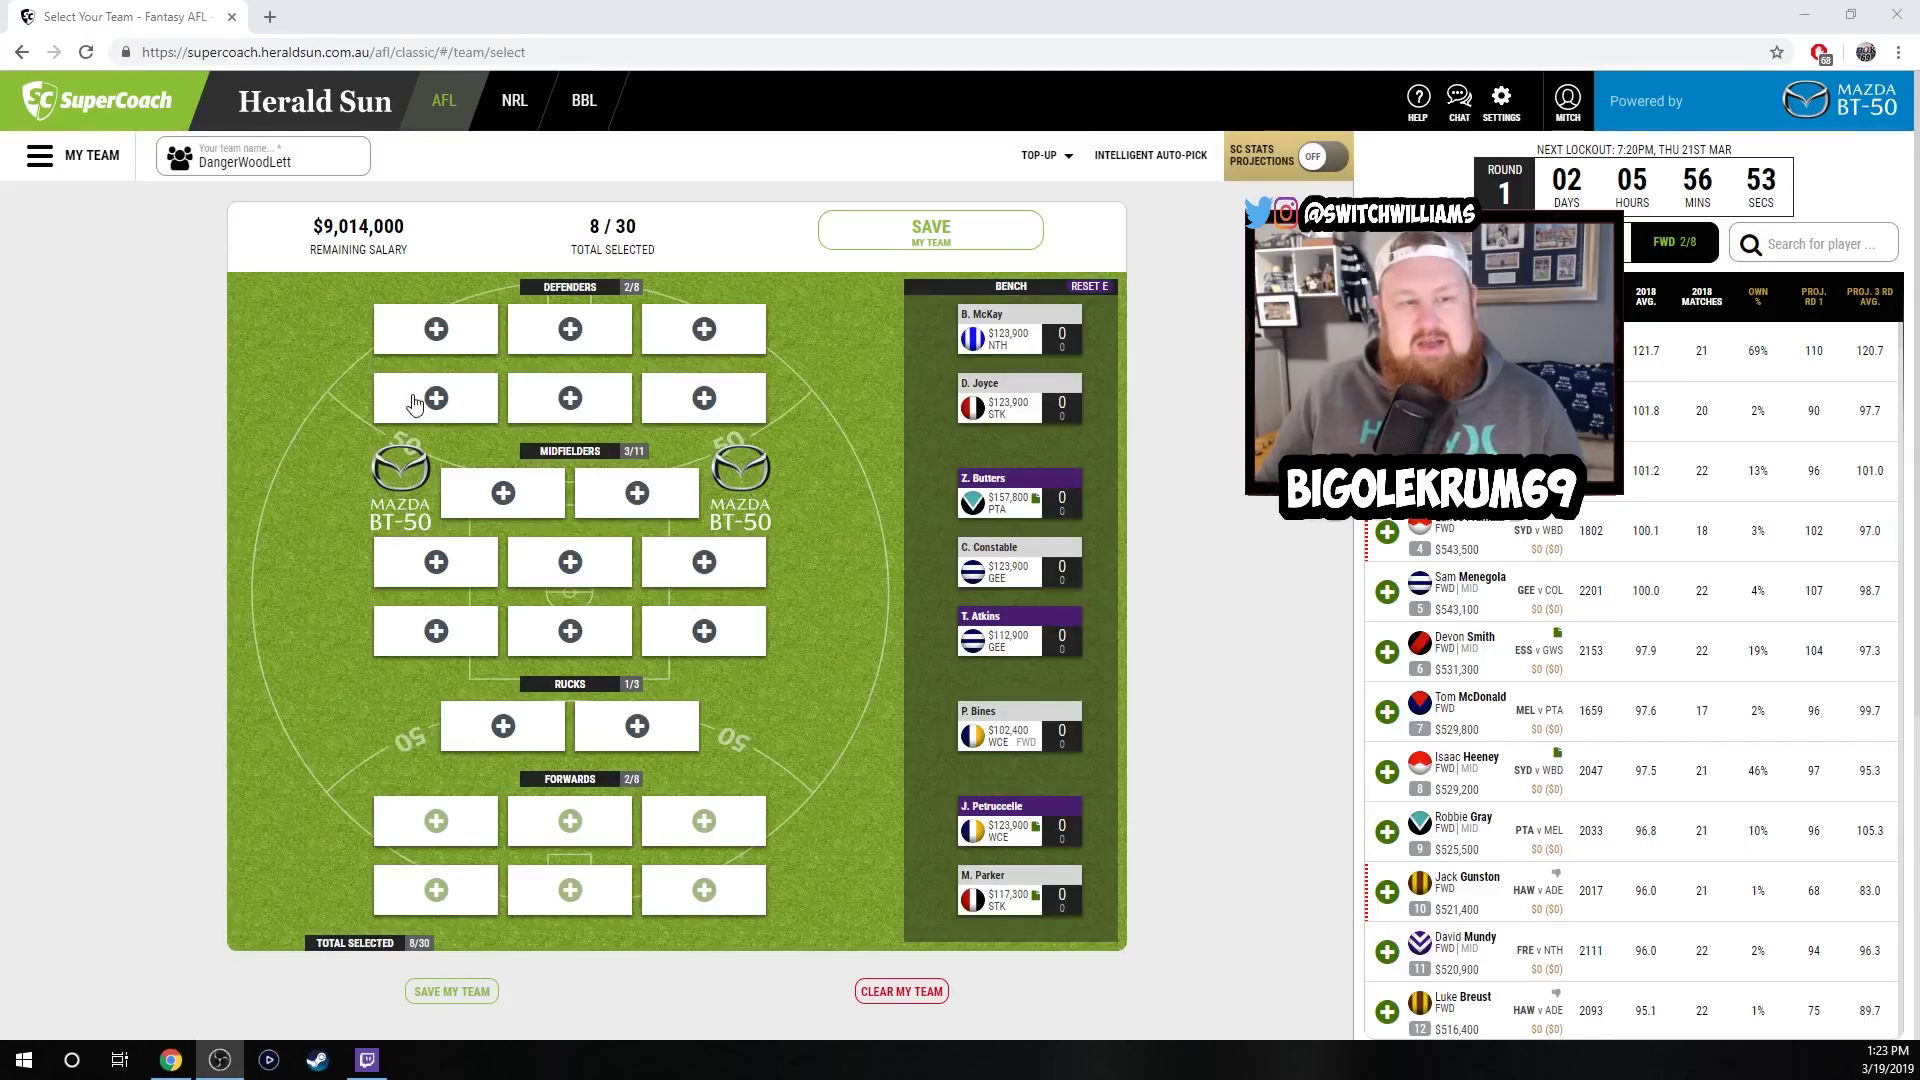
Search the defenders for "williams" and add Z. Williams of GWS to the first on-field defender slot.
left_click(424, 338)
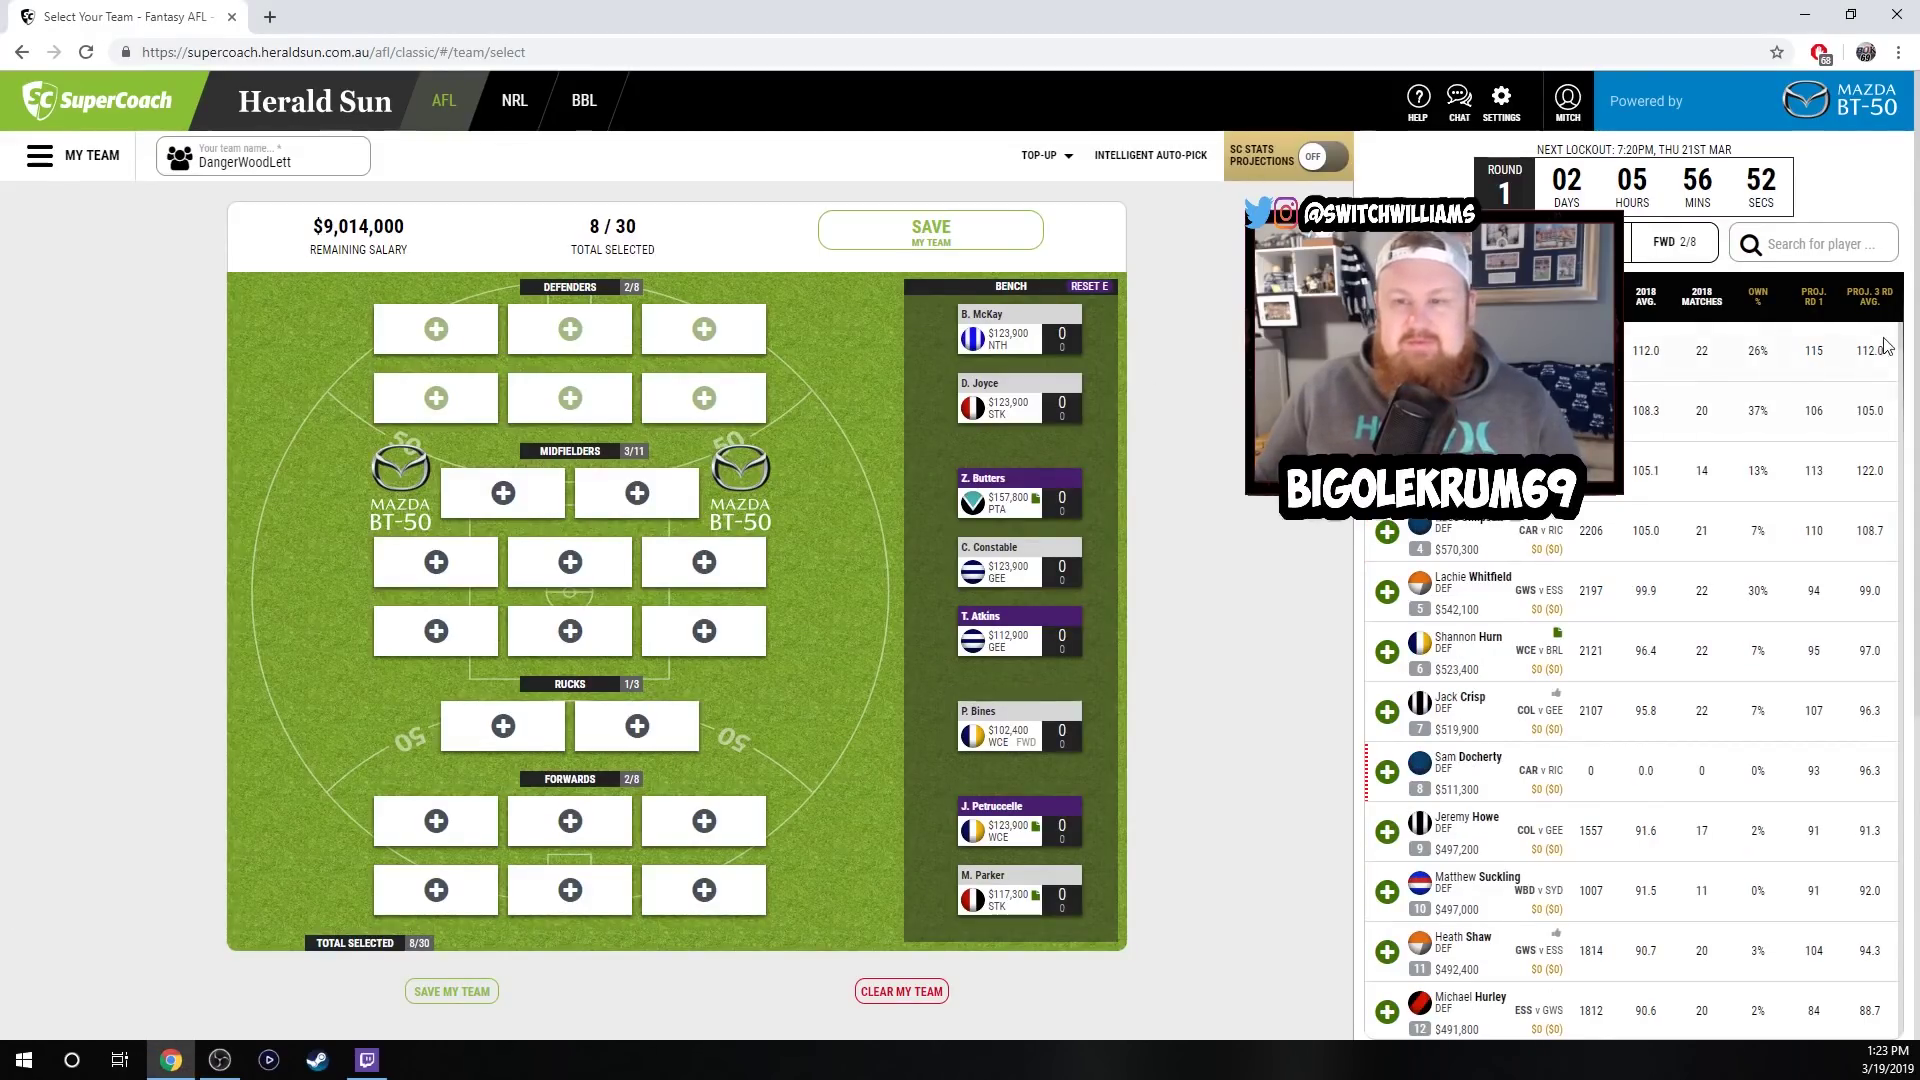
left_click(1842, 250)
type("williams")
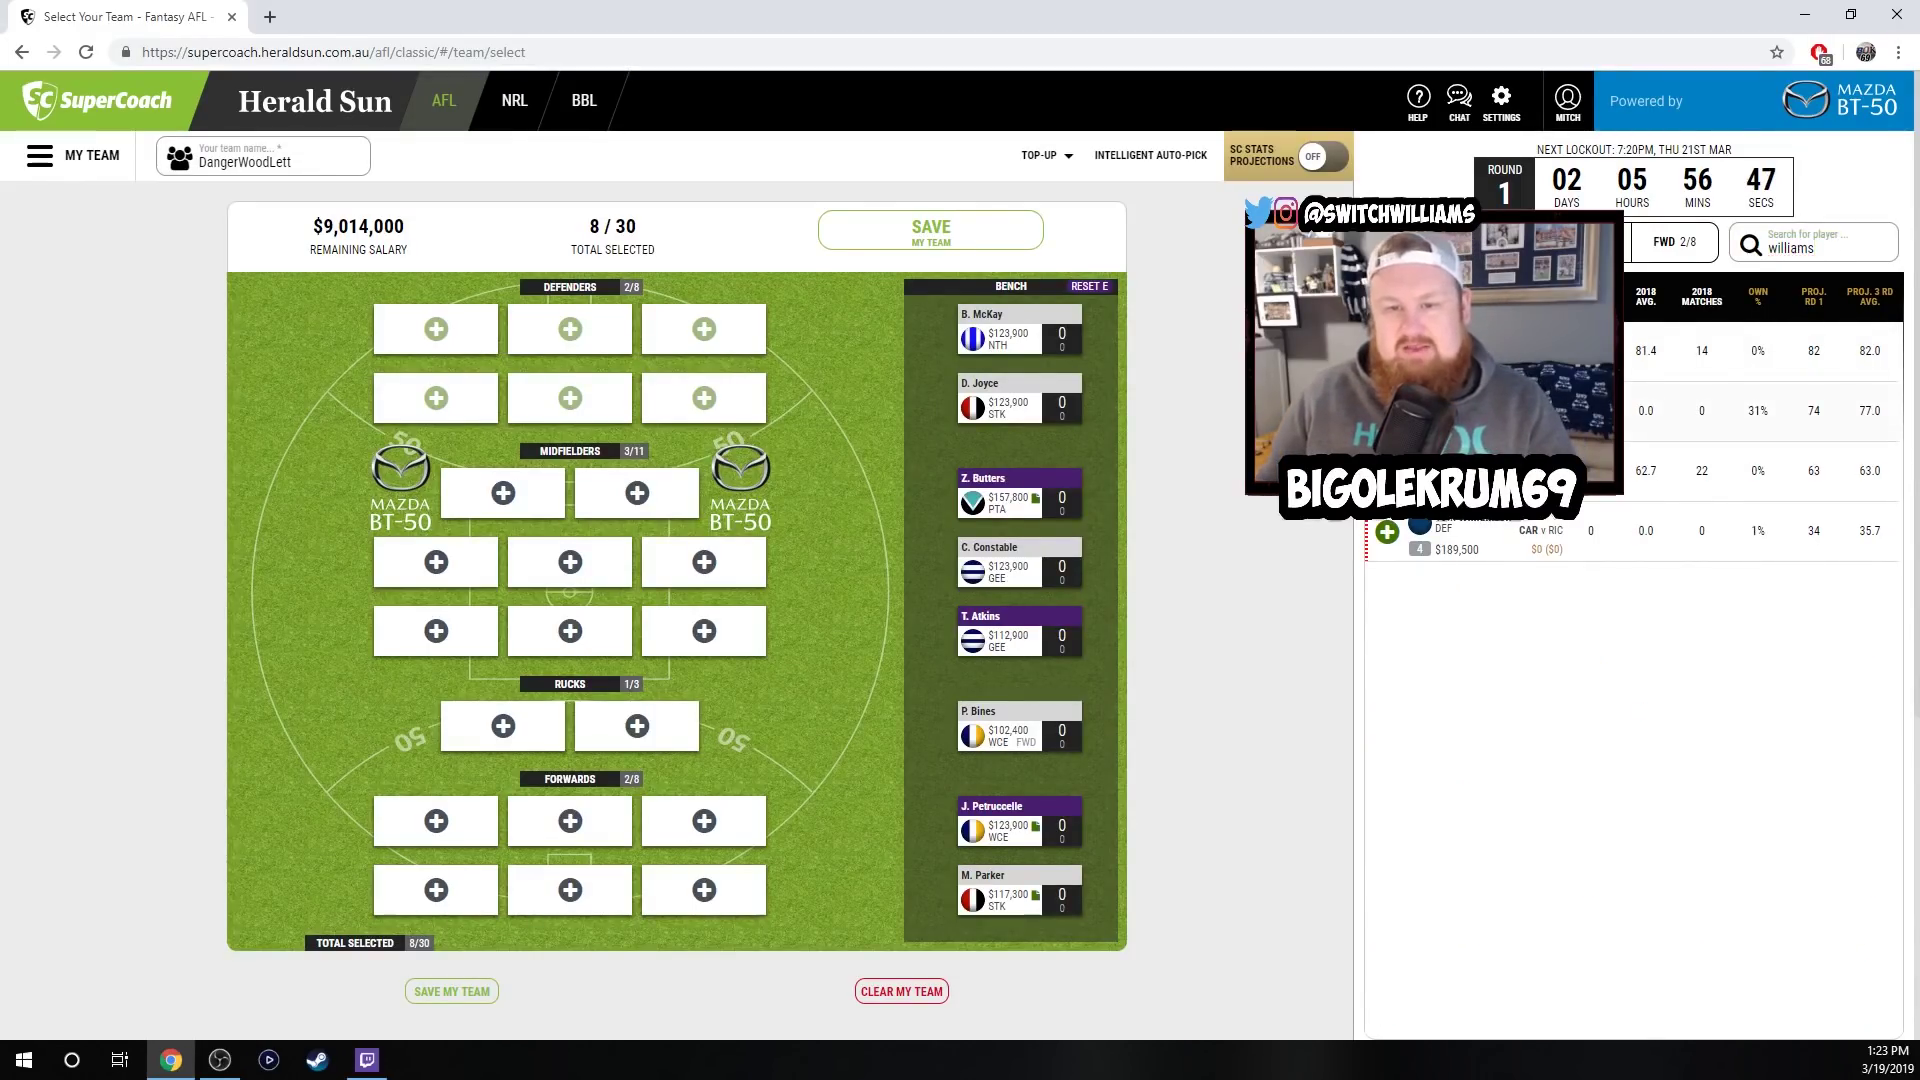
left_click(1386, 350)
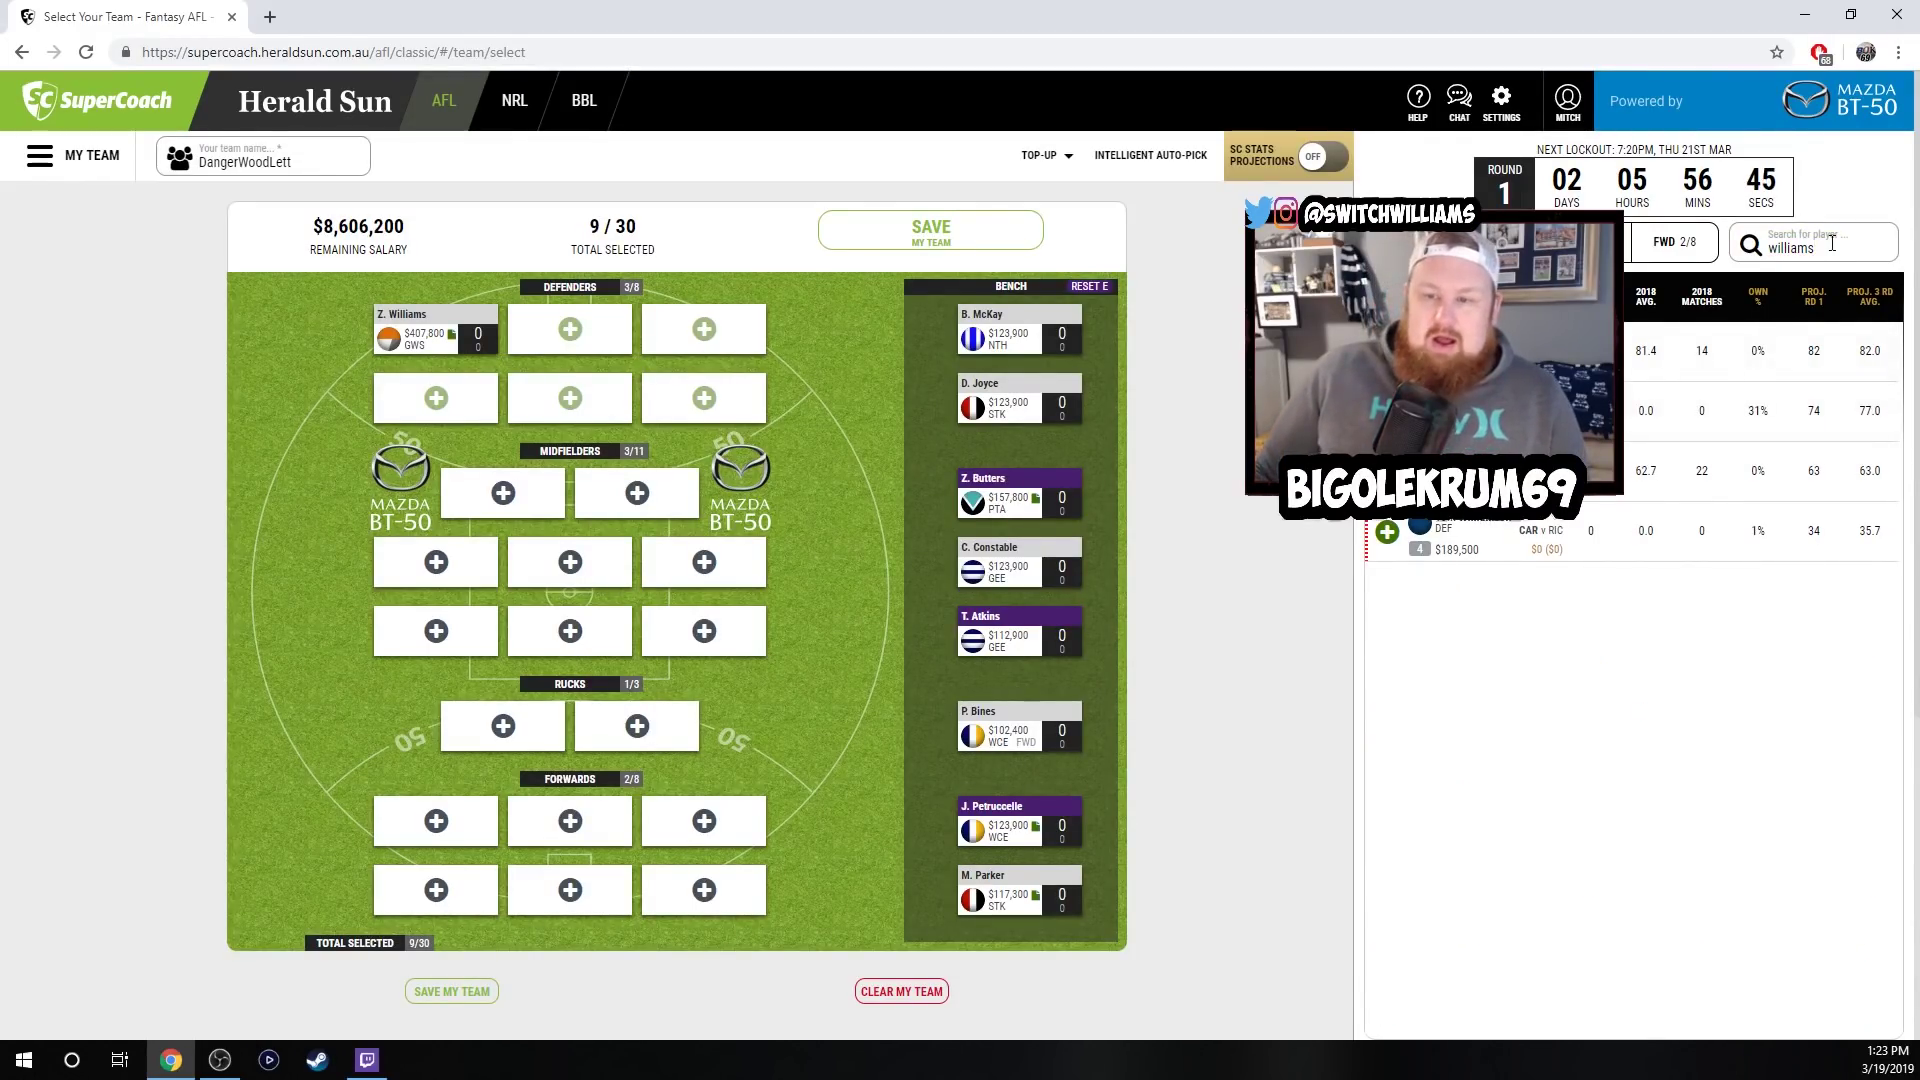
Find the Adelaide defender B. Smith by searching "brodie" and add him to the team.
key("BackSpace")
key("BackSpace")
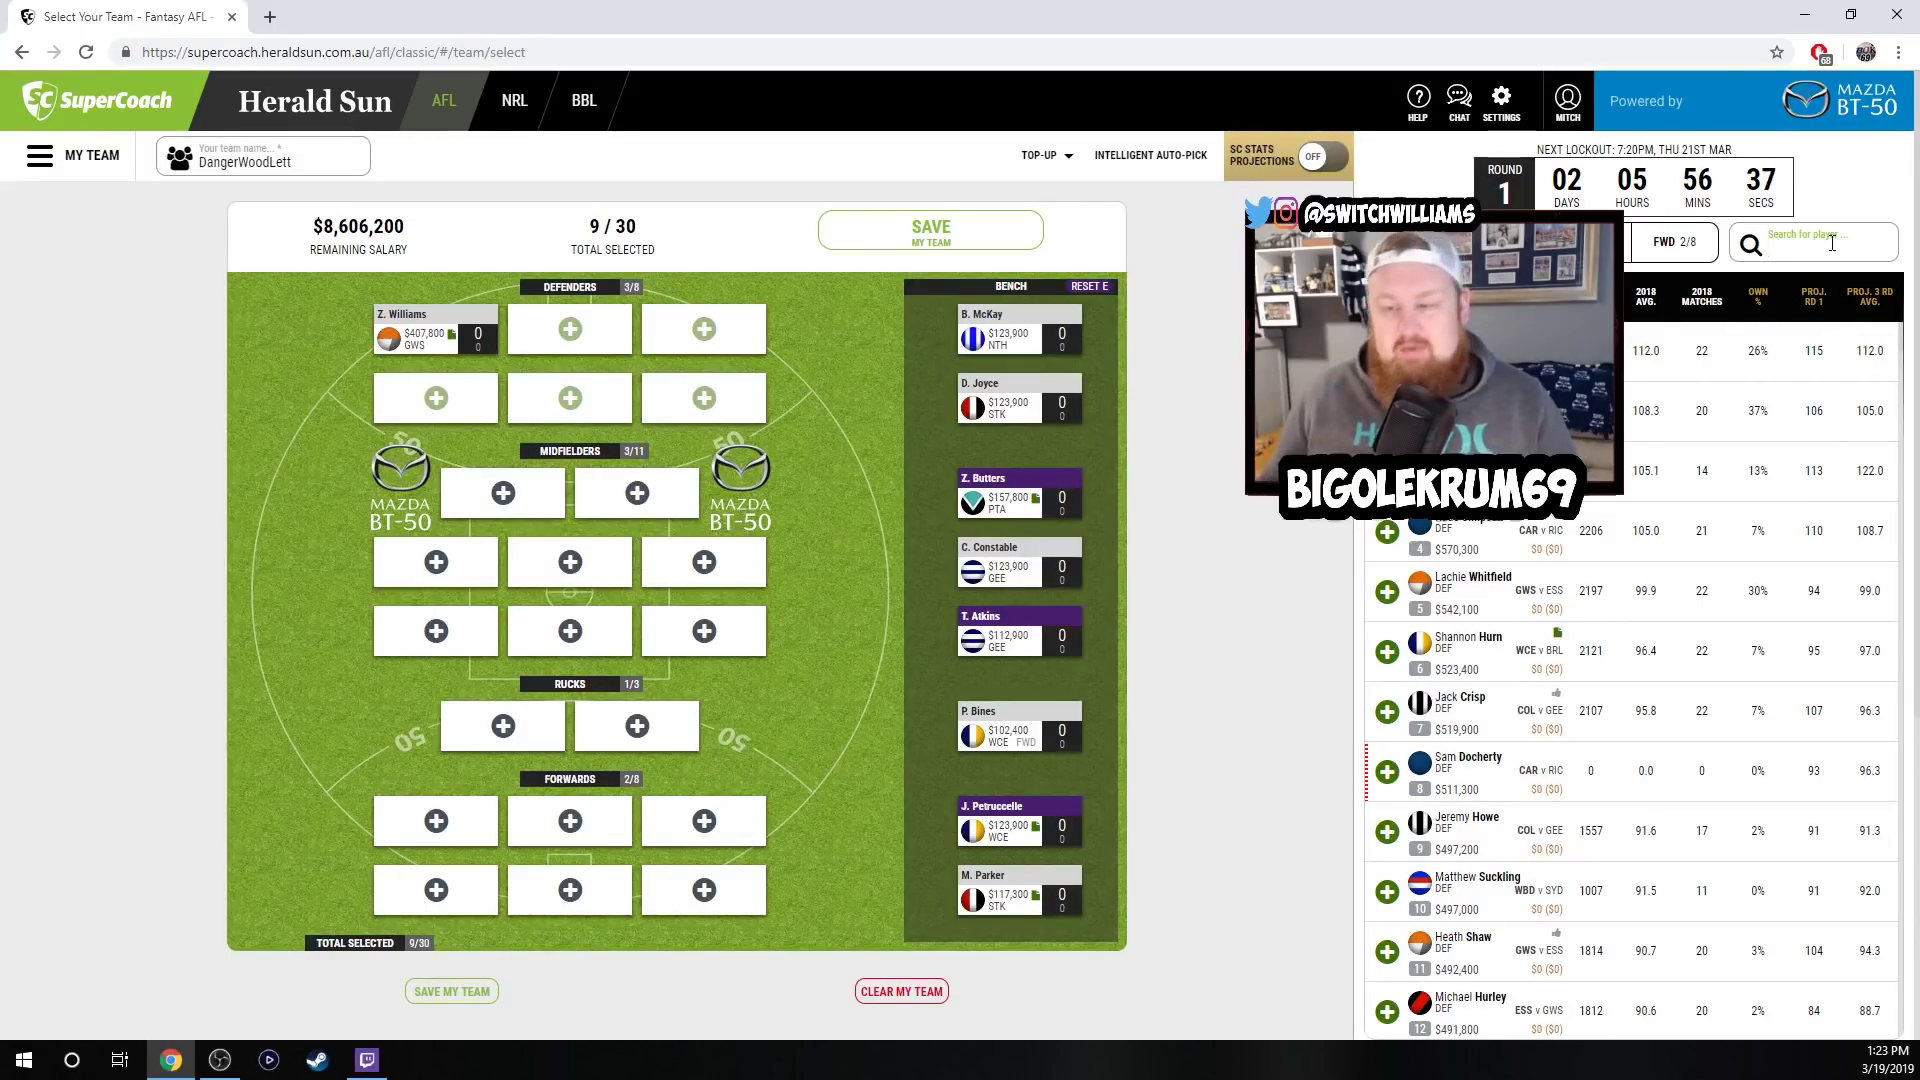
type("brodie")
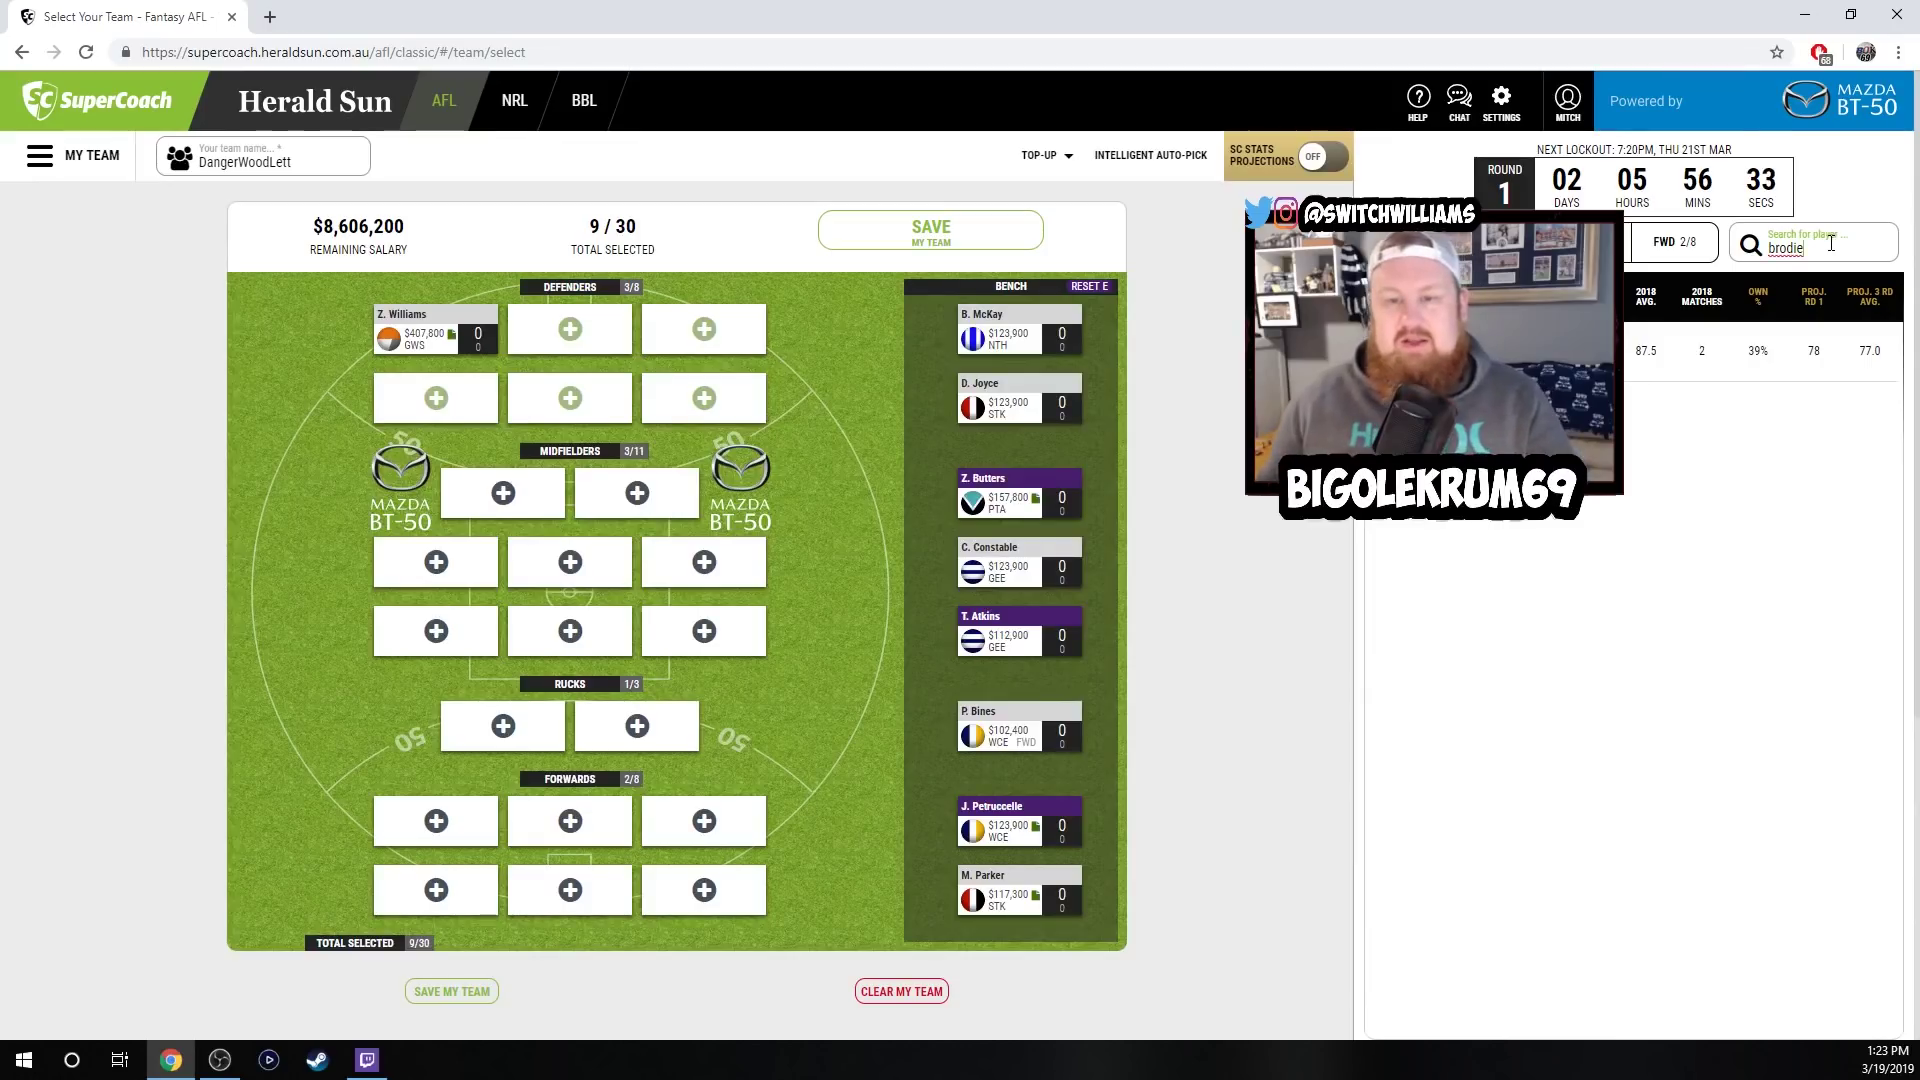
left_click(1389, 350)
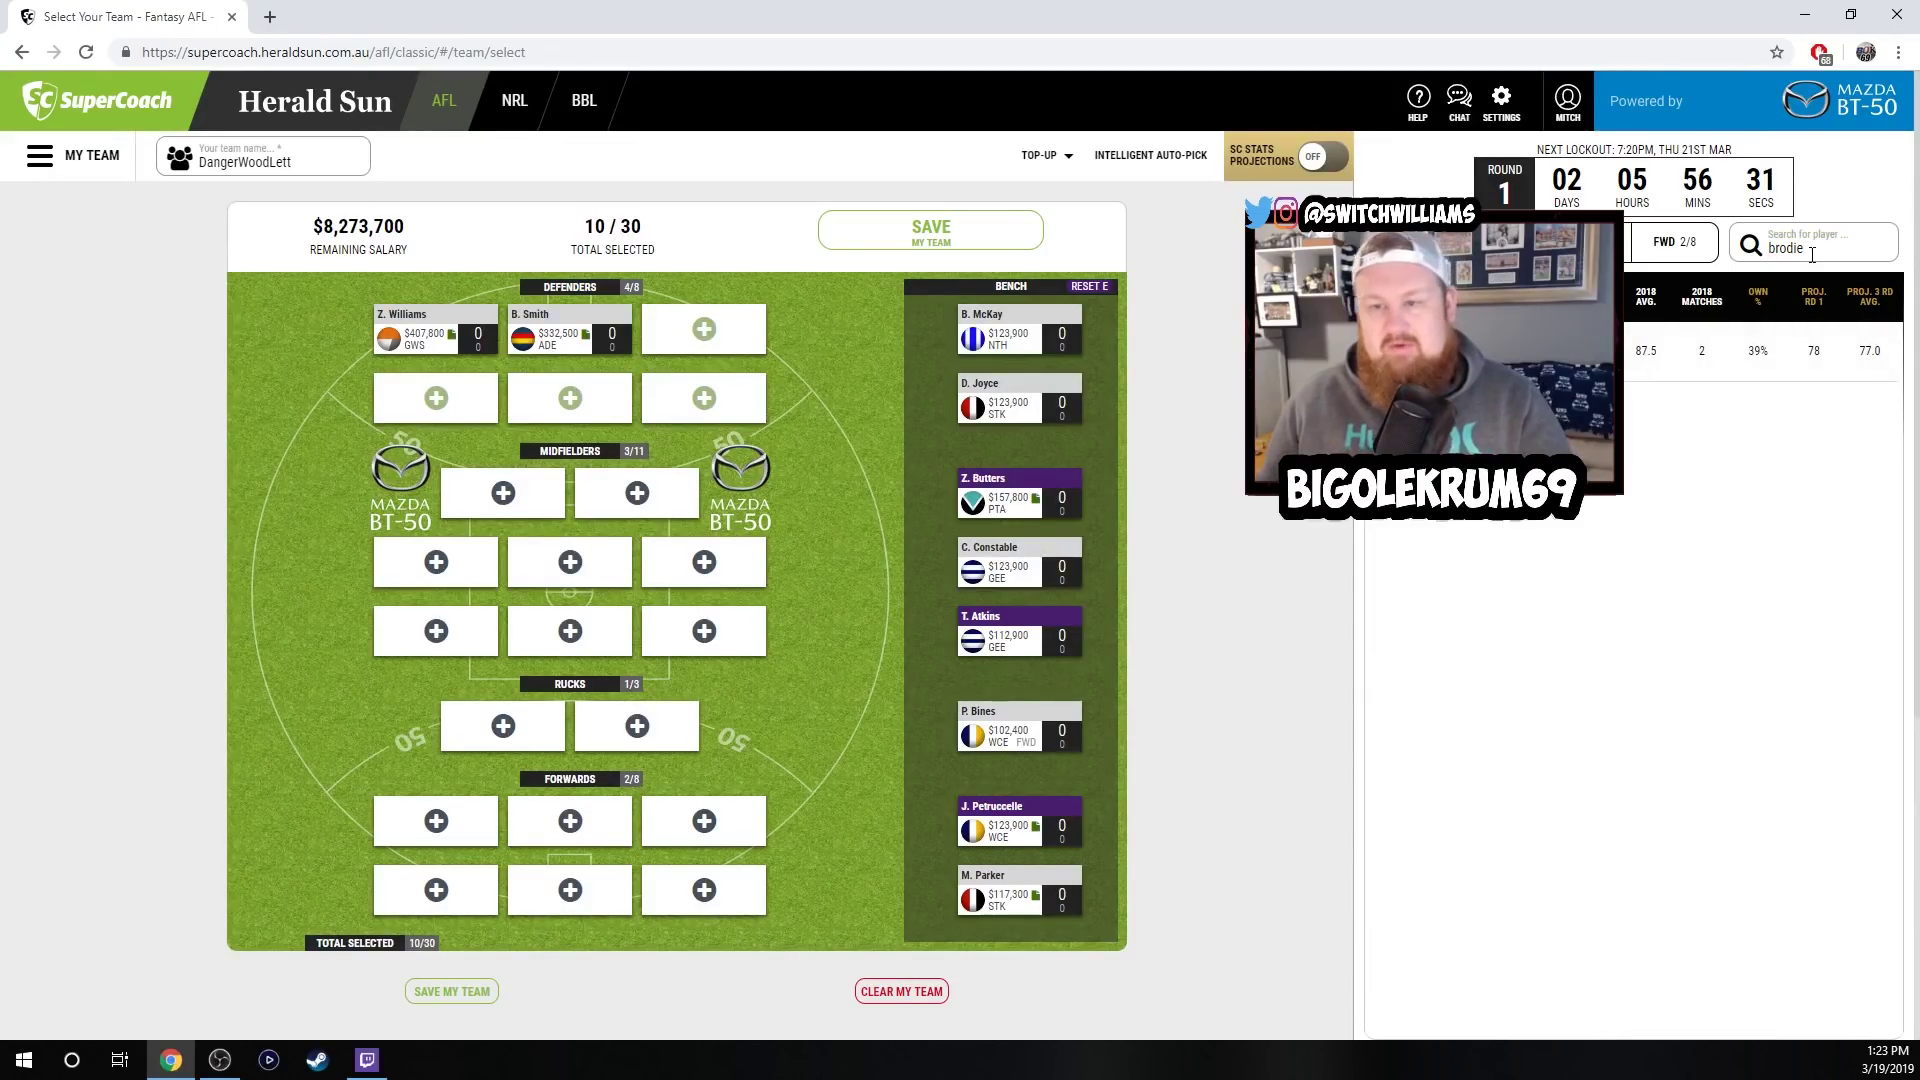
Replace the player search with "collin" and add the Gold Coast defender S. Collins to the team.
key("BackSpace")
key("BackSpace")
key("BackSpace")
key("BackSpace")
key("BackSpace")
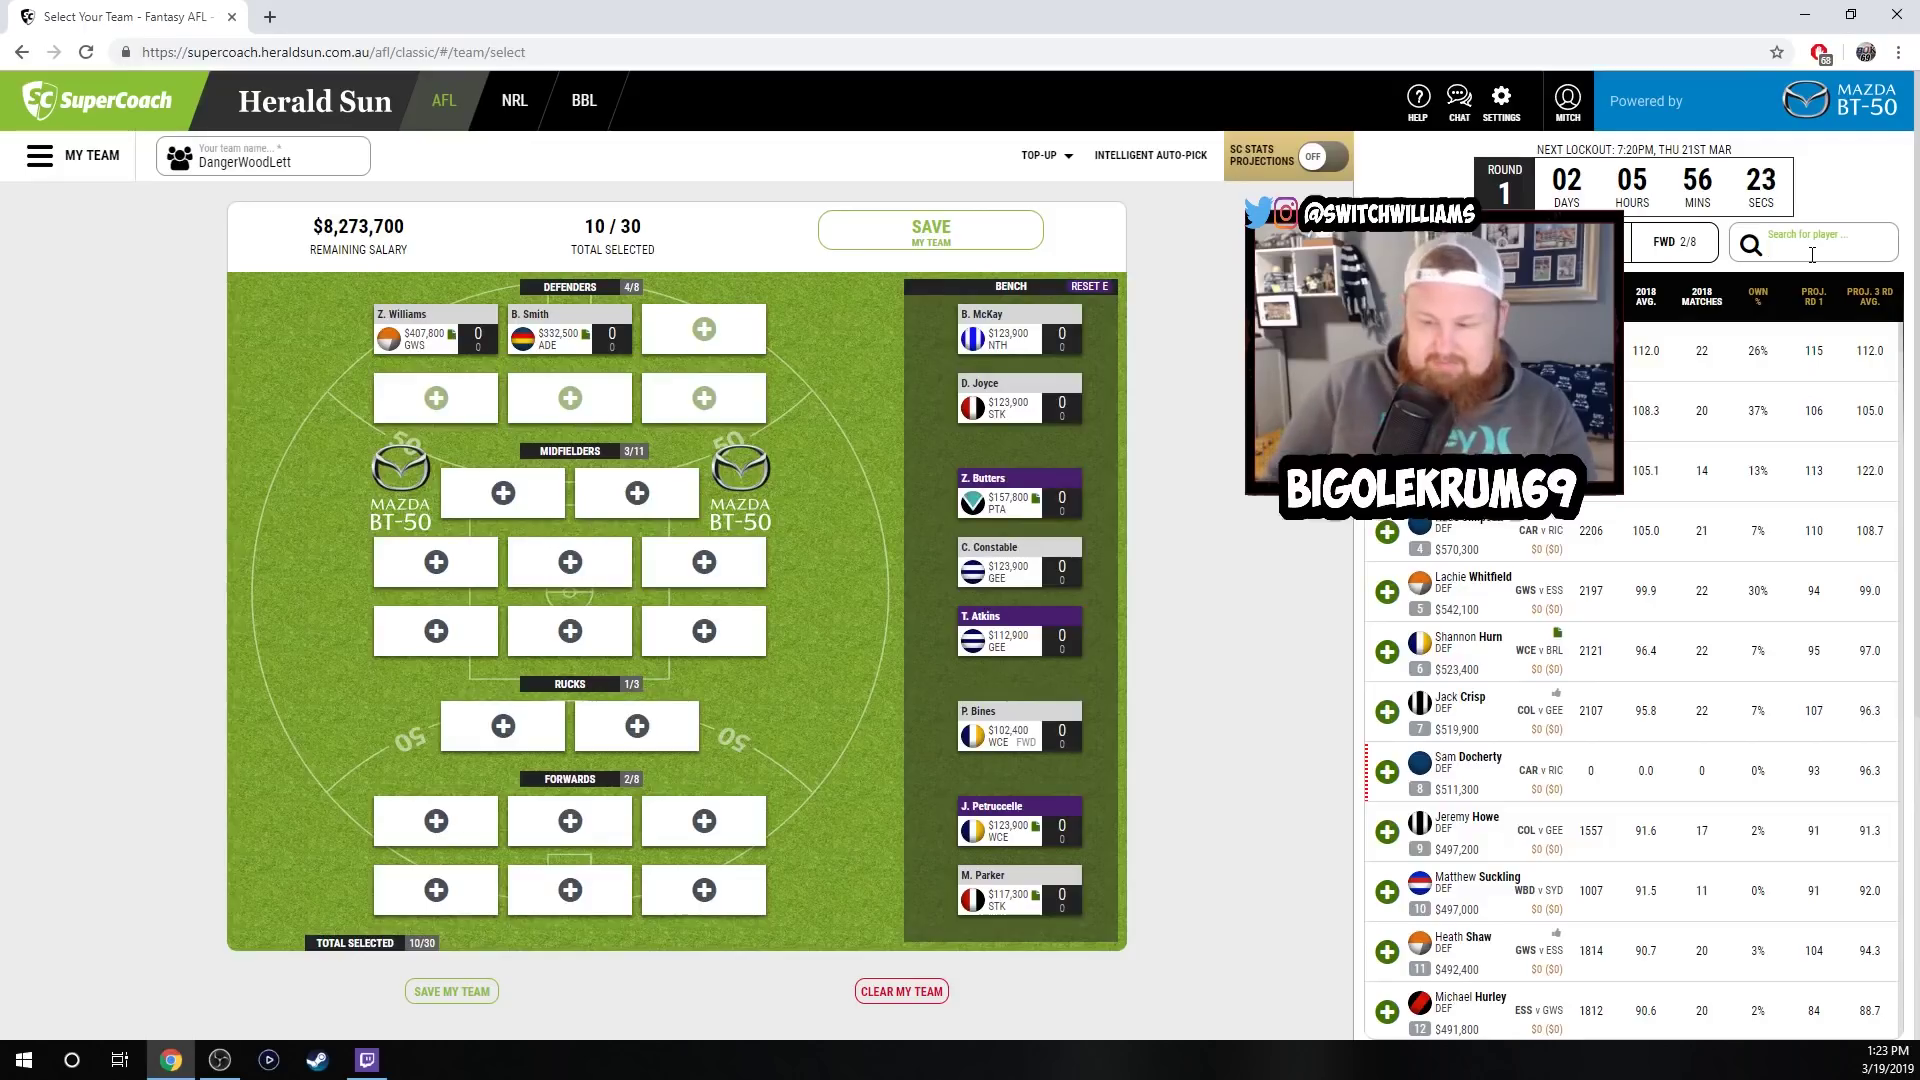
type("collin")
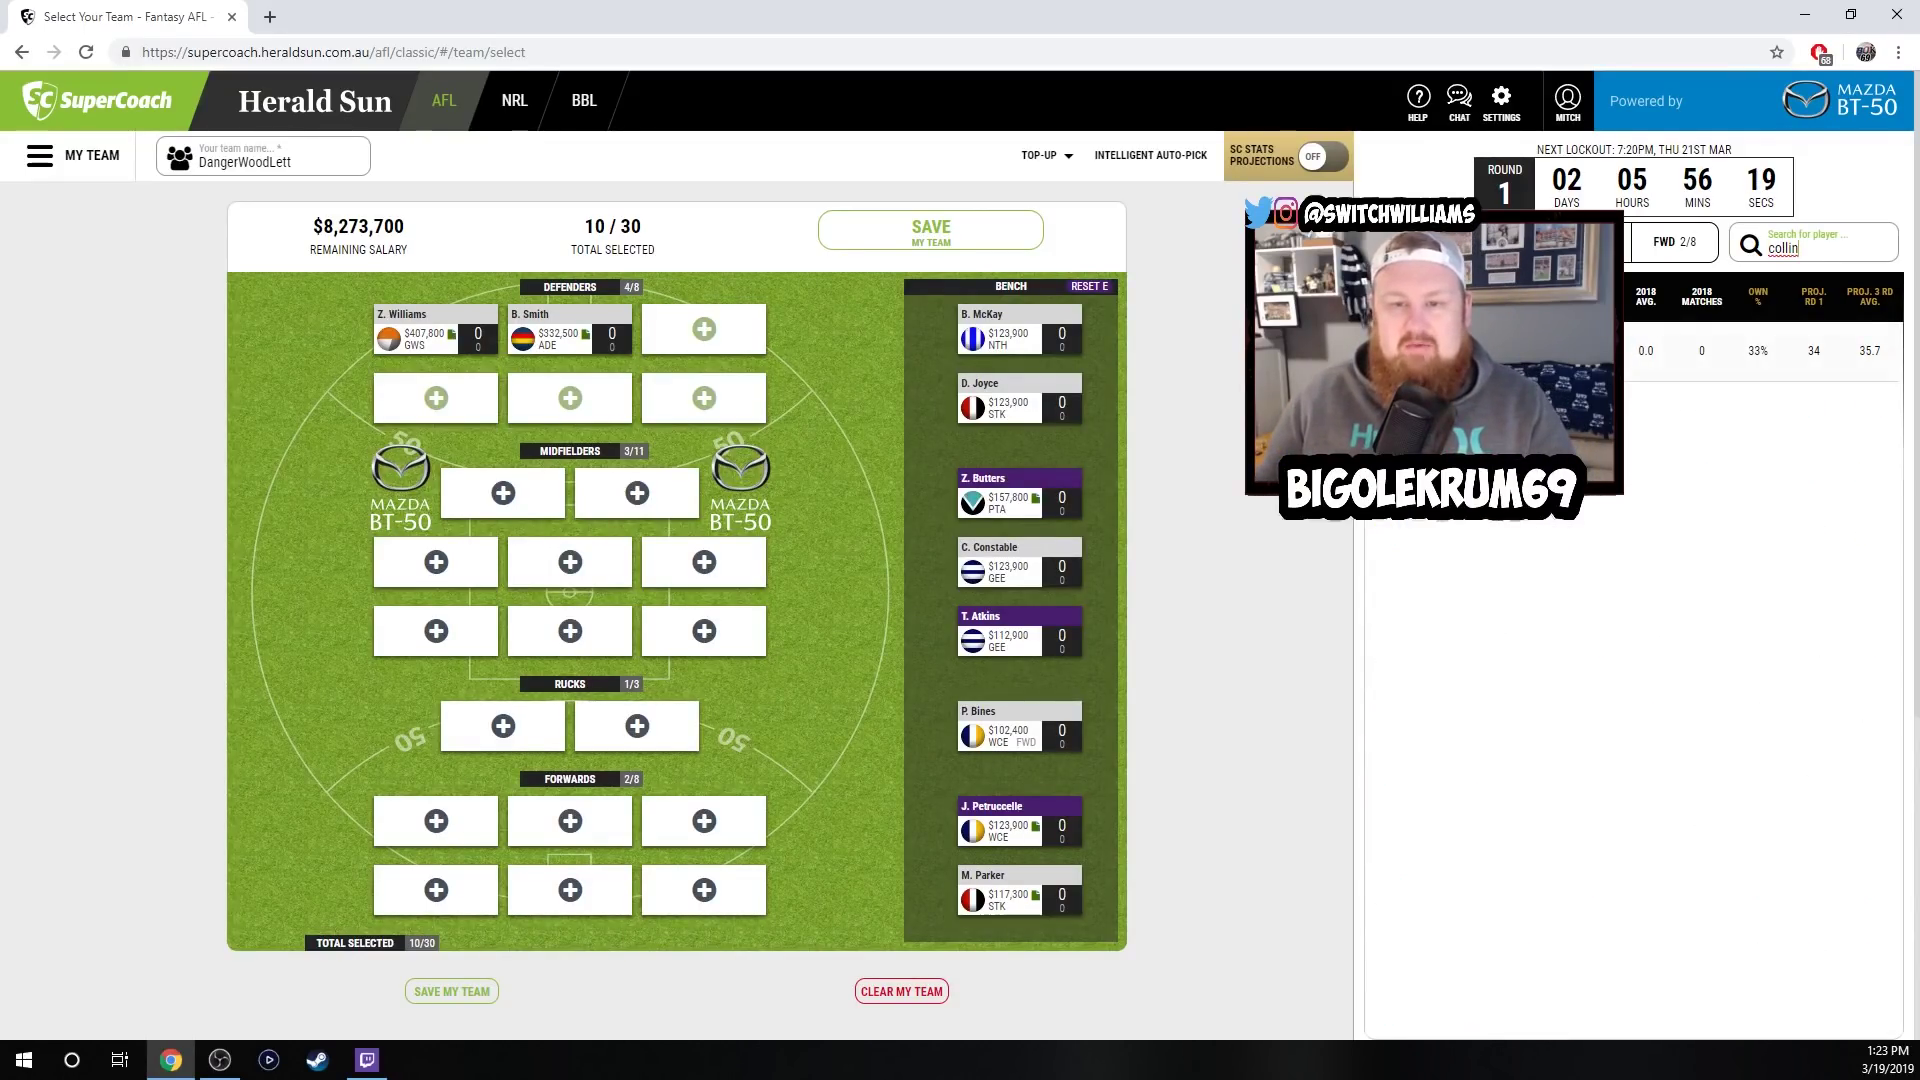
left_click(1395, 350)
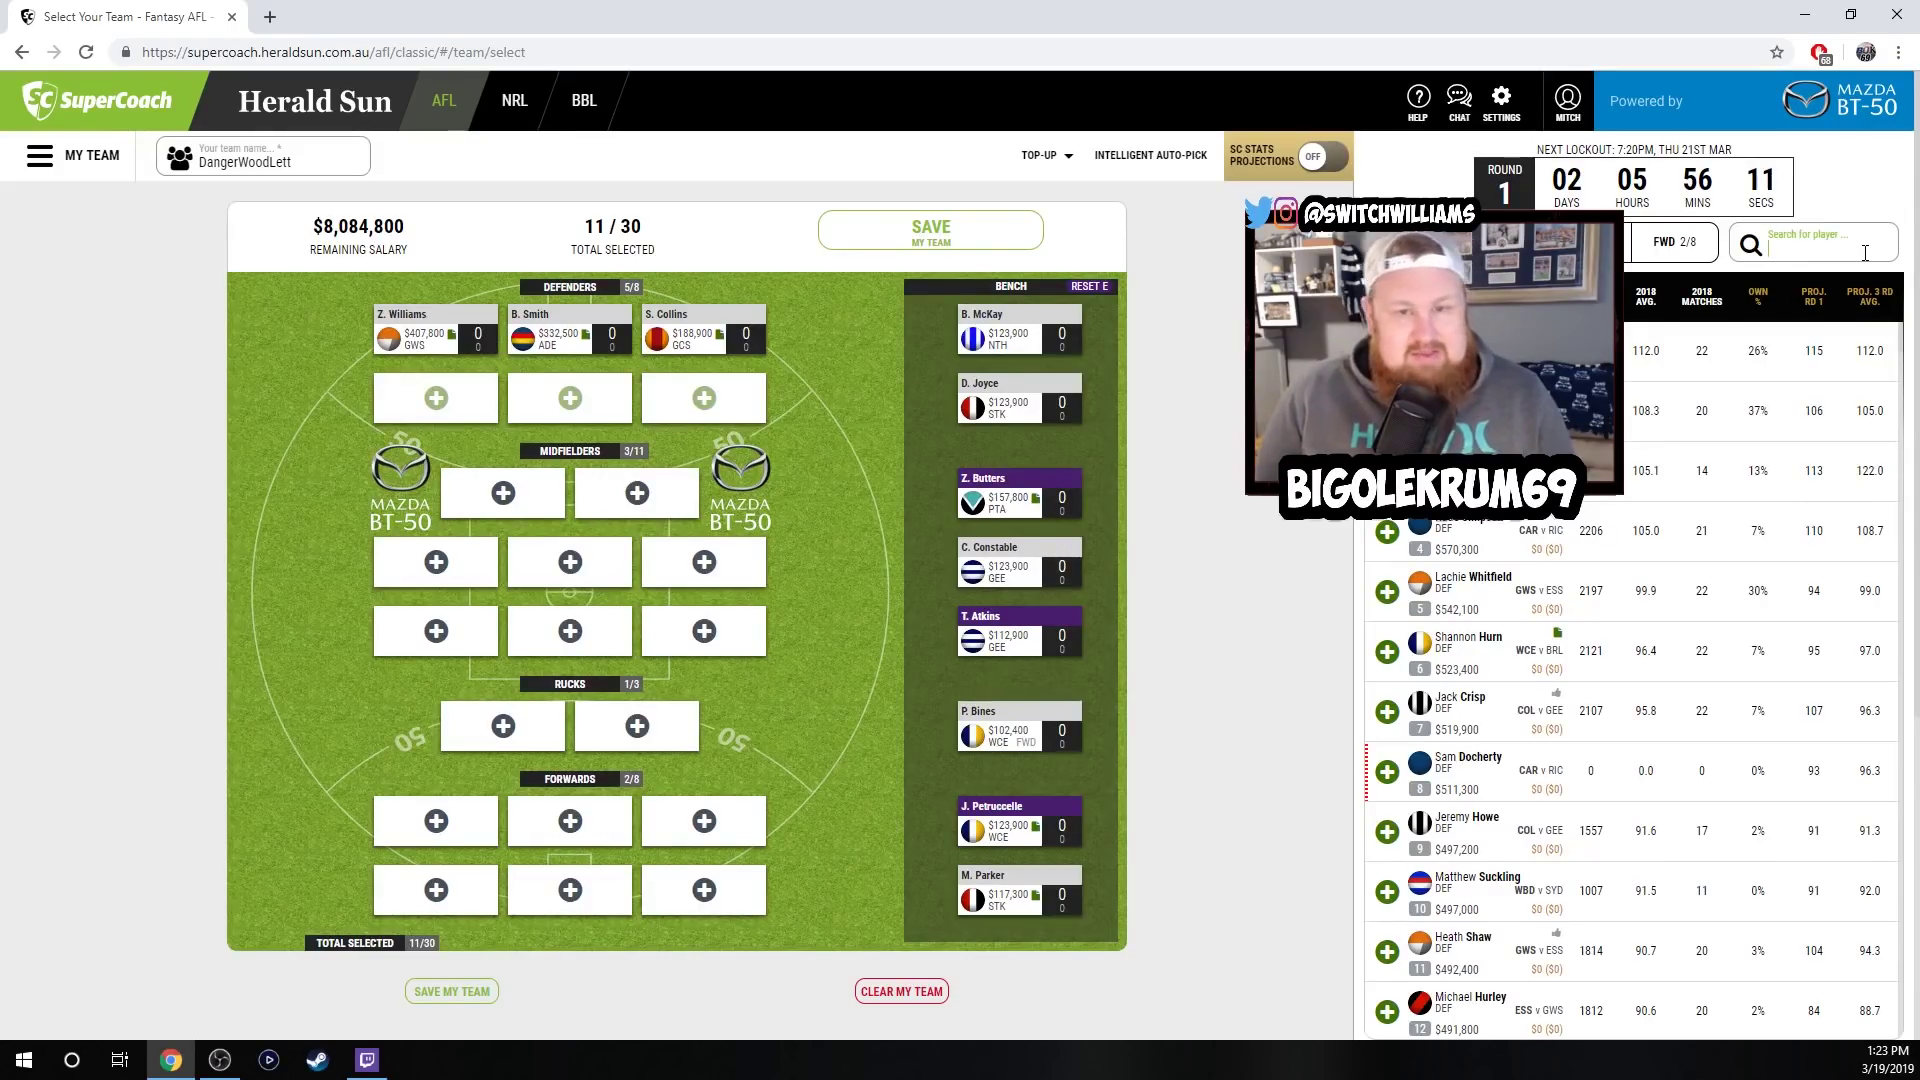
Search the defenders for "clark" and add Geelong's J. Clark to the second defender row.
left_click(1864, 253)
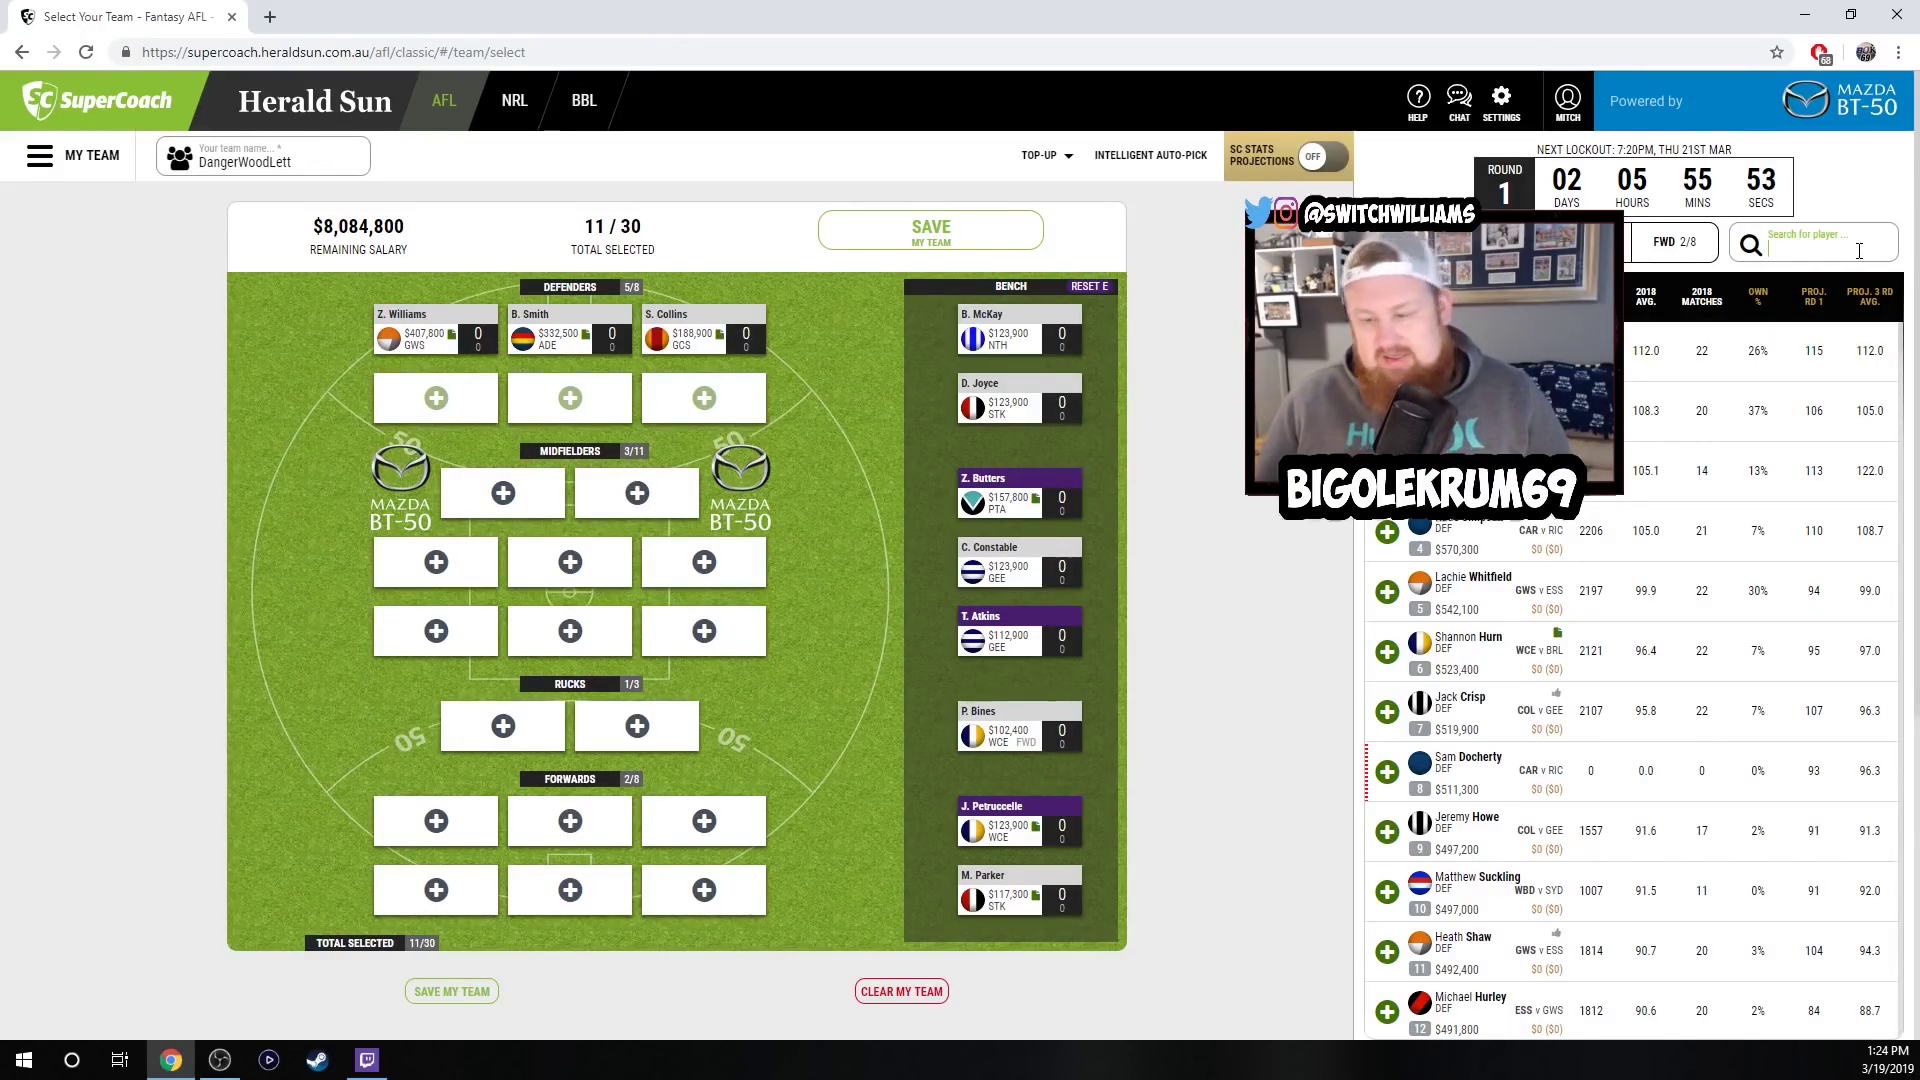
type("clark")
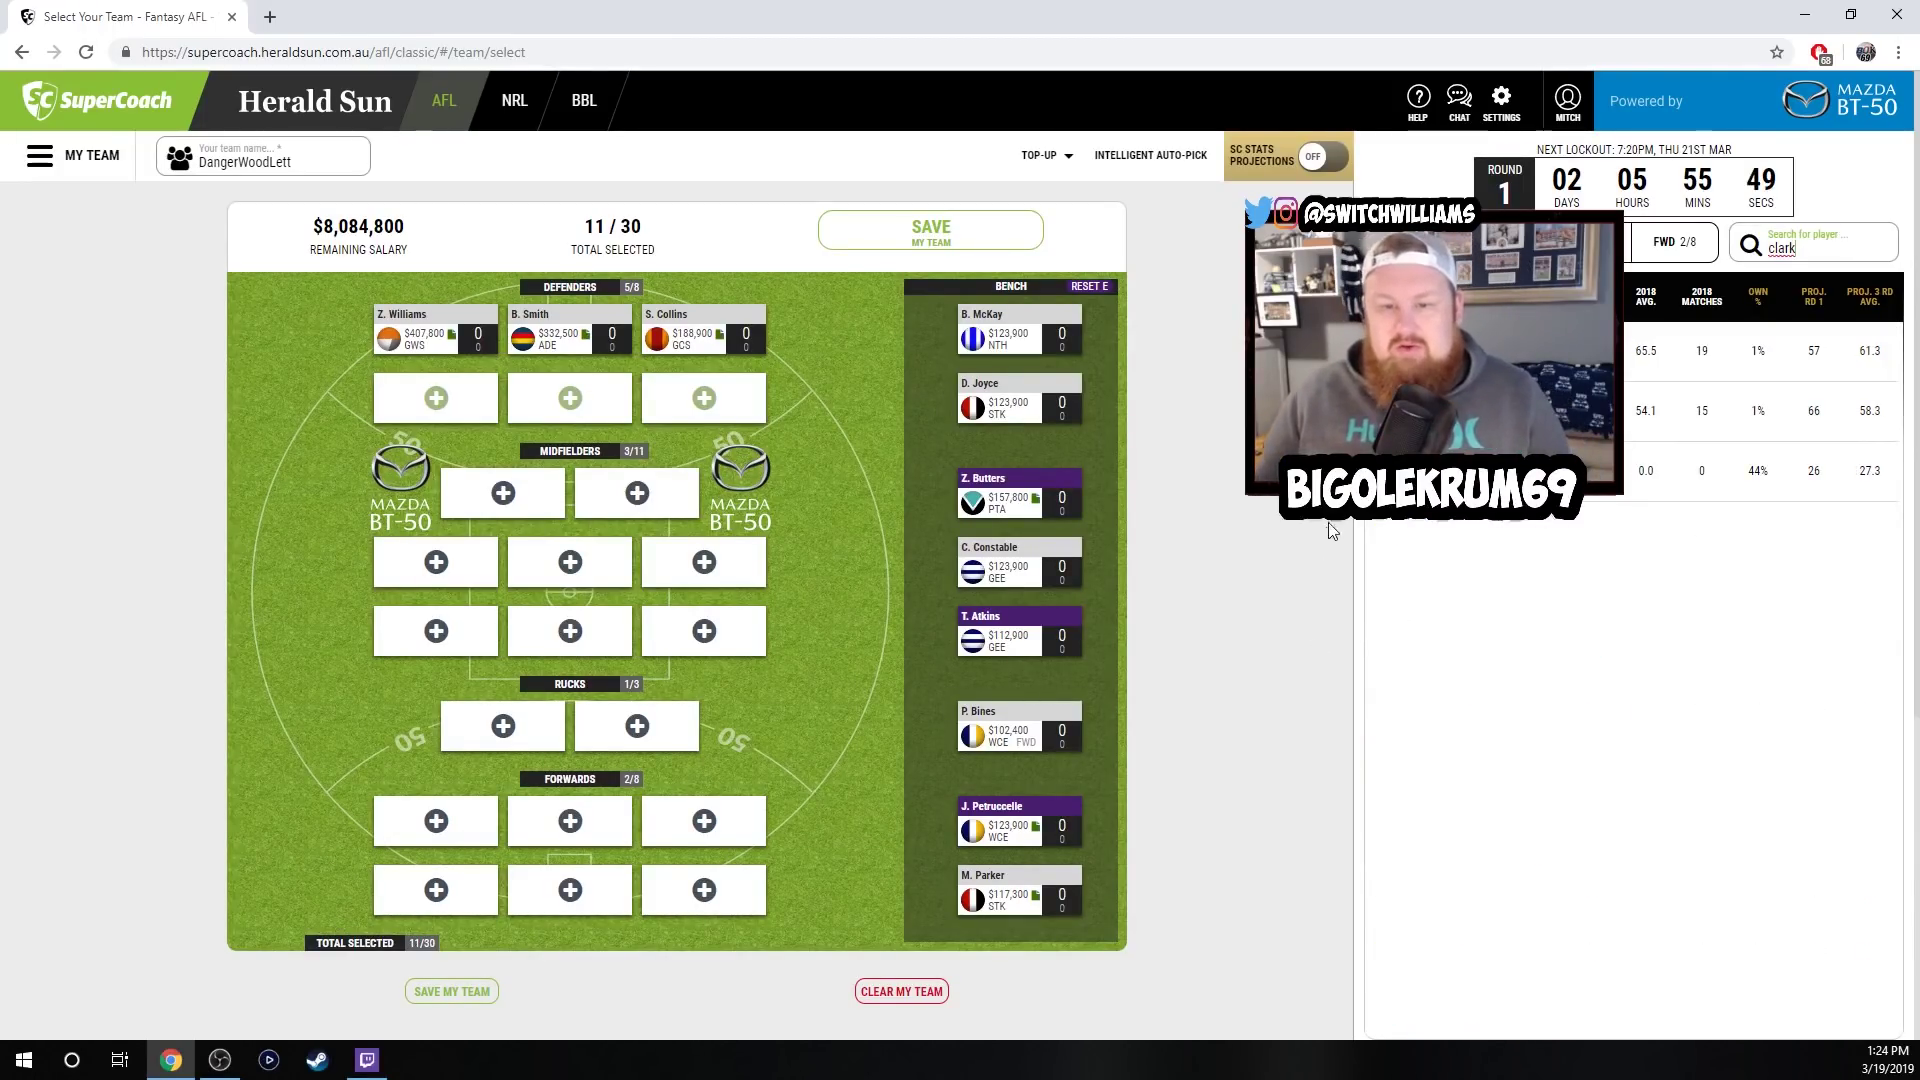
left_click(1390, 470)
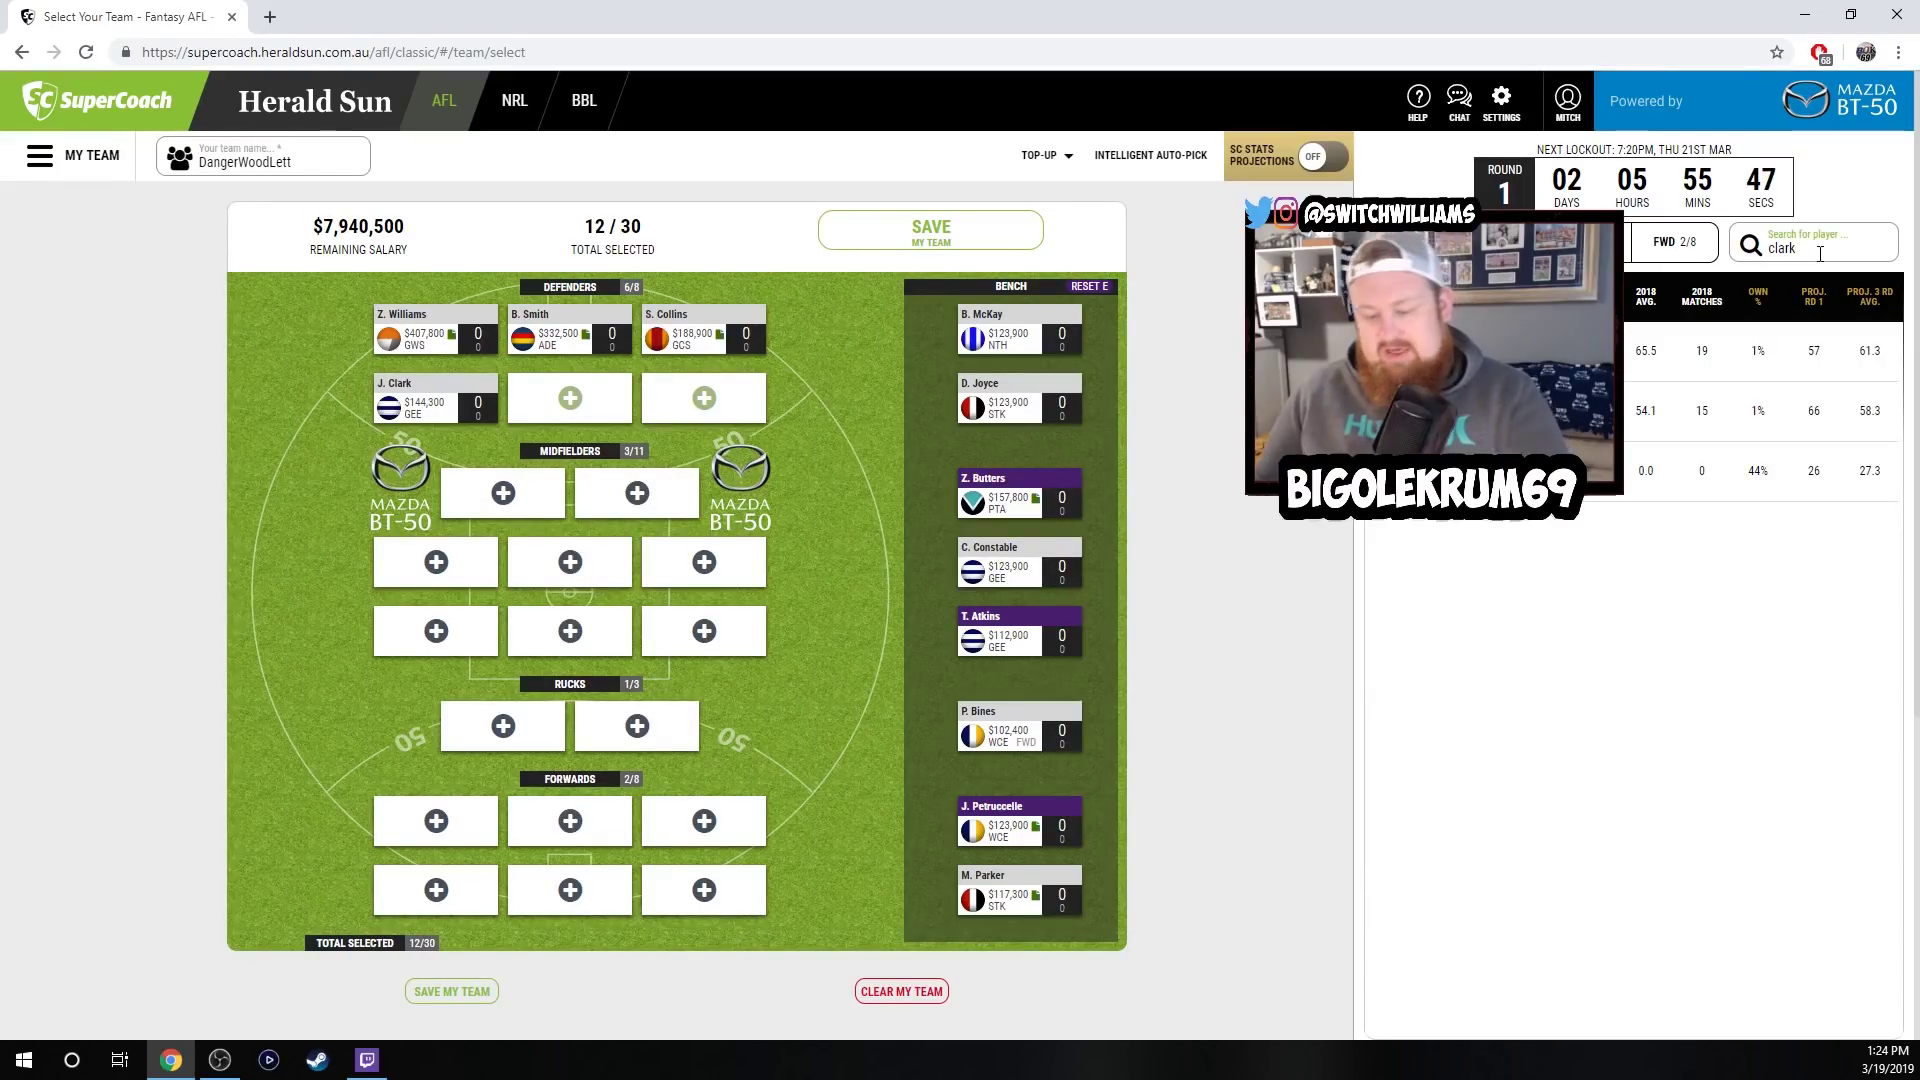
Replace the player search with "duur" and add Port Adelaide's X. Duursma as a defender.
key("BackSpace")
key("BackSpace")
key("BackSpace")
key("BackSpace")
key("BackSpace")
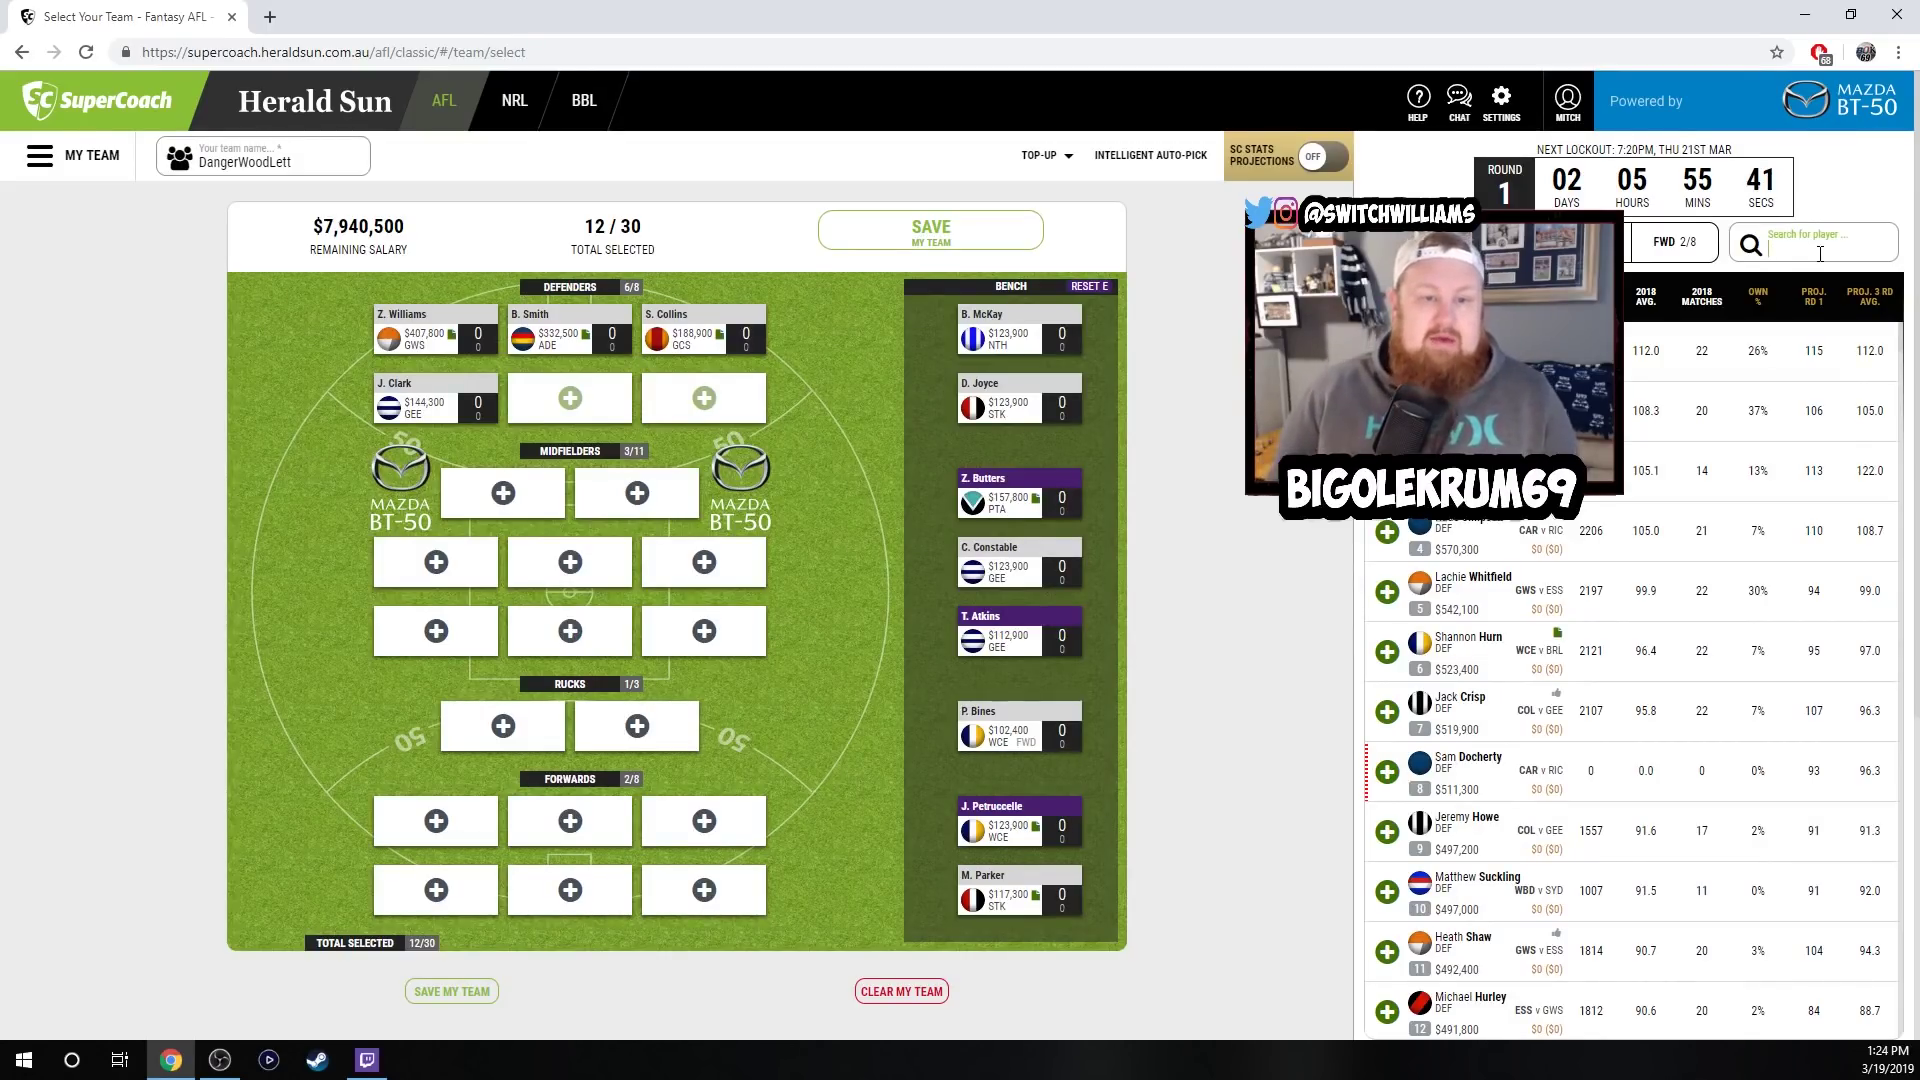
left_click(1819, 254)
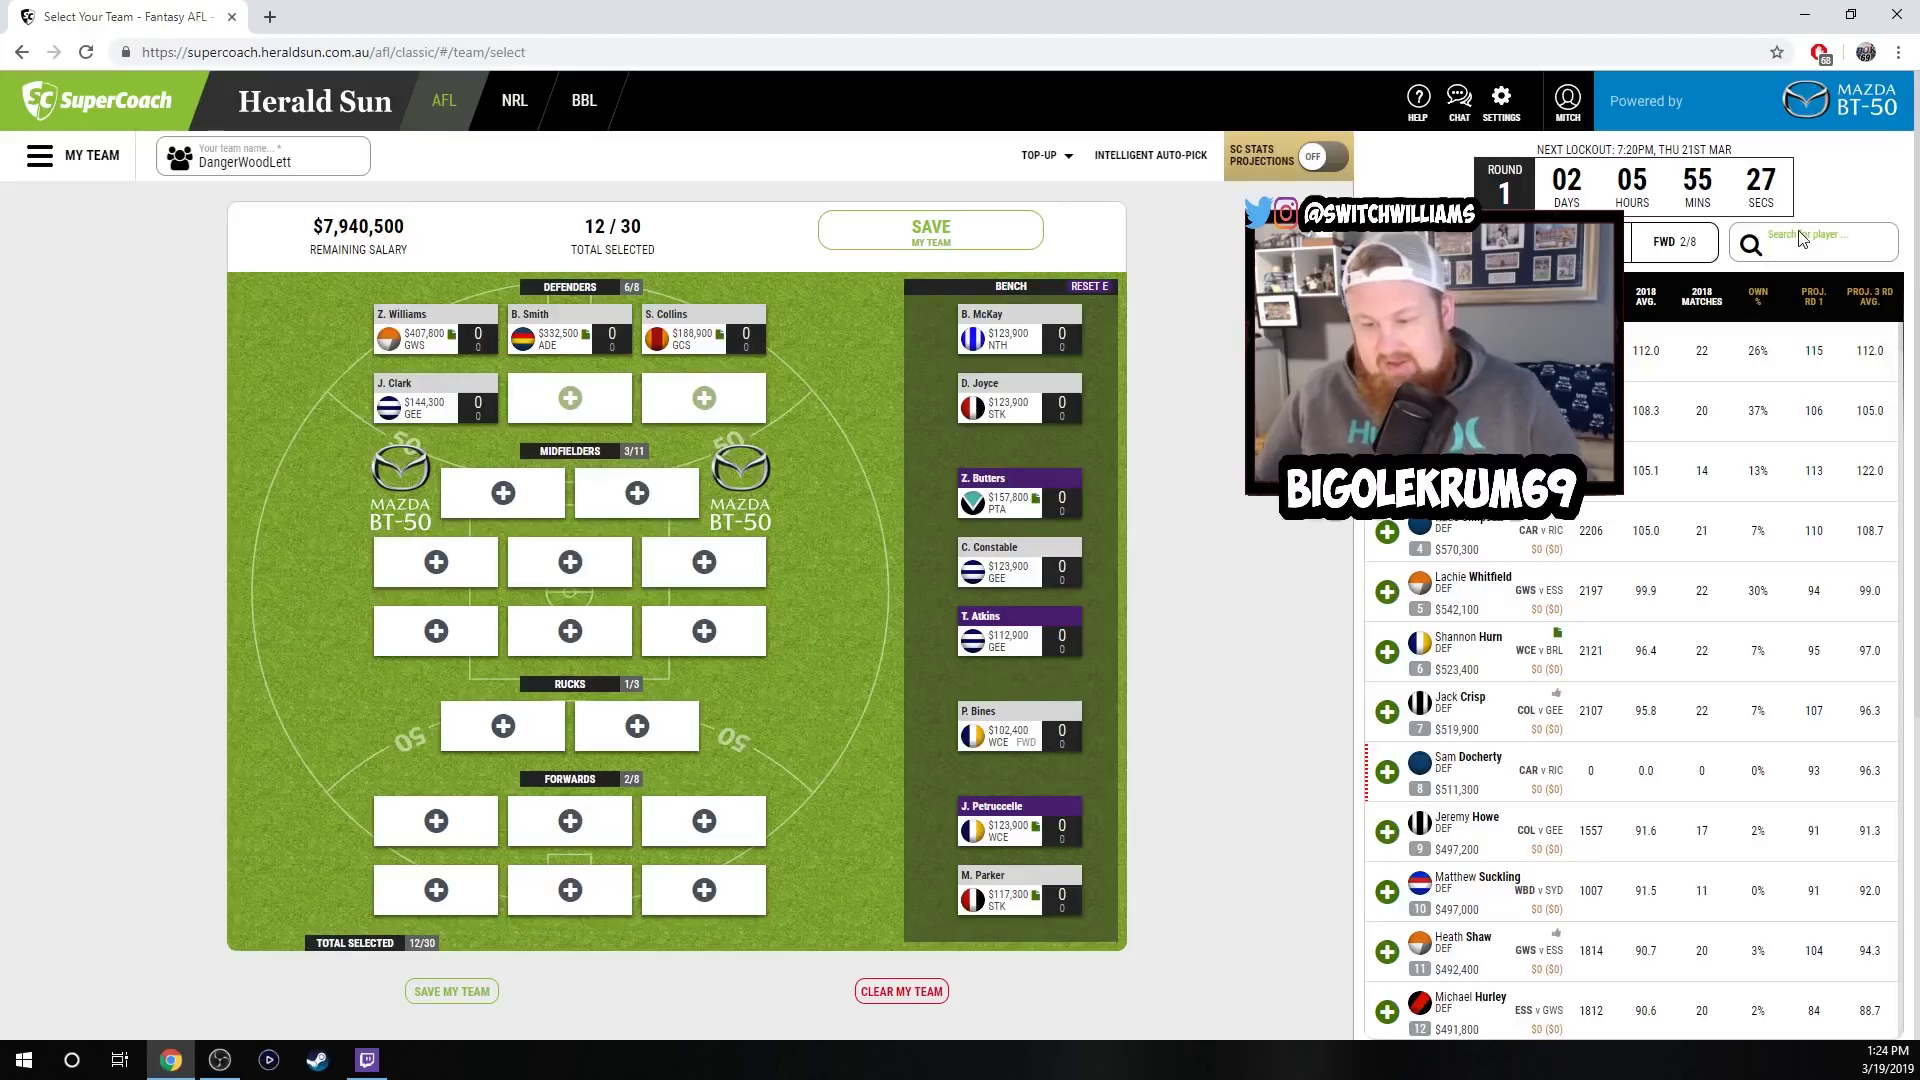
type("duur")
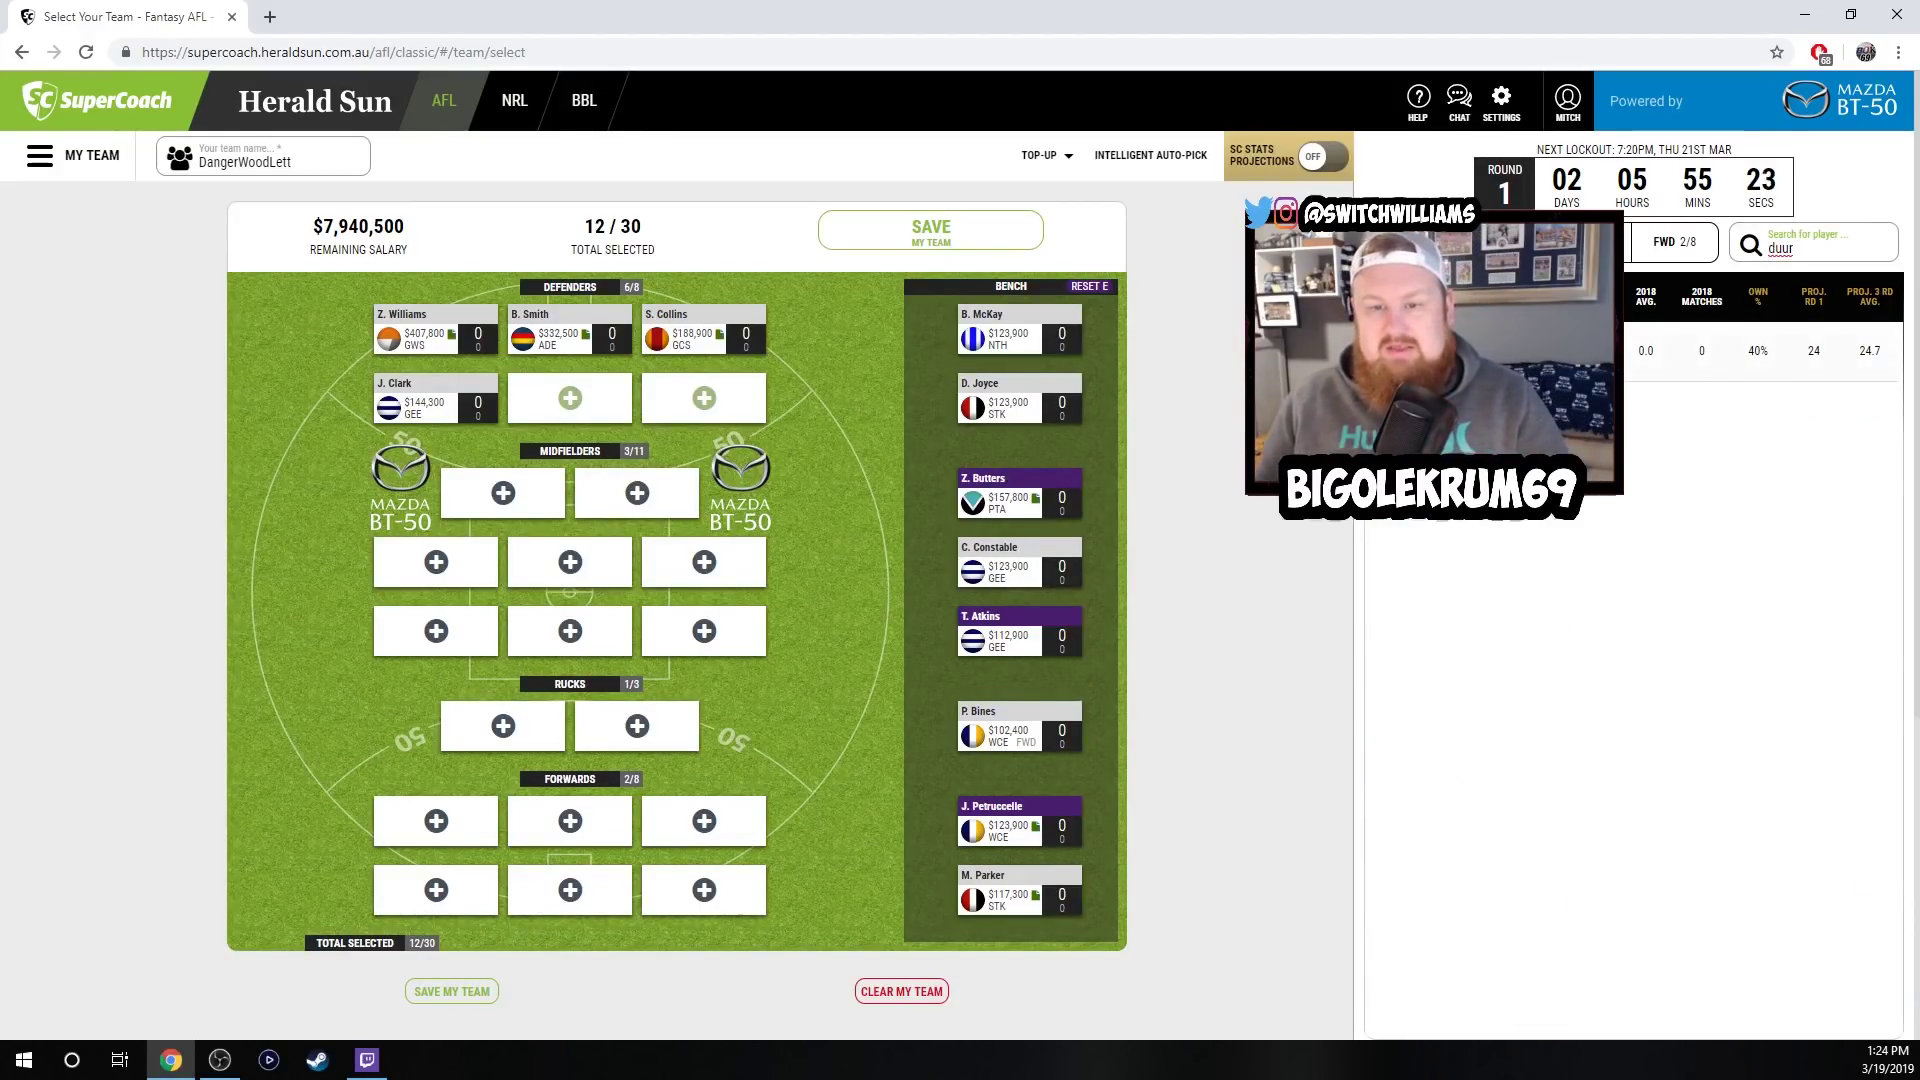
left_click(1390, 350)
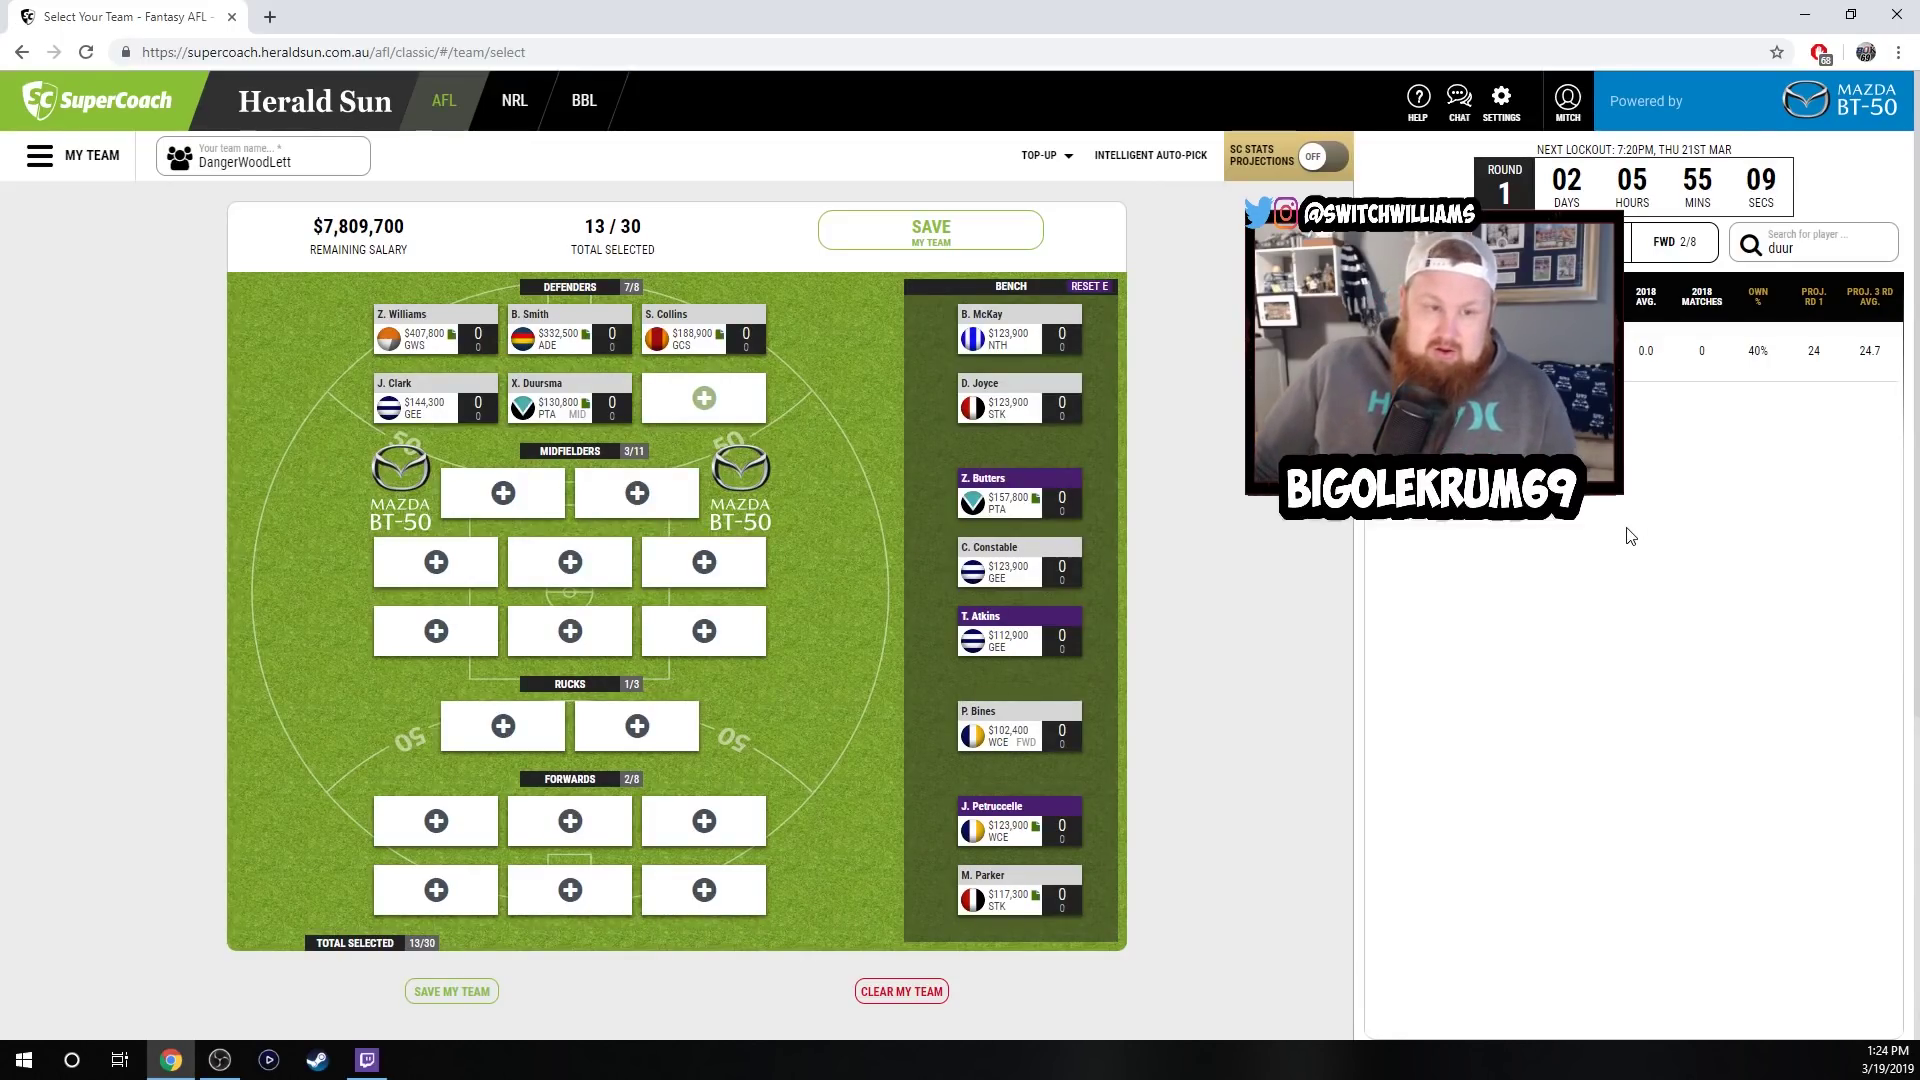
Fill the last defender slot with Melbourne's M. Hore, found by searching "hore".
key("BackSpace")
key("BackSpace")
key("BackSpace")
key("BackSpace")
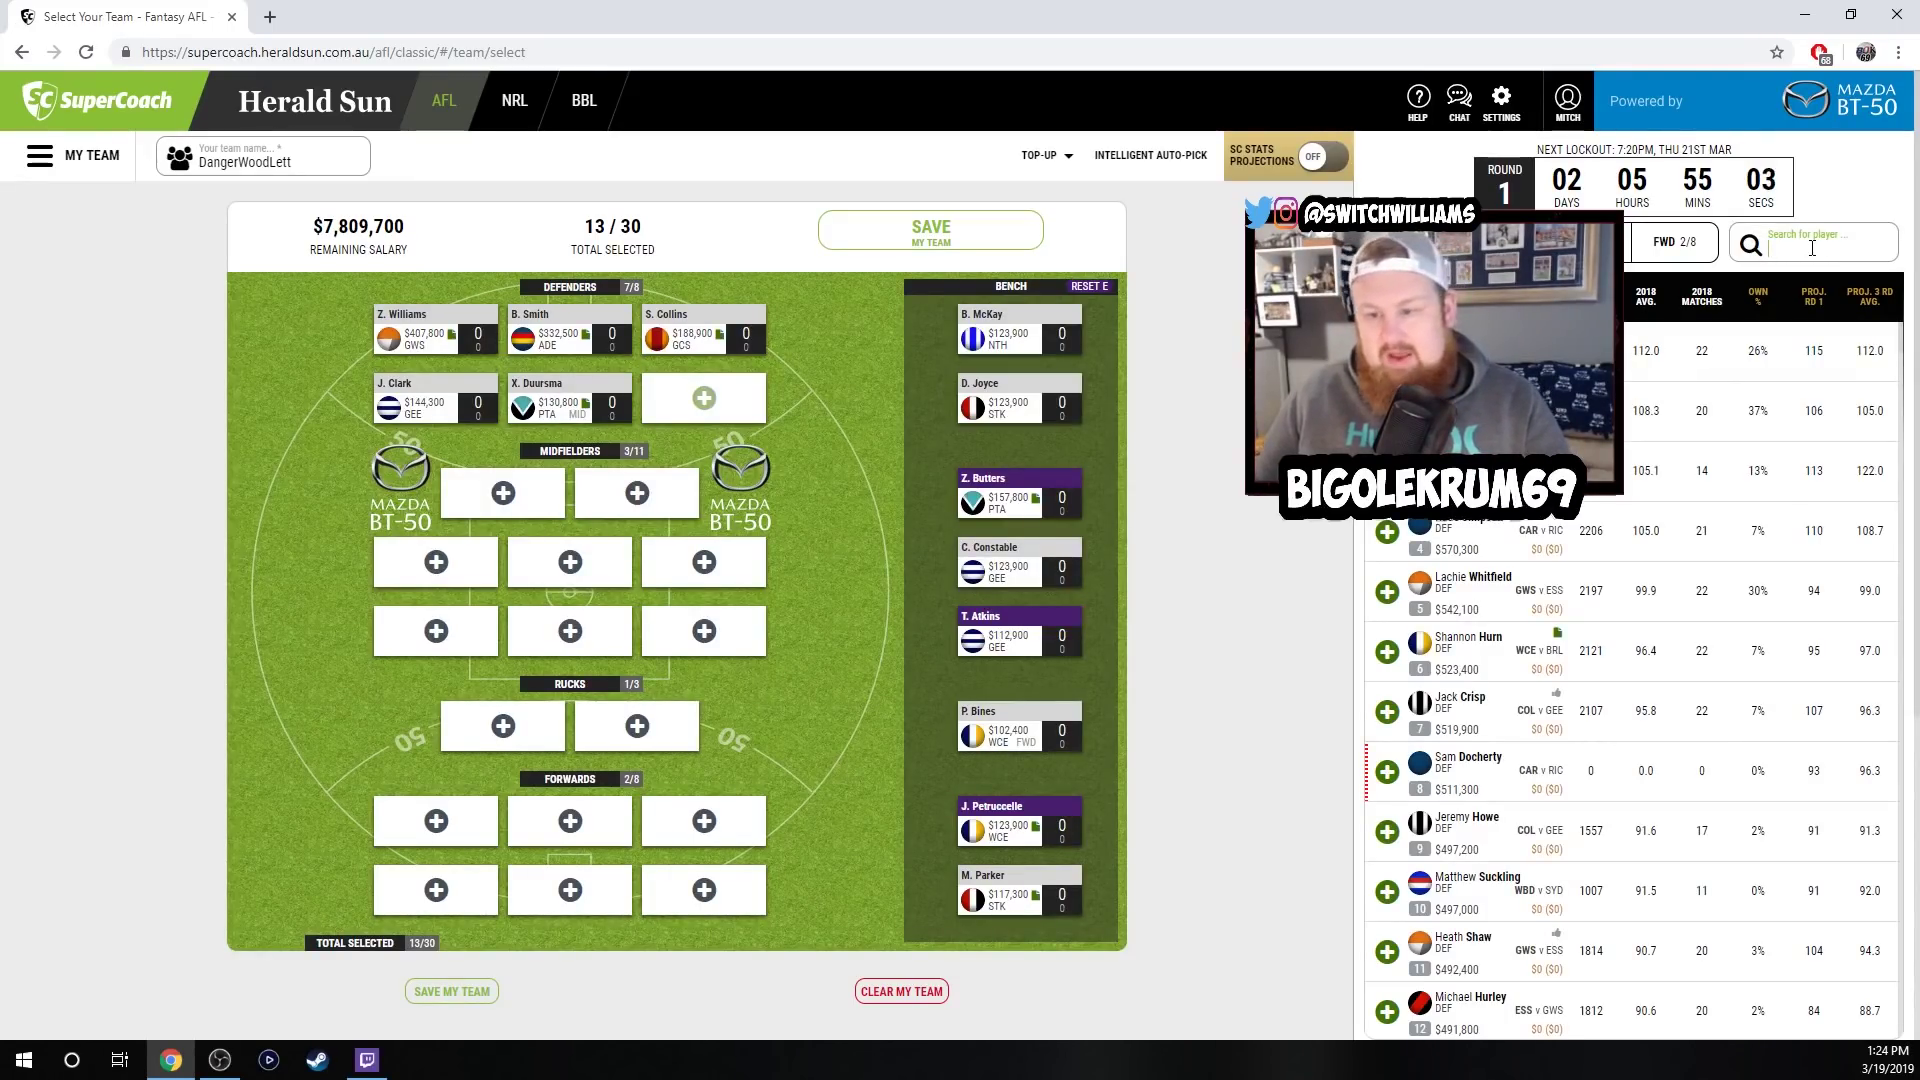
type("hore")
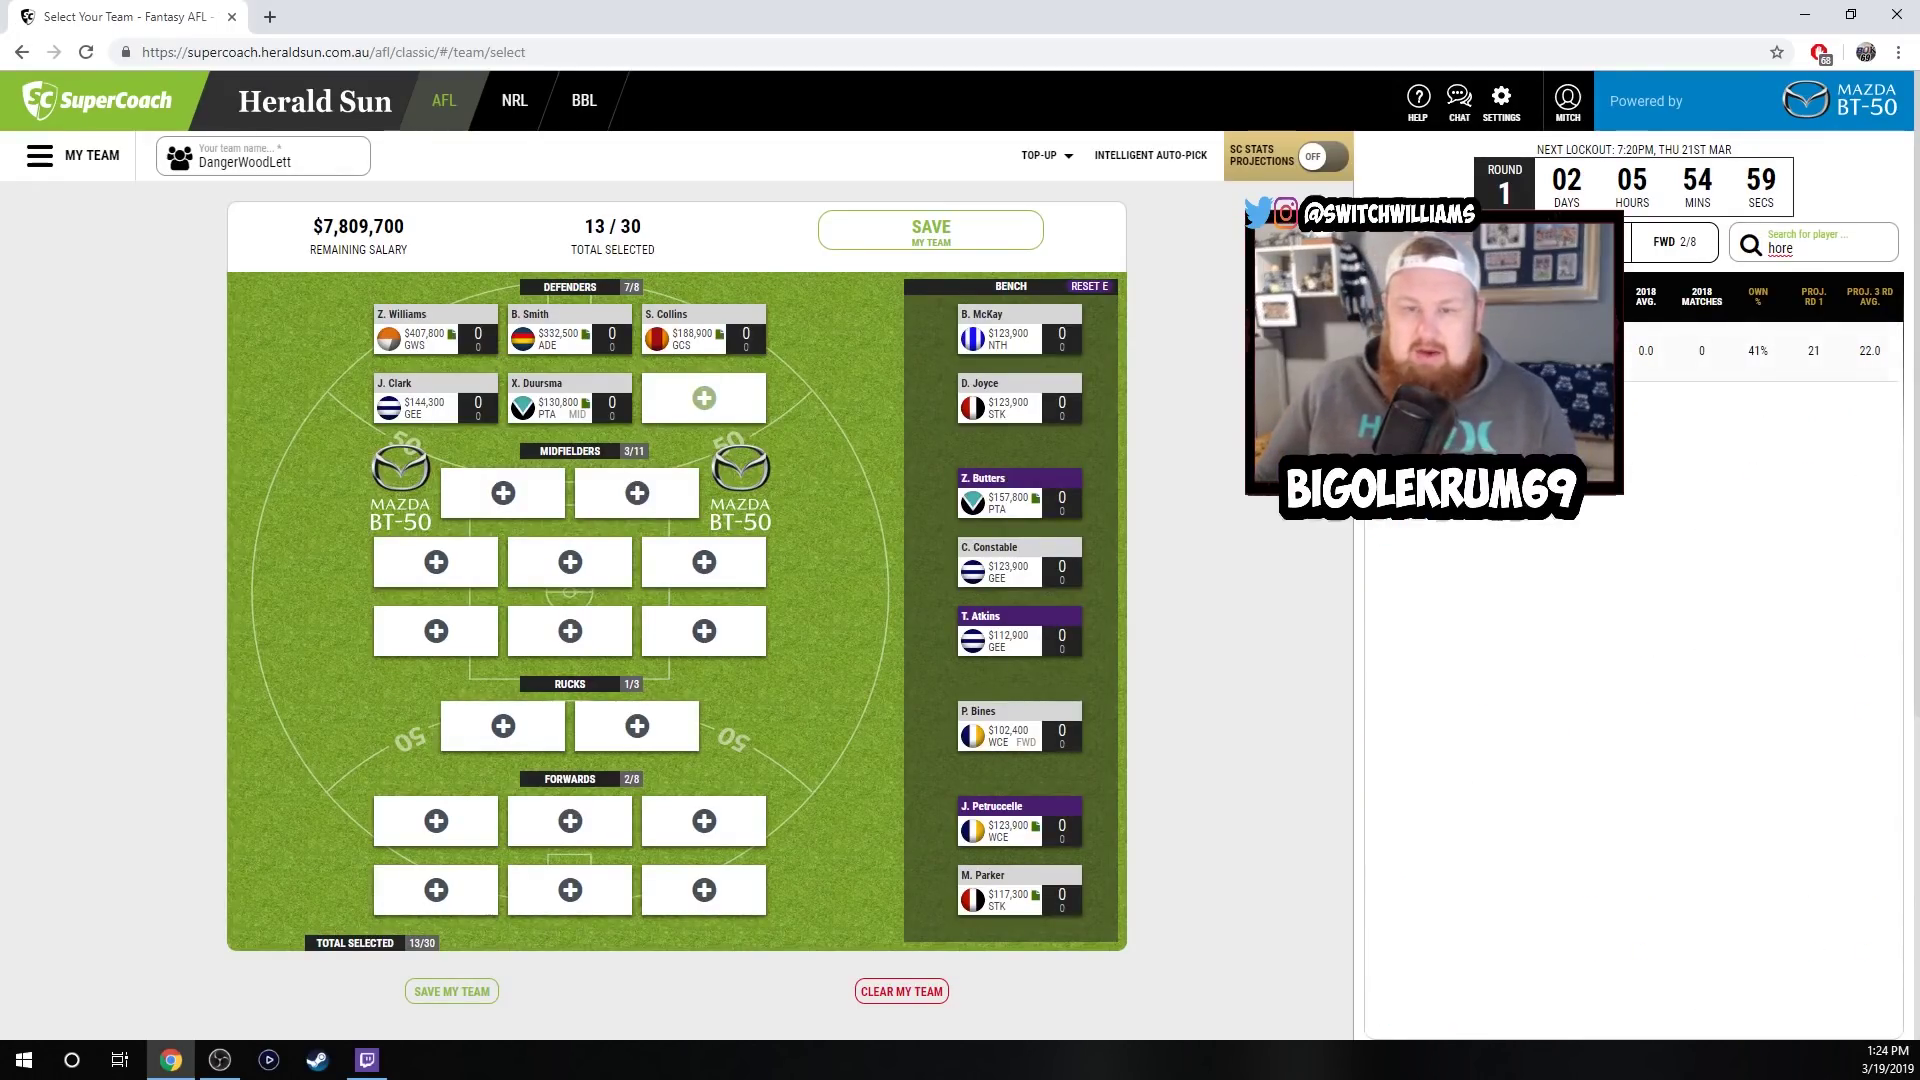
key("Return")
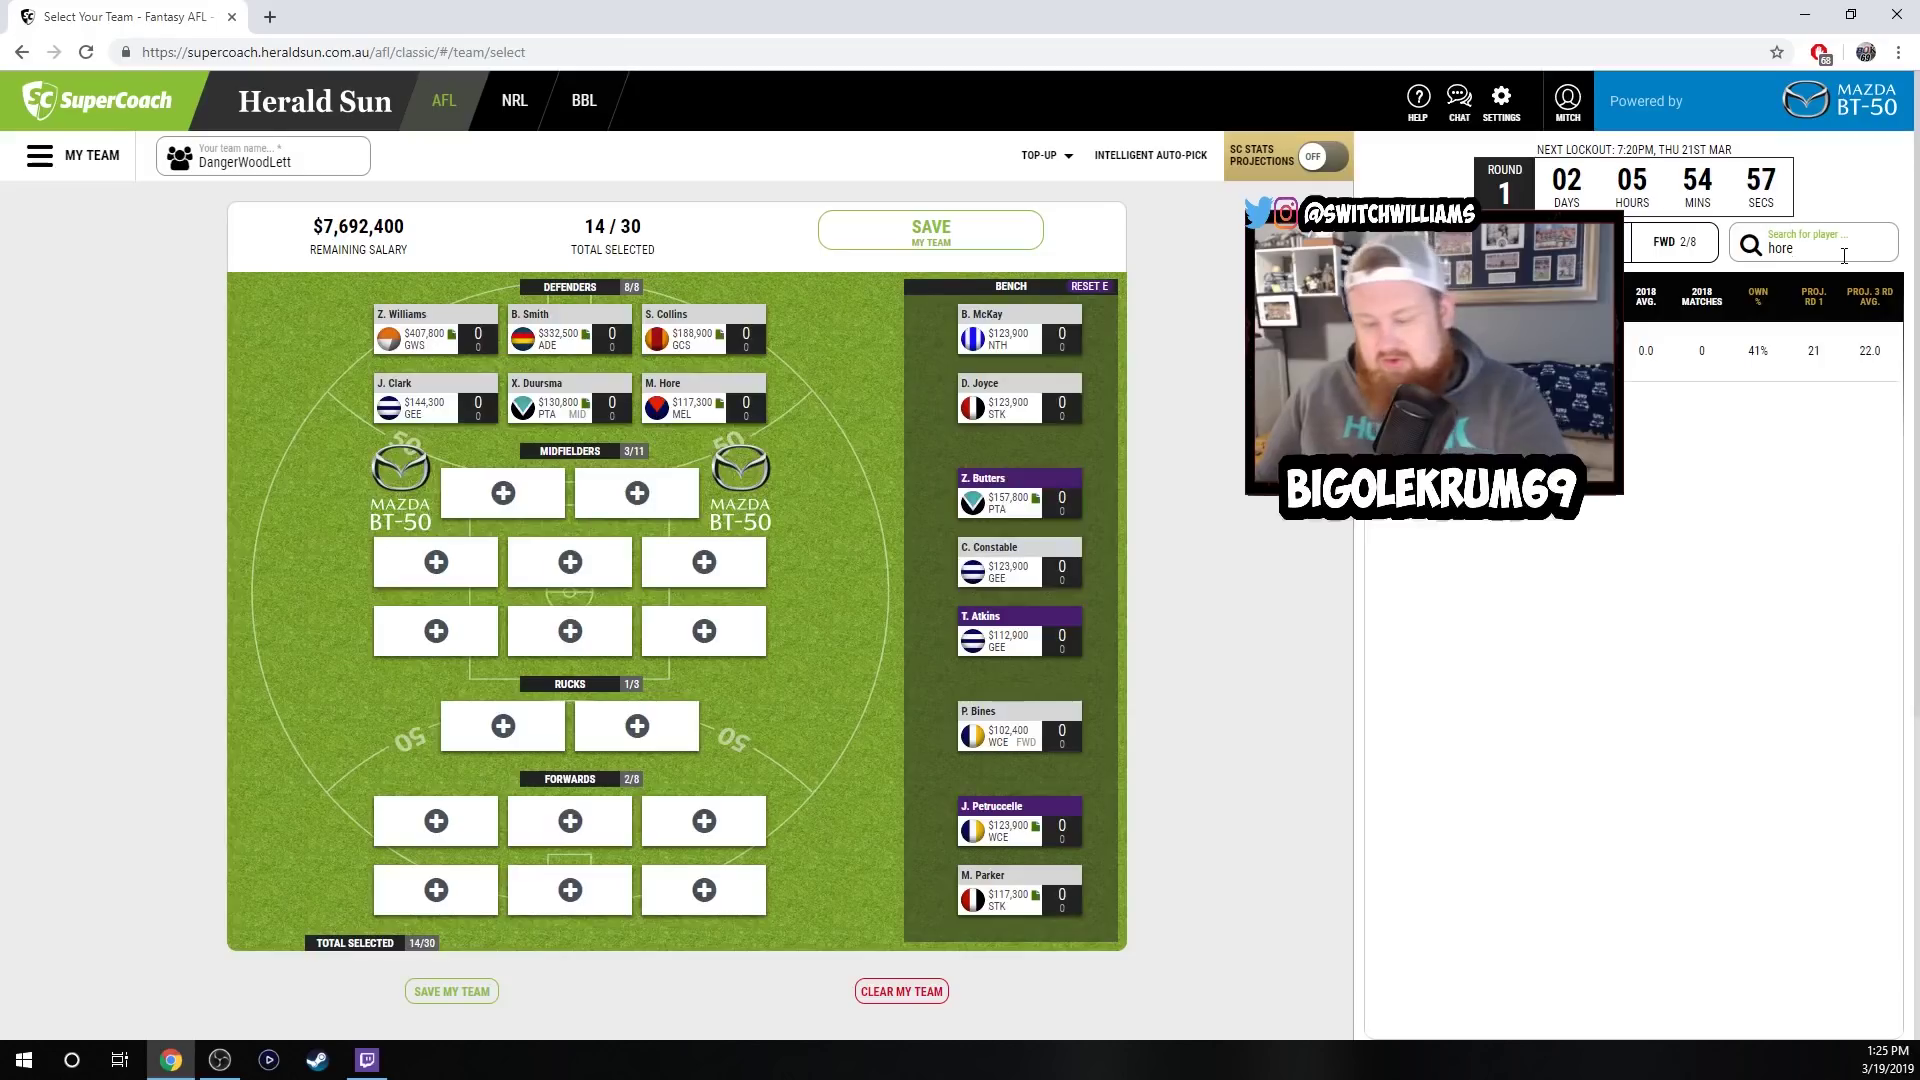
Sort the midfielders by ownership percentage, search for "jack" and add J. Macrae of WBD to the first midfield slot.
key("BackSpace")
key("BackSpace")
key("BackSpace")
key("BackSpace")
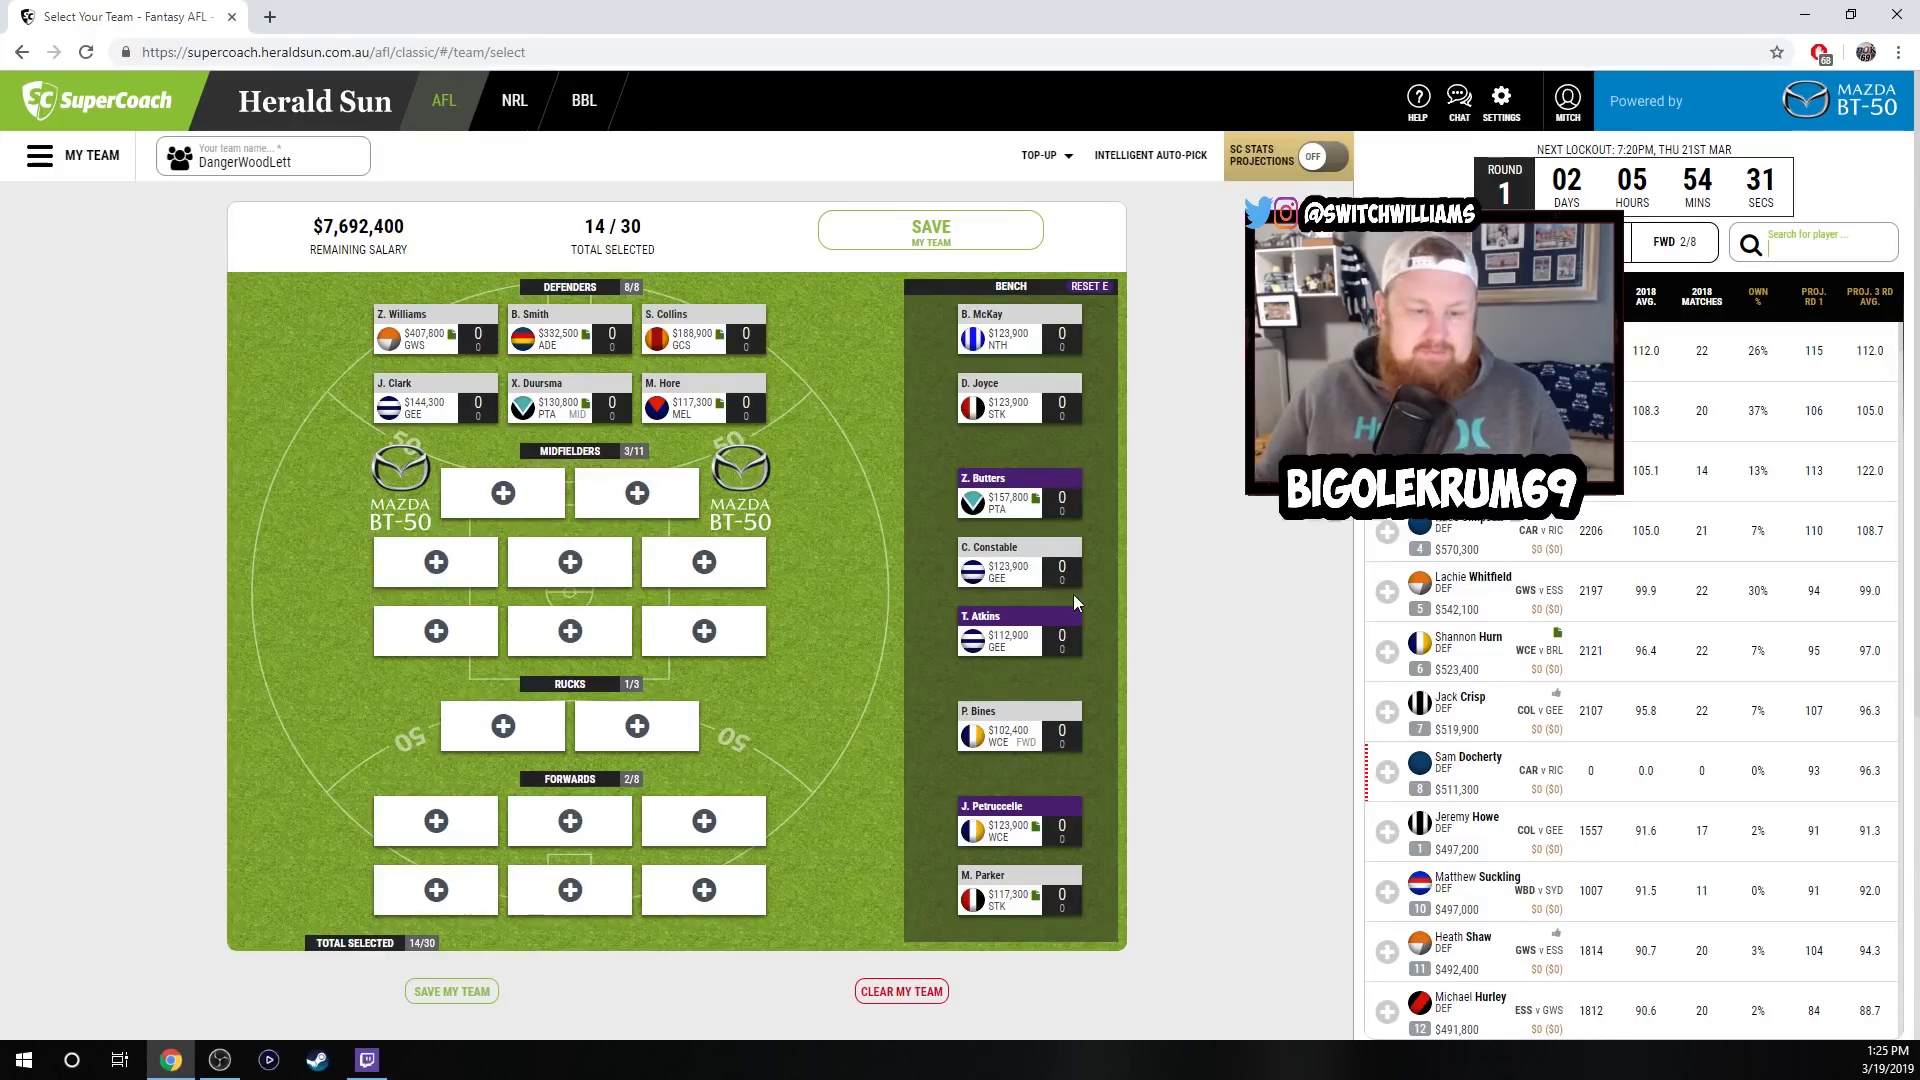
left_click(503, 493)
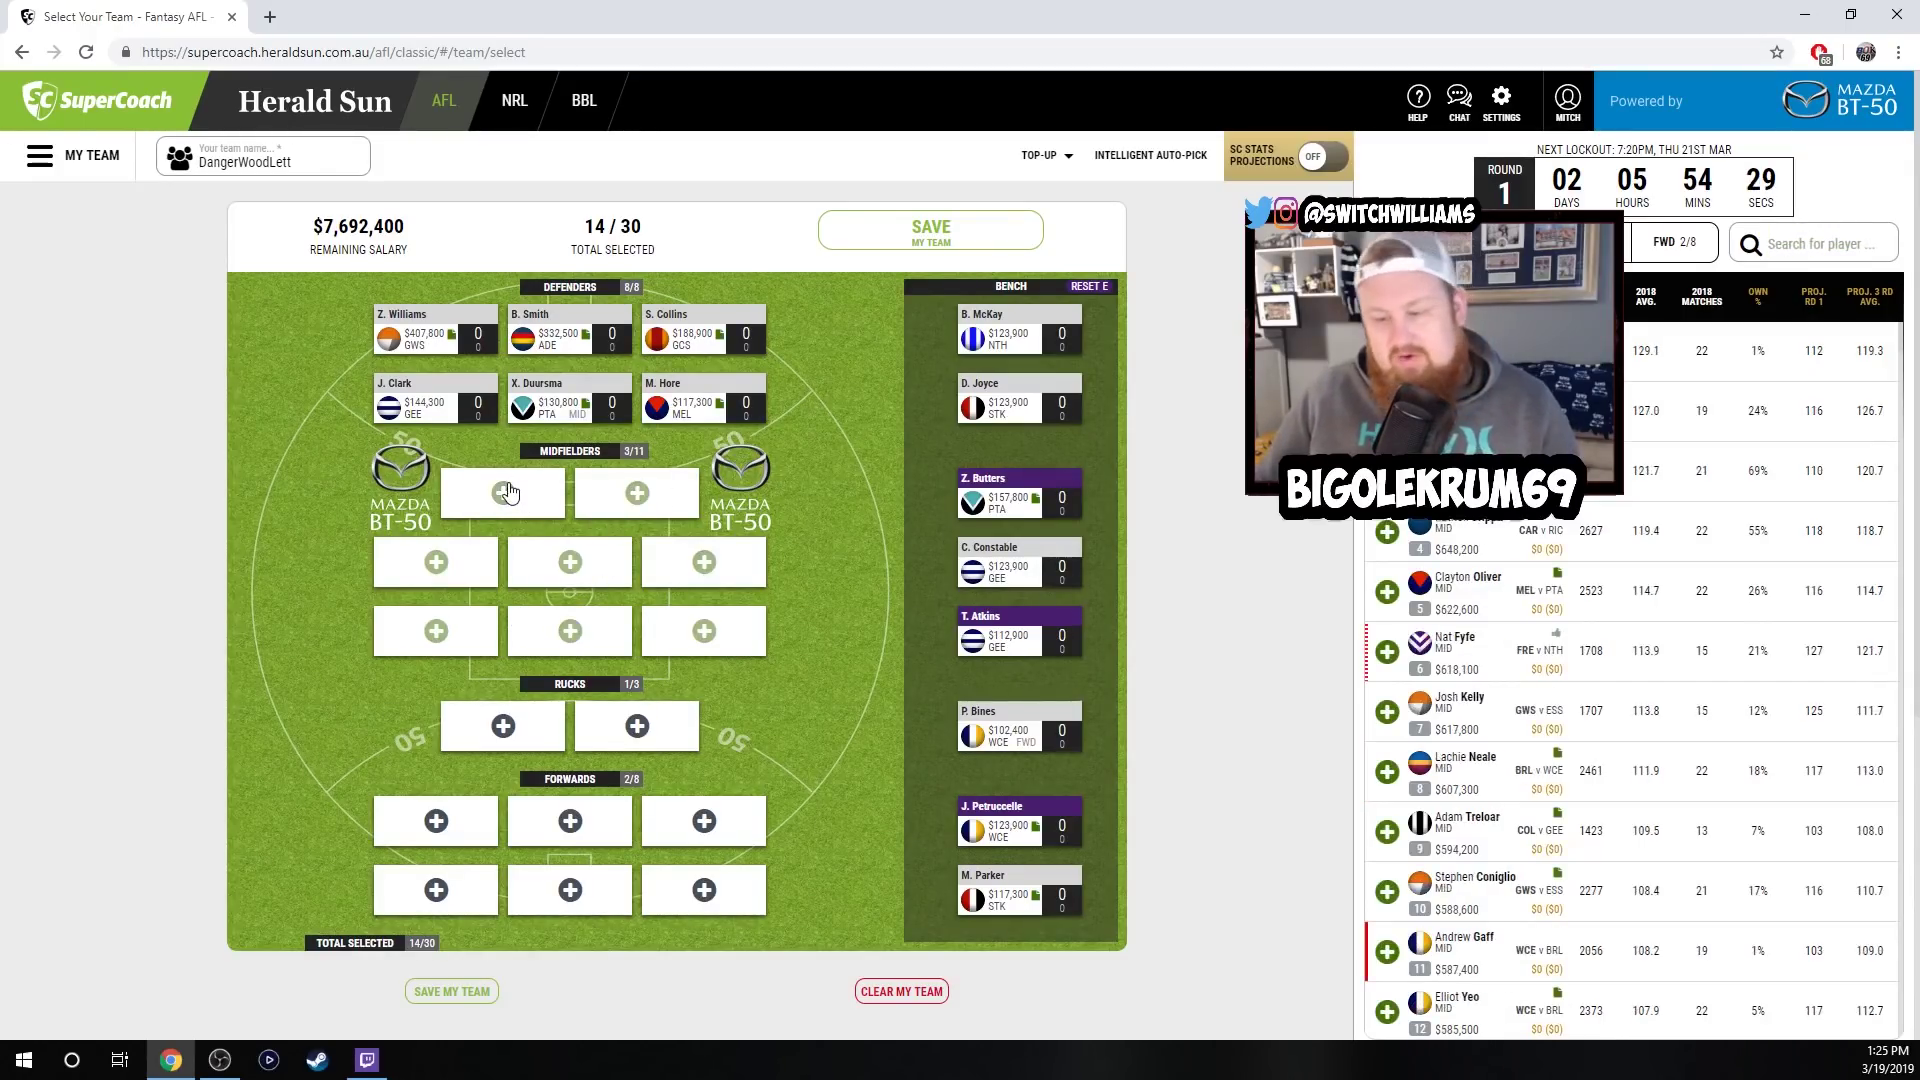
left_click(1762, 294)
left_click(1782, 248)
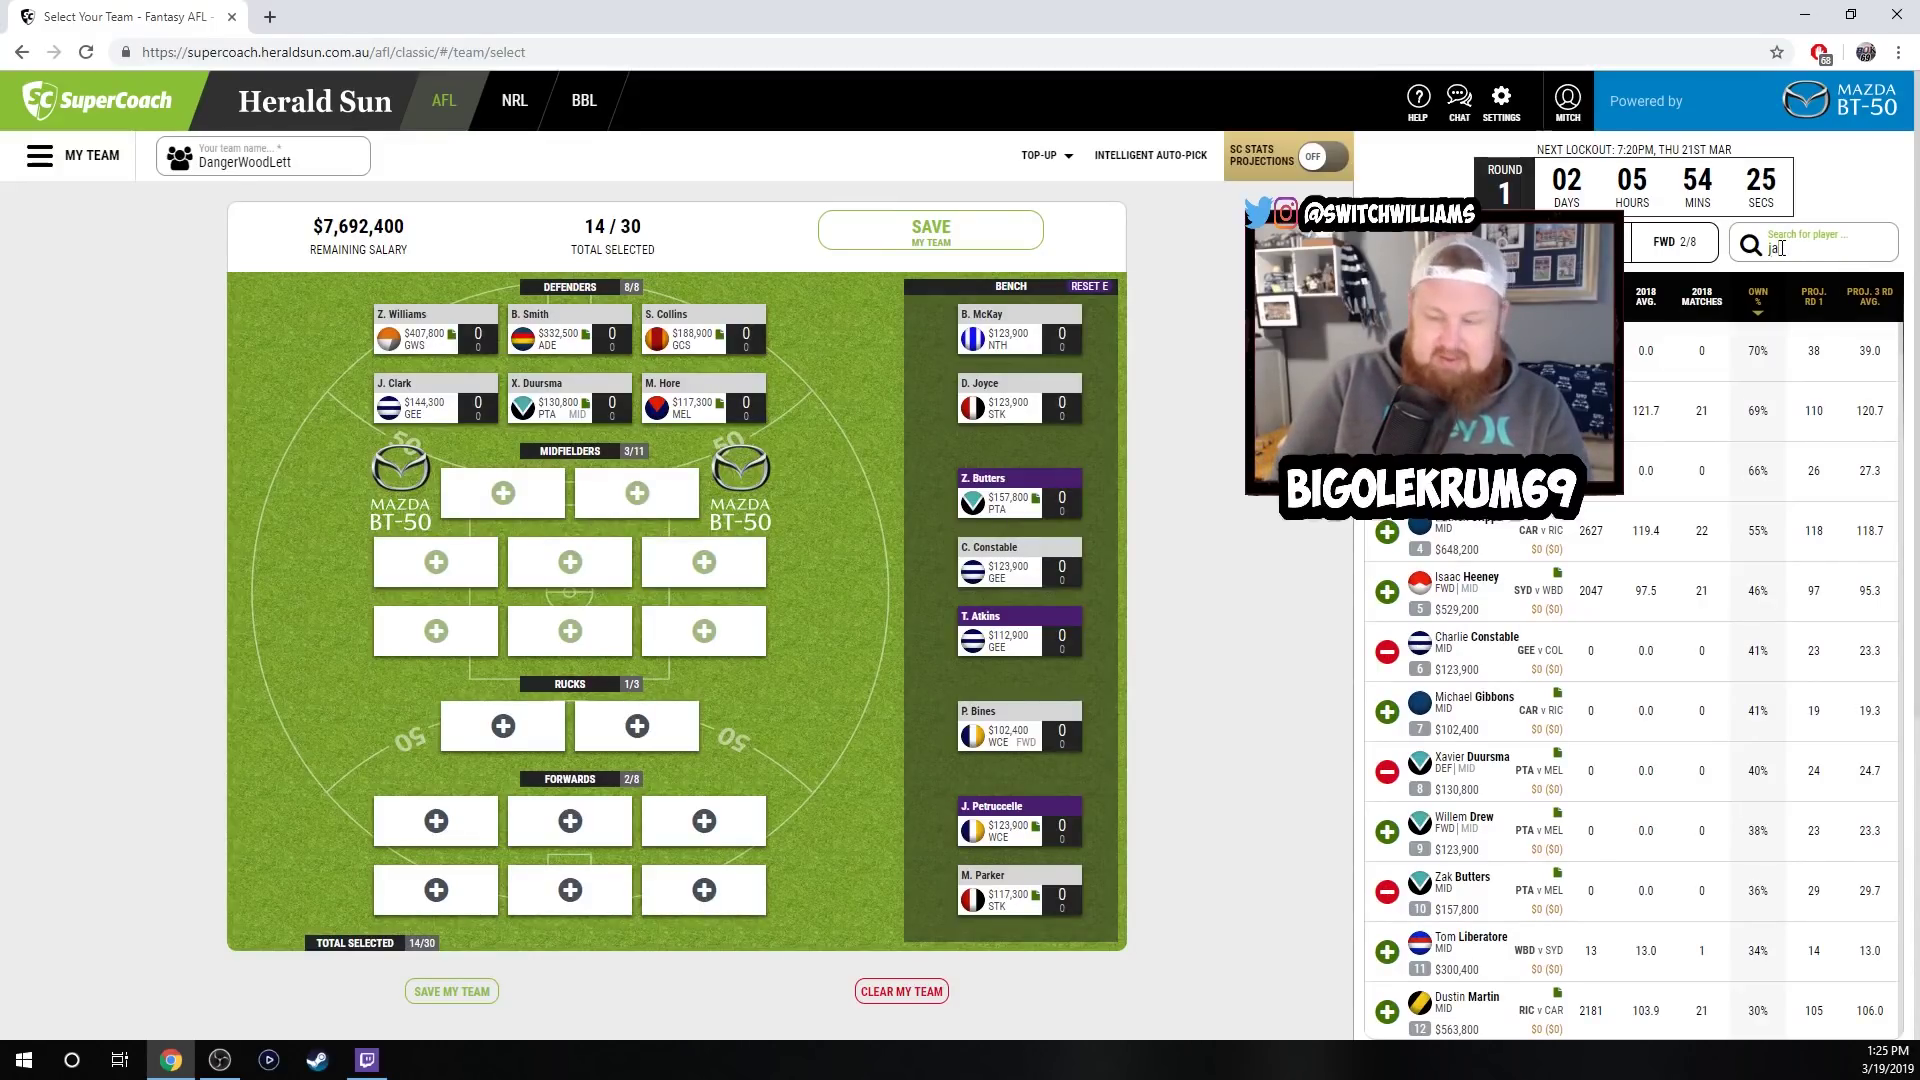
type("jack")
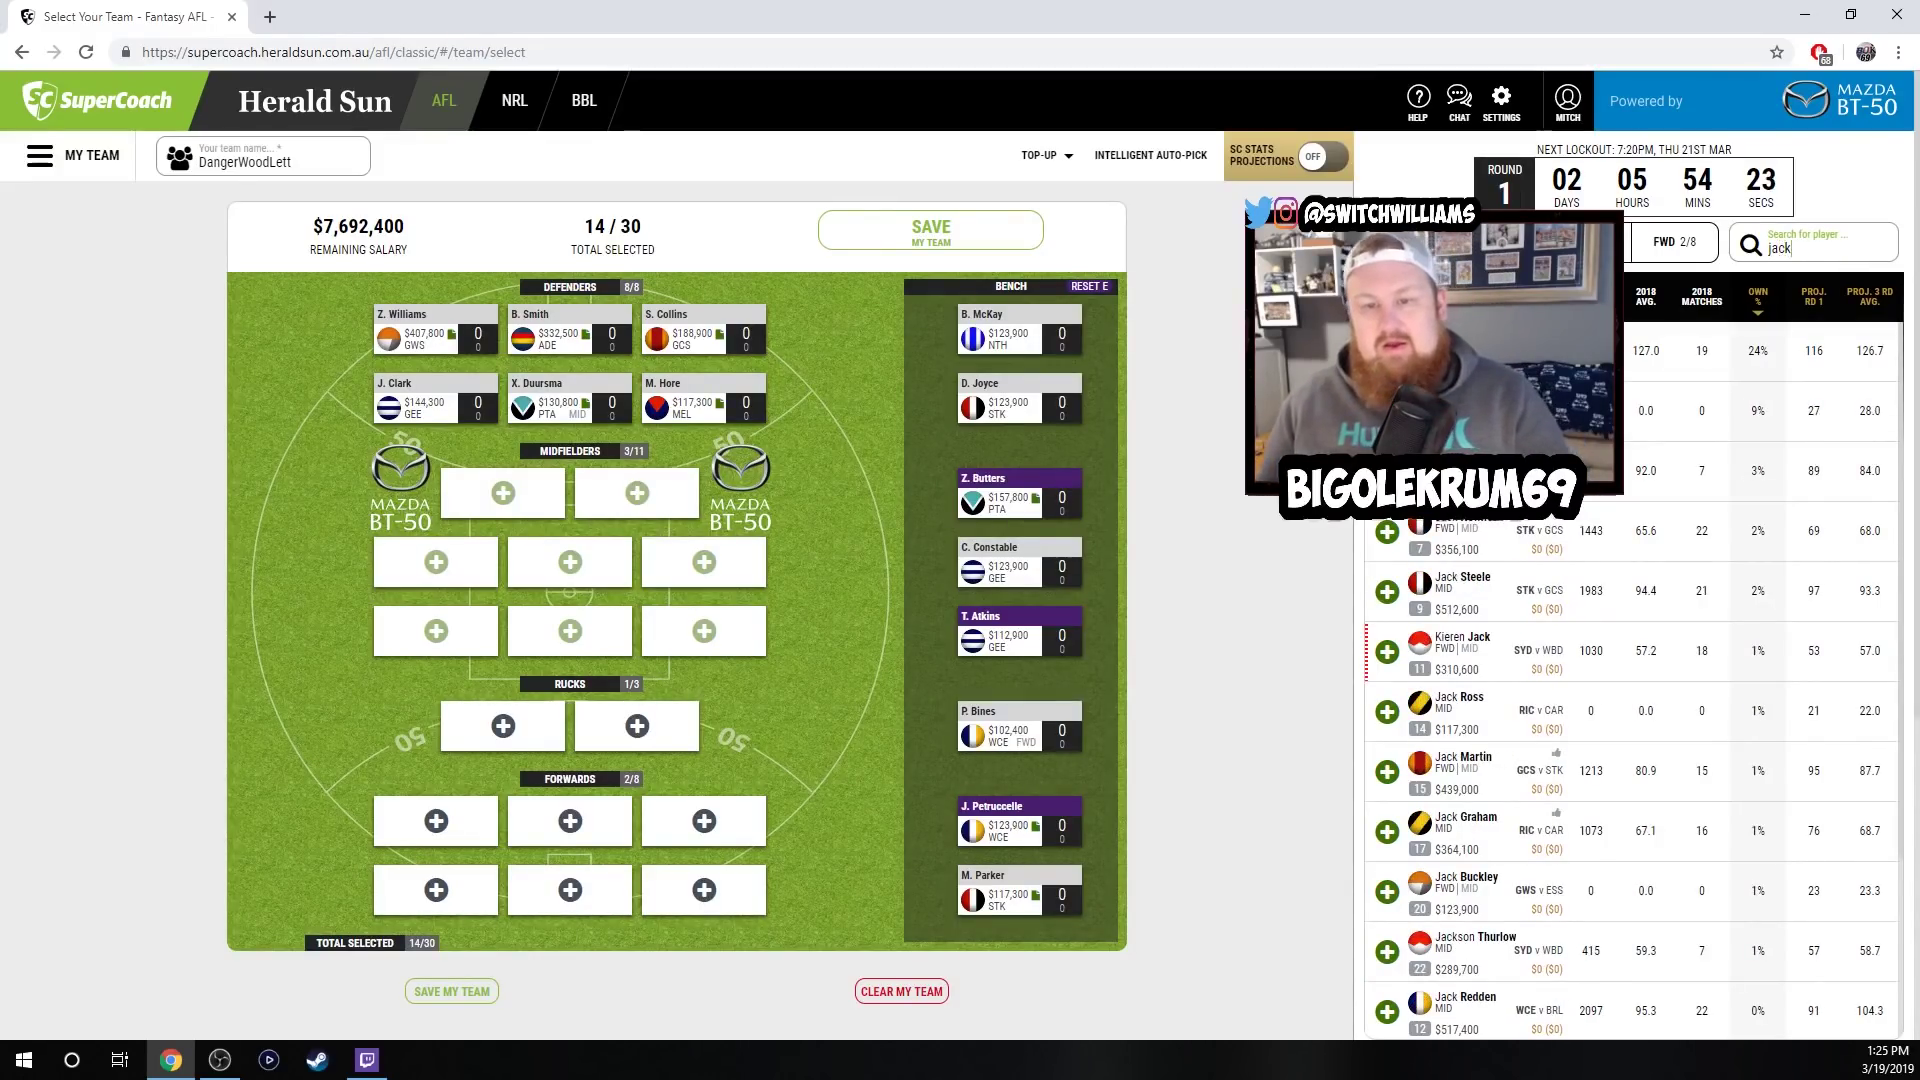
left_click(1386, 350)
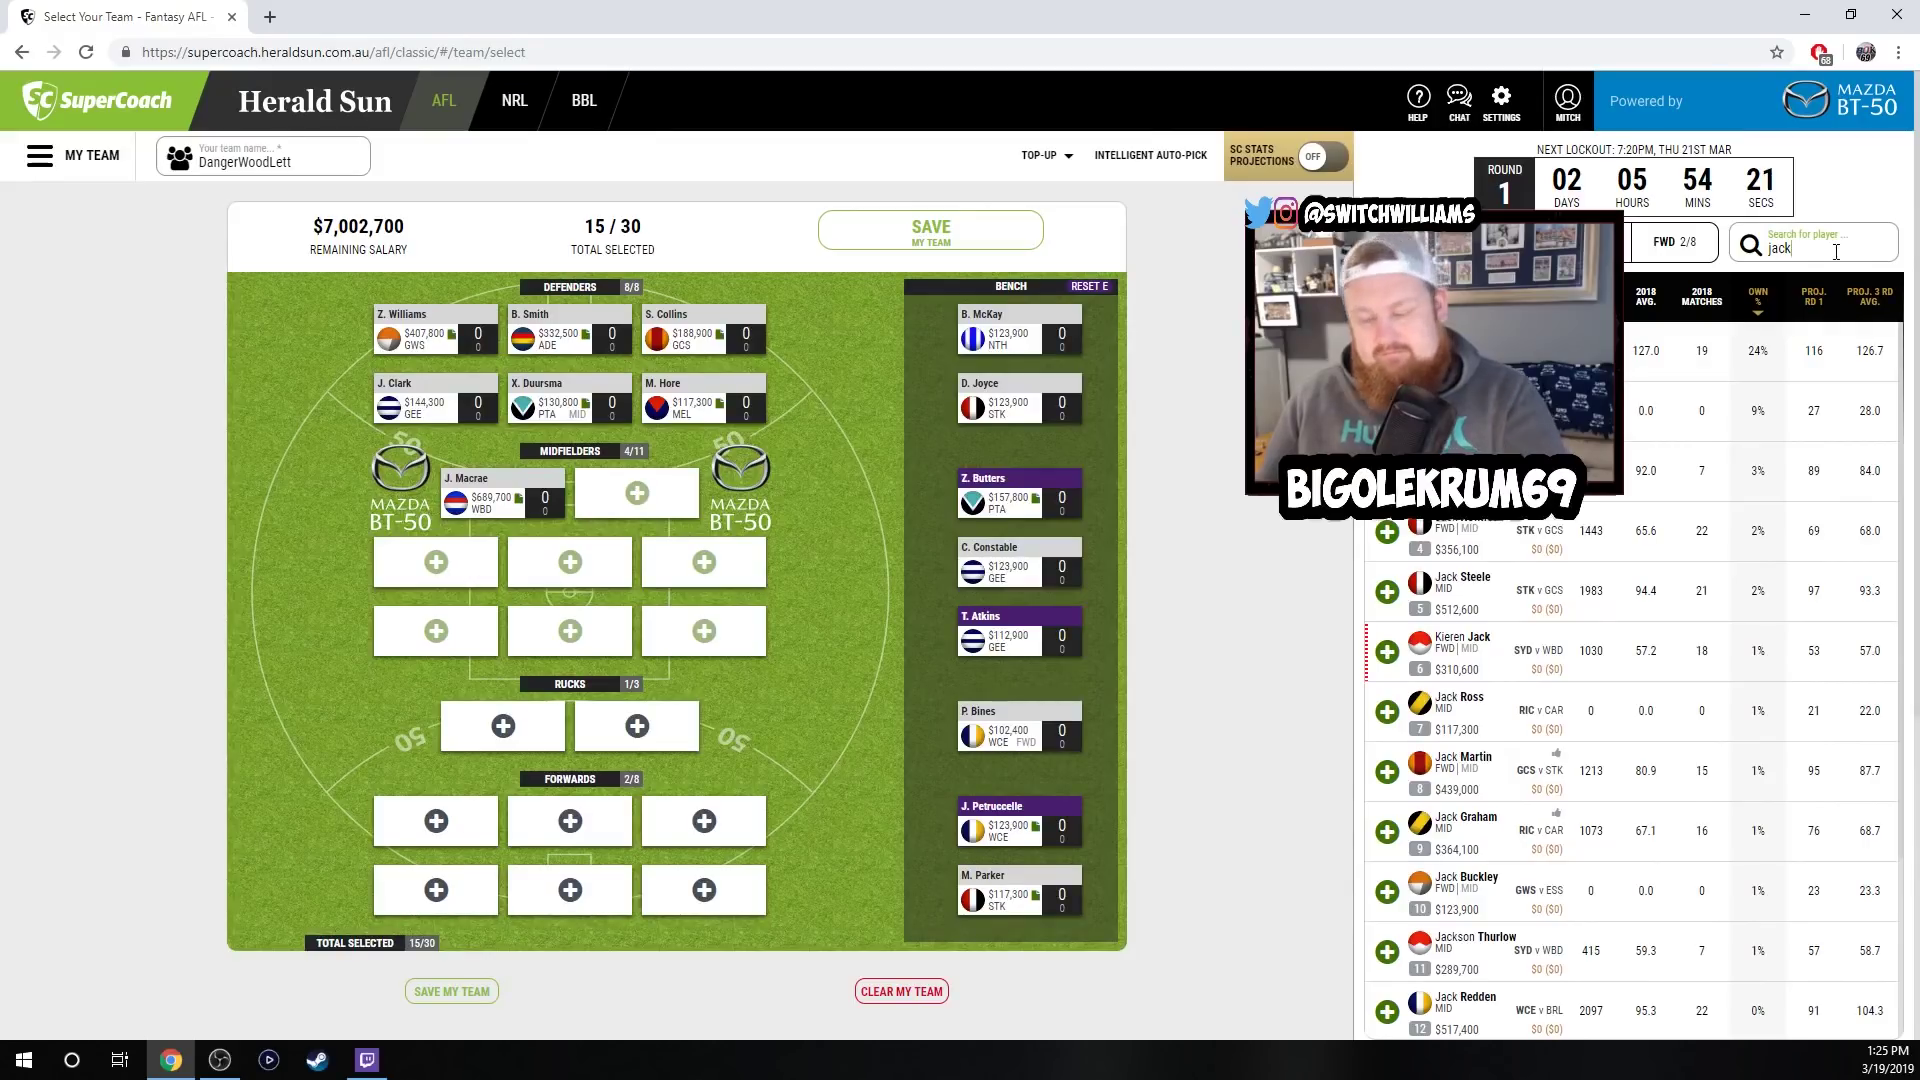
Replace the player search with "cripp" and add Carlton's P. Cripps to the midfield.
key("BackSpace")
key("BackSpace")
key("BackSpace")
key("BackSpace")
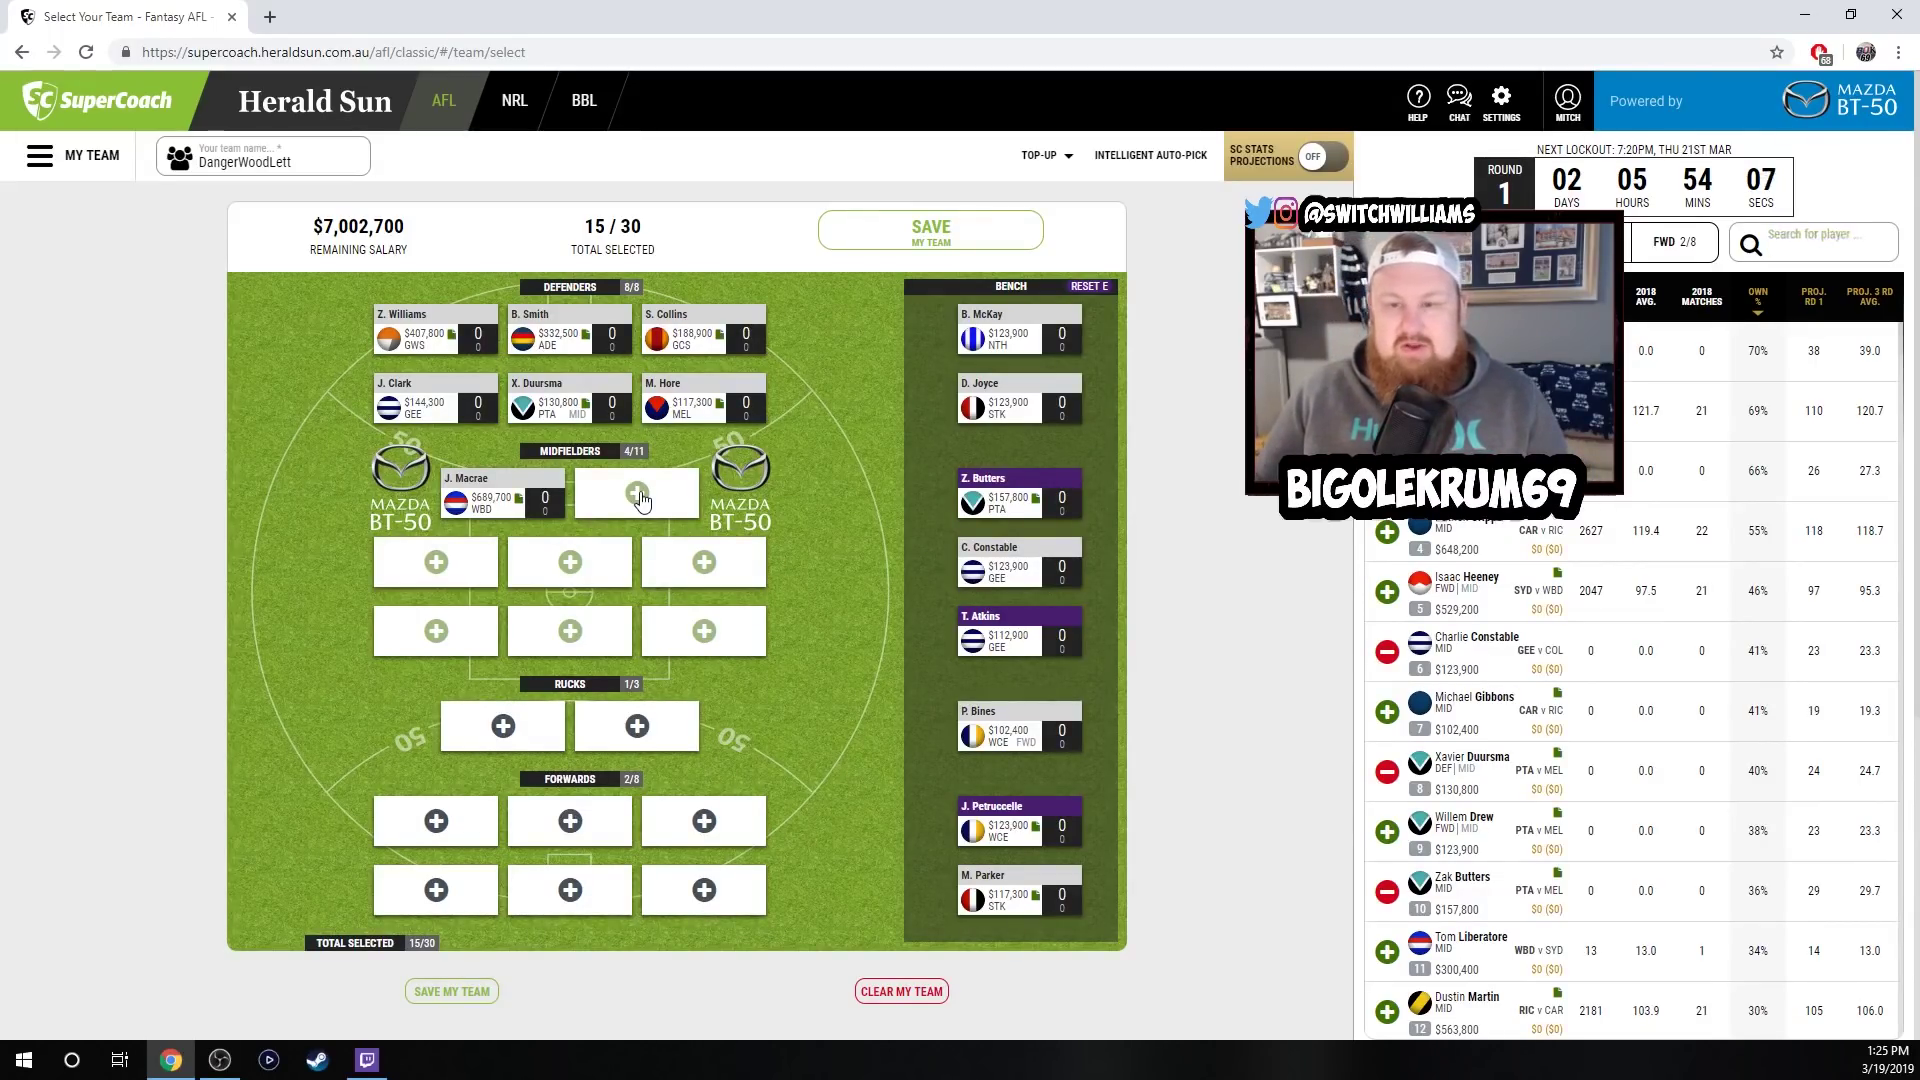
left_click(1797, 246)
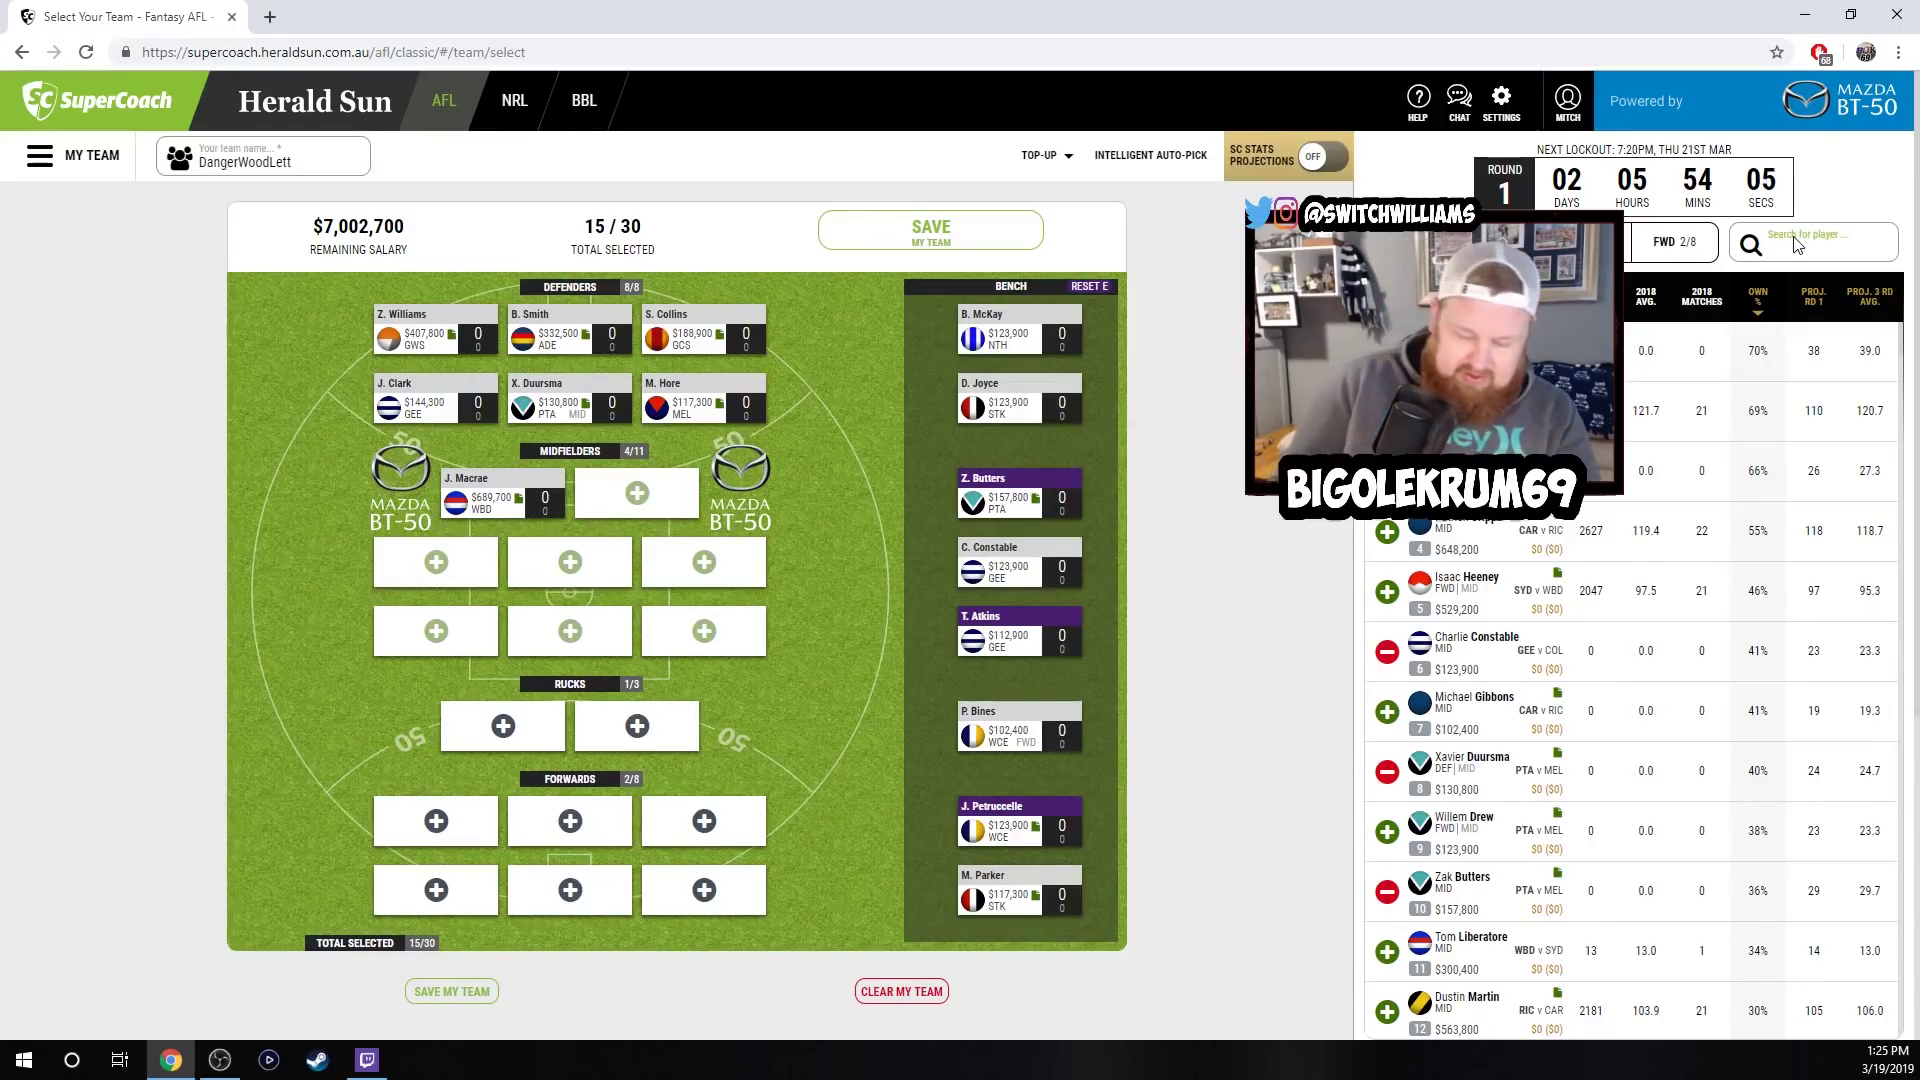
type("cripp")
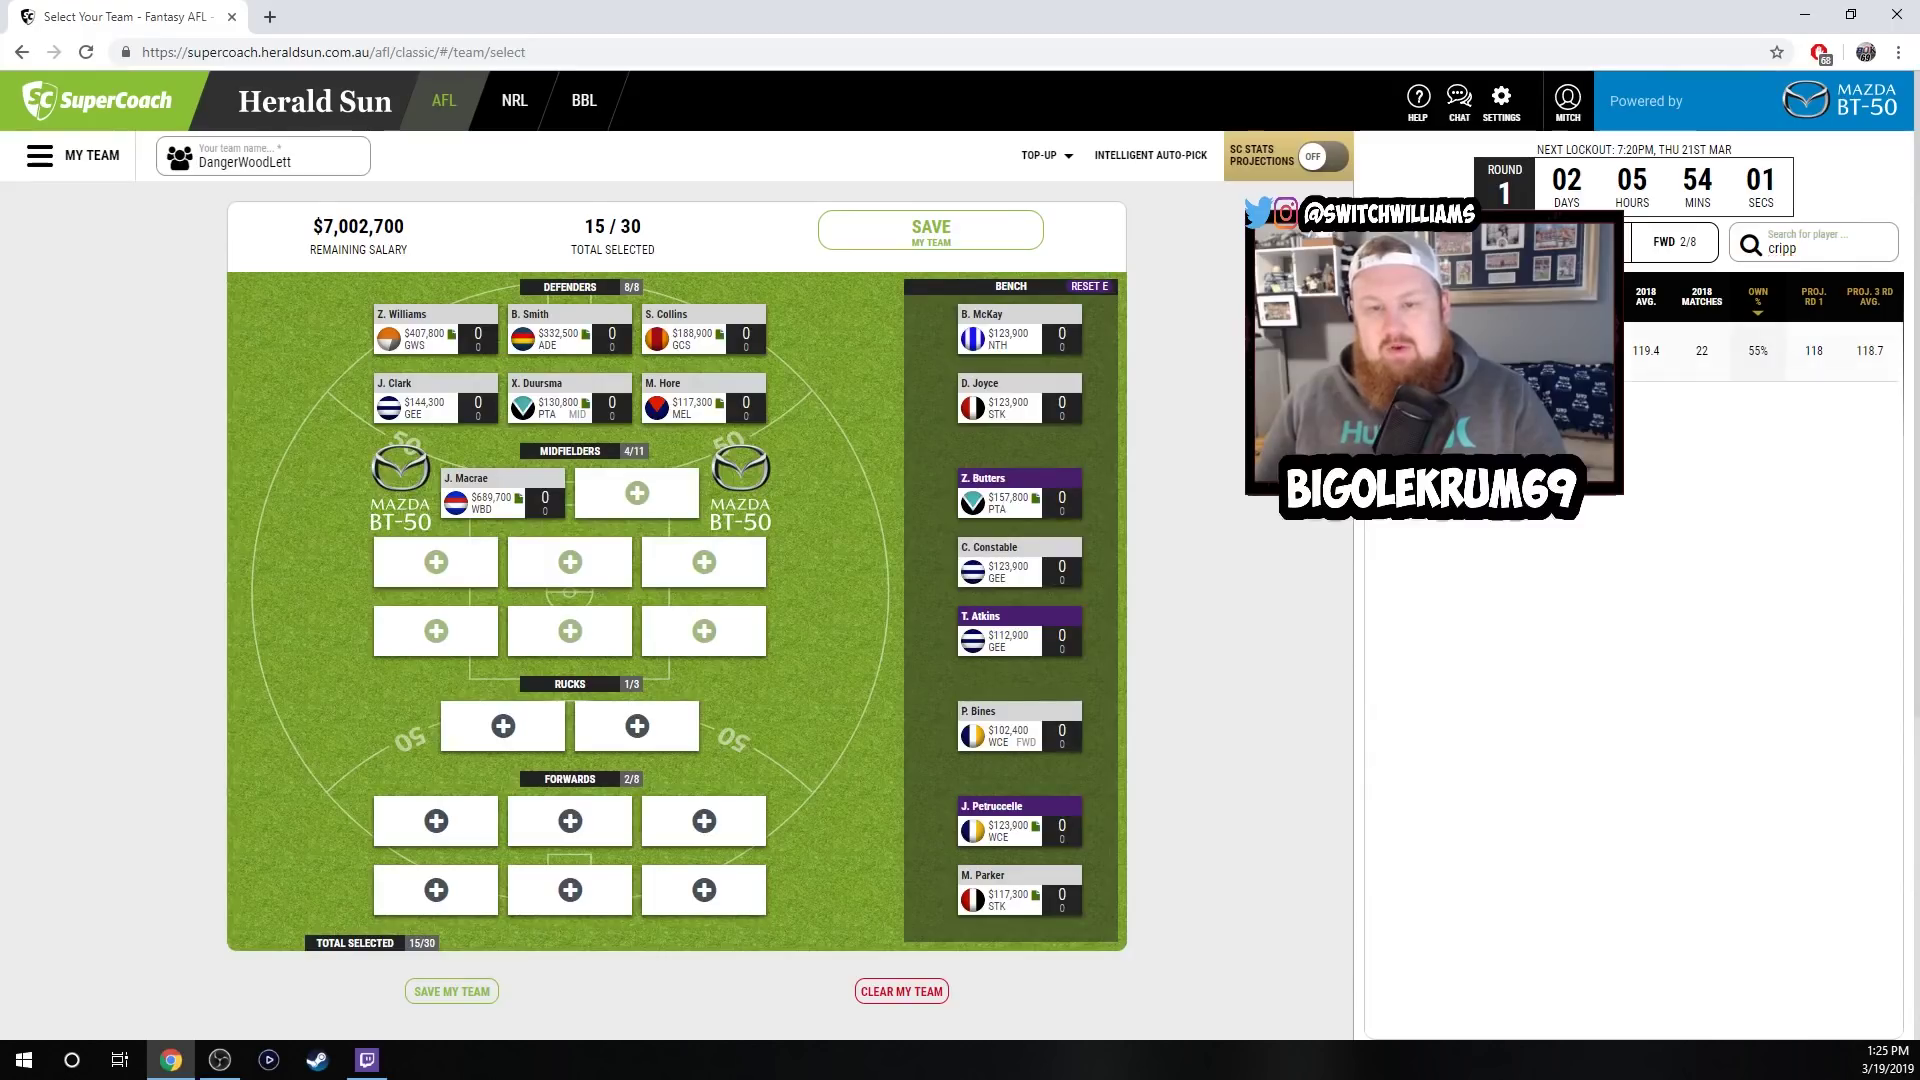
left_click(1400, 350)
Search the midfielders for "fyfe" and add Fremantle's N. Fyfe to the first slot of the second midfield row.
key("BackSpace")
key("BackSpace")
key("BackSpace")
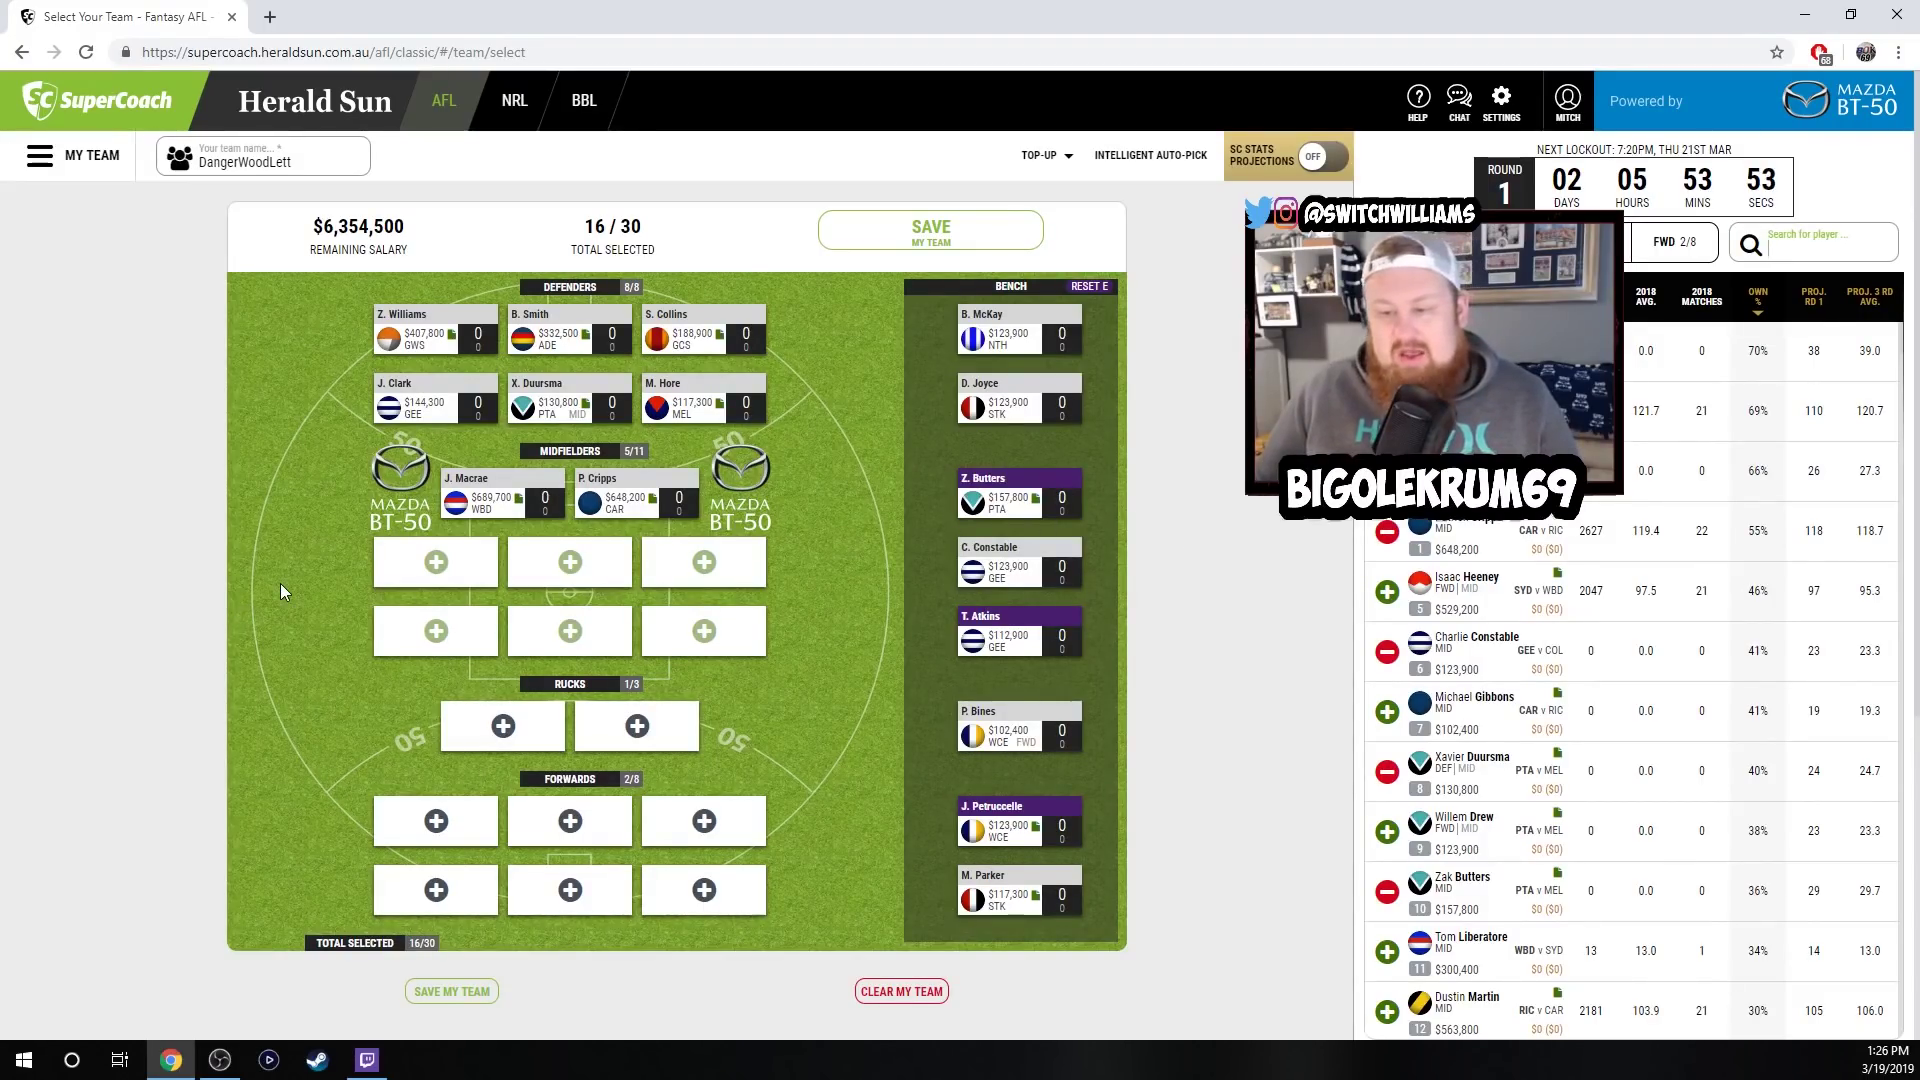
left_click(443, 572)
left_click(1778, 255)
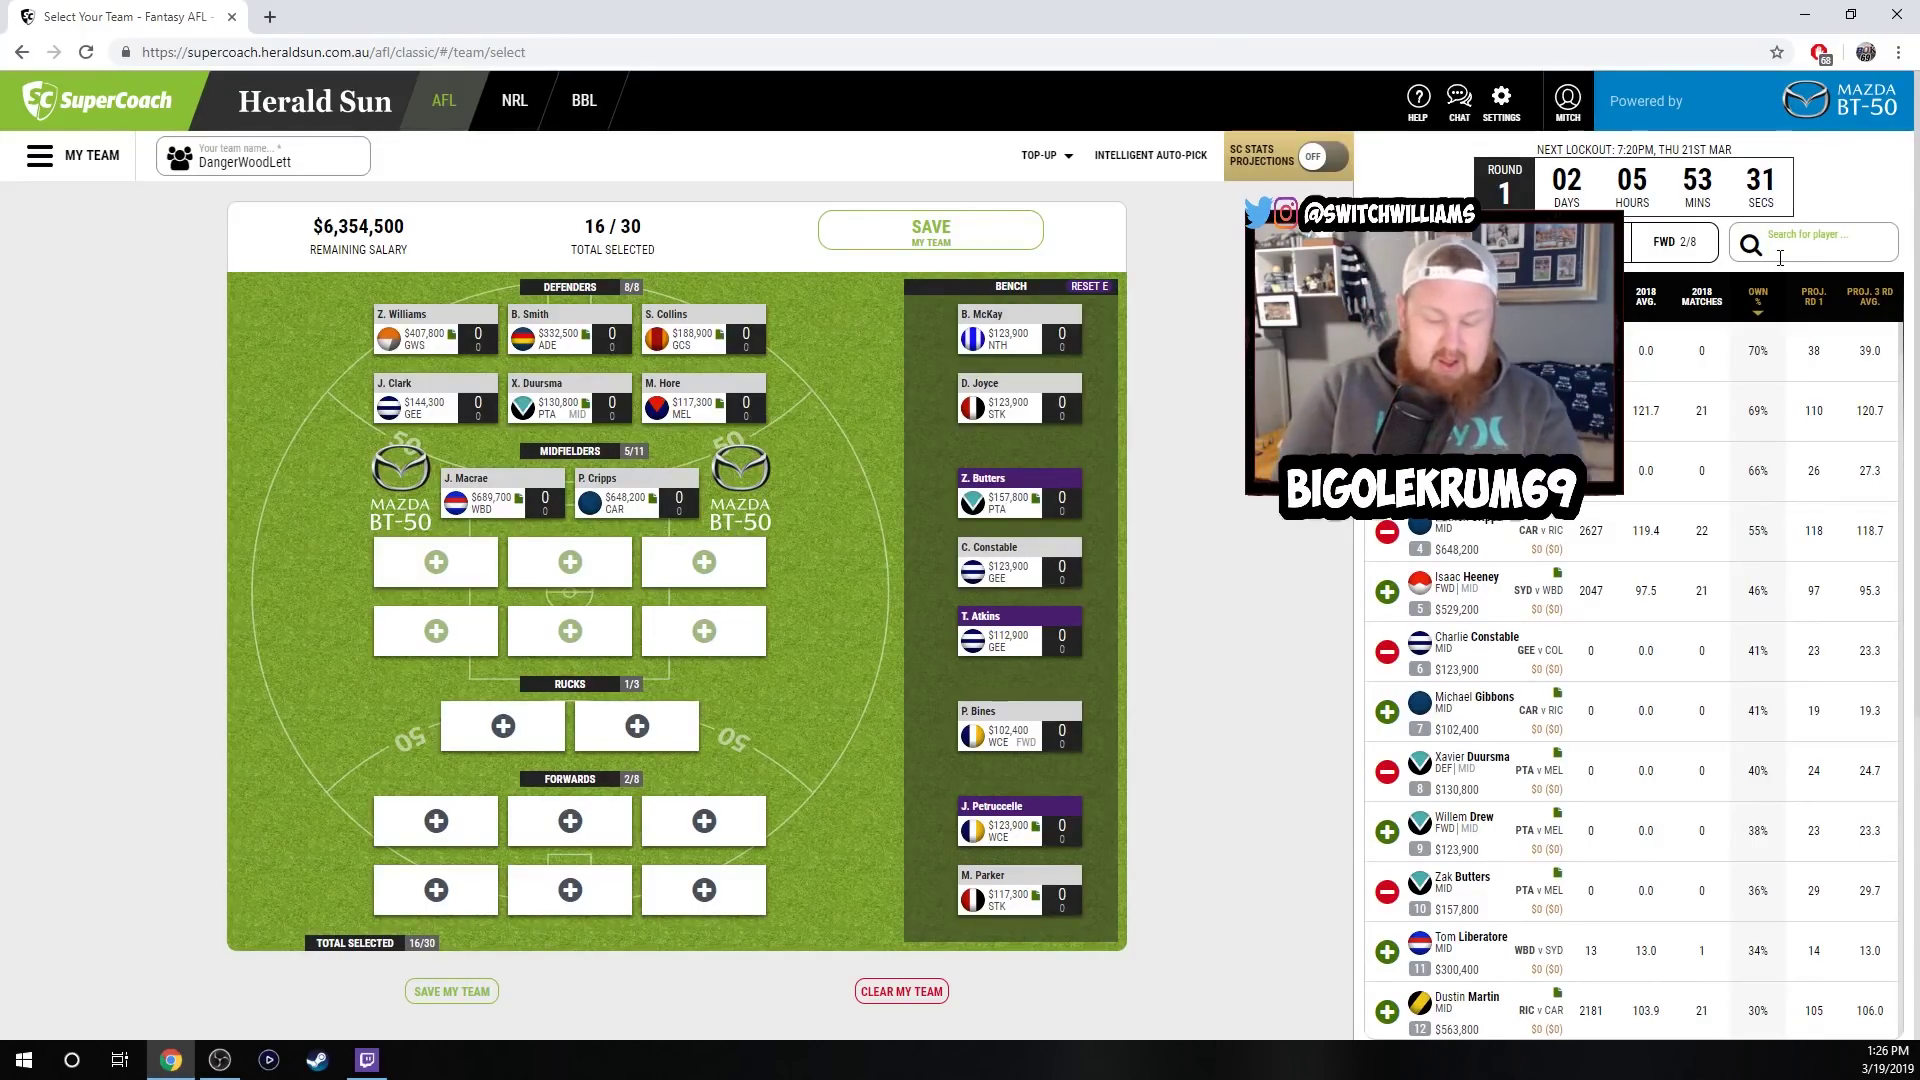
type("fyfe")
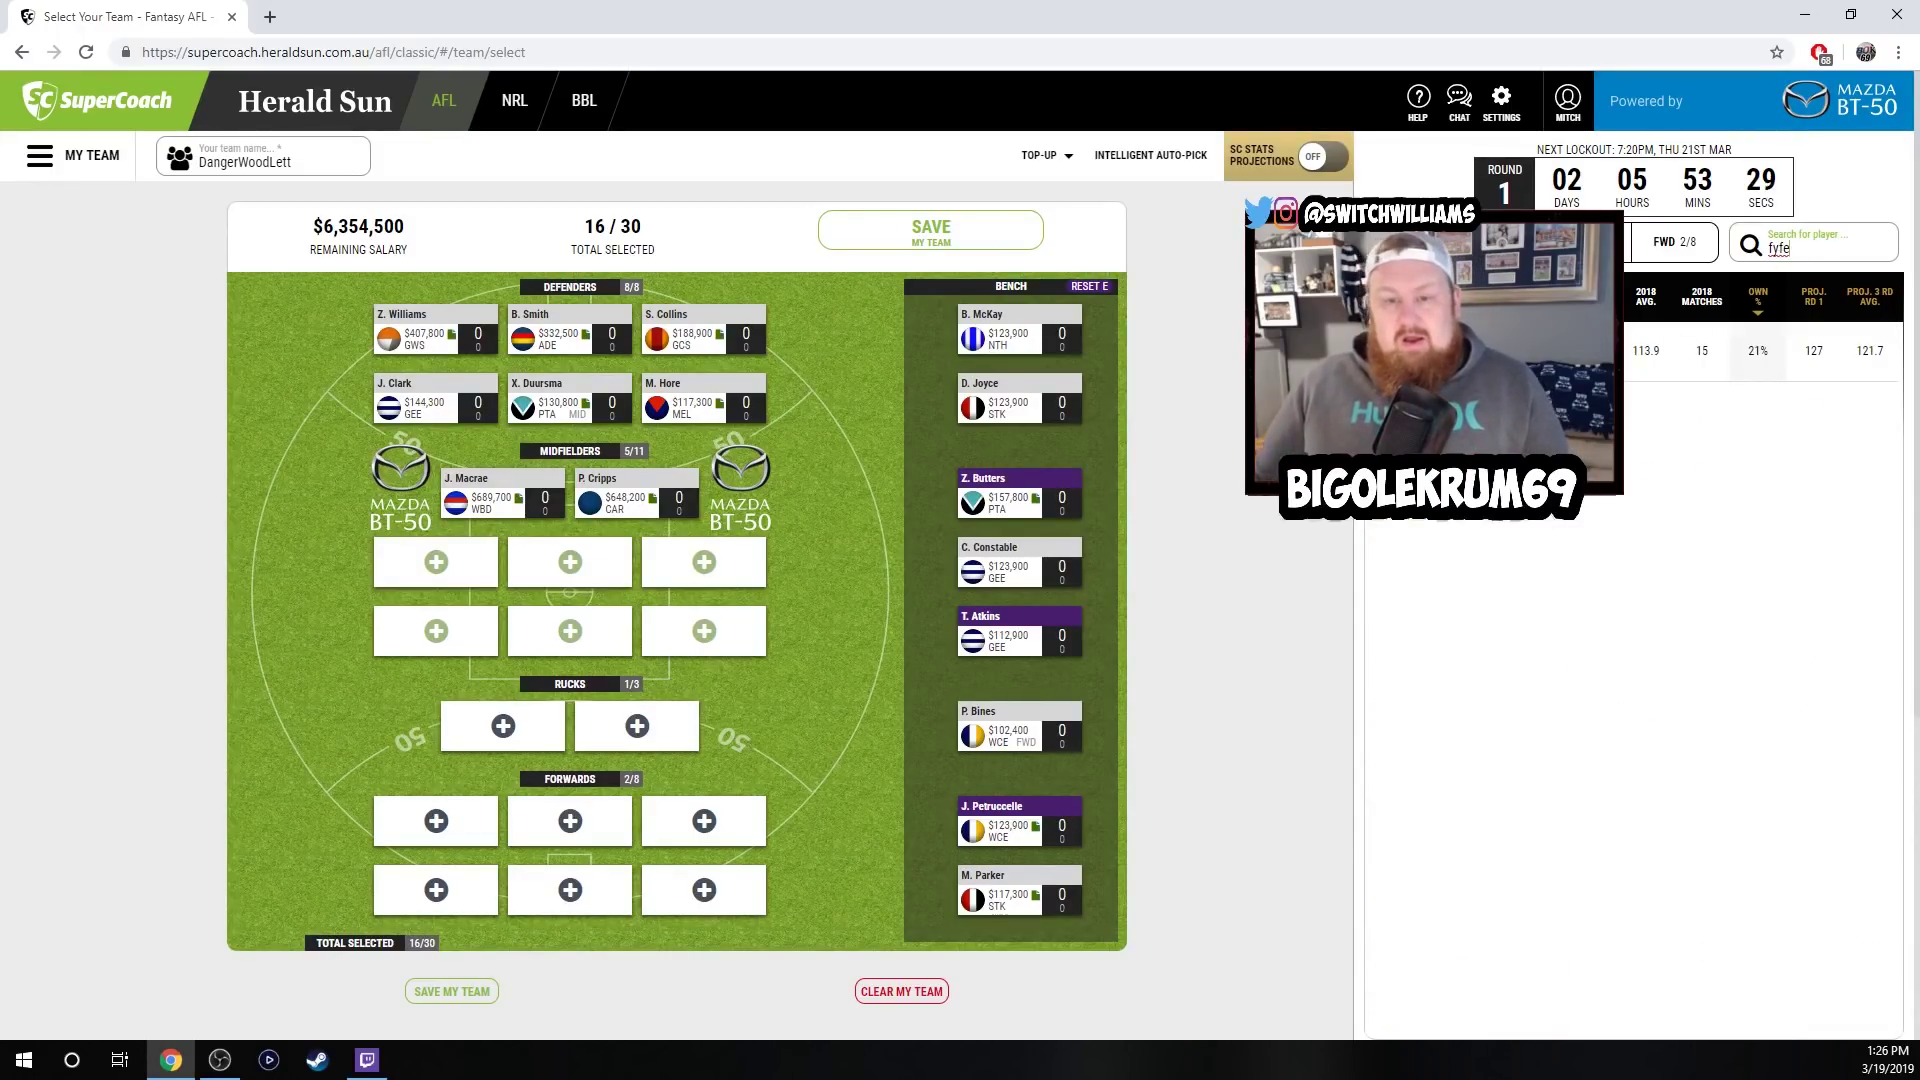
left_click(1590, 350)
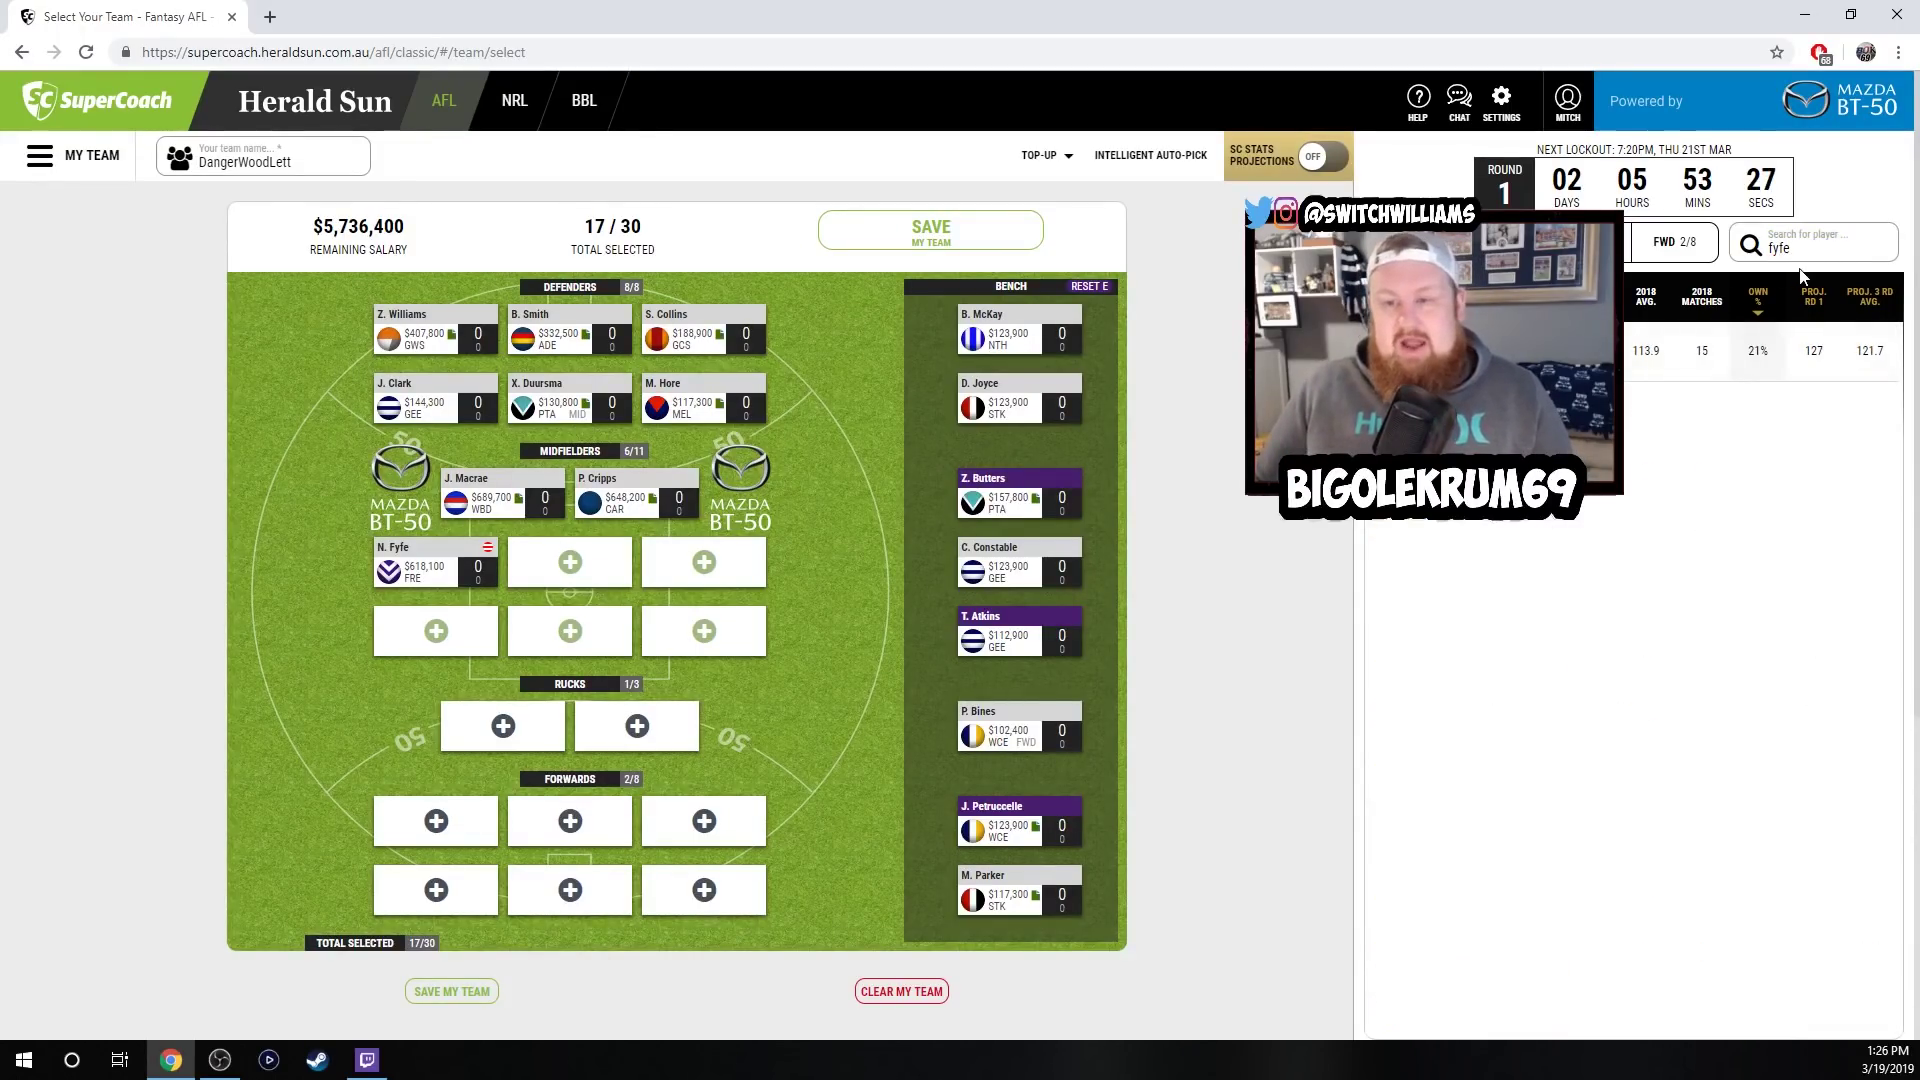
Replace the player search with "neale" and add Brisbane's L. Neale to the middle slot of the second midfield row.
key("BackSpace")
key("BackSpace")
key("BackSpace")
key("BackSpace")
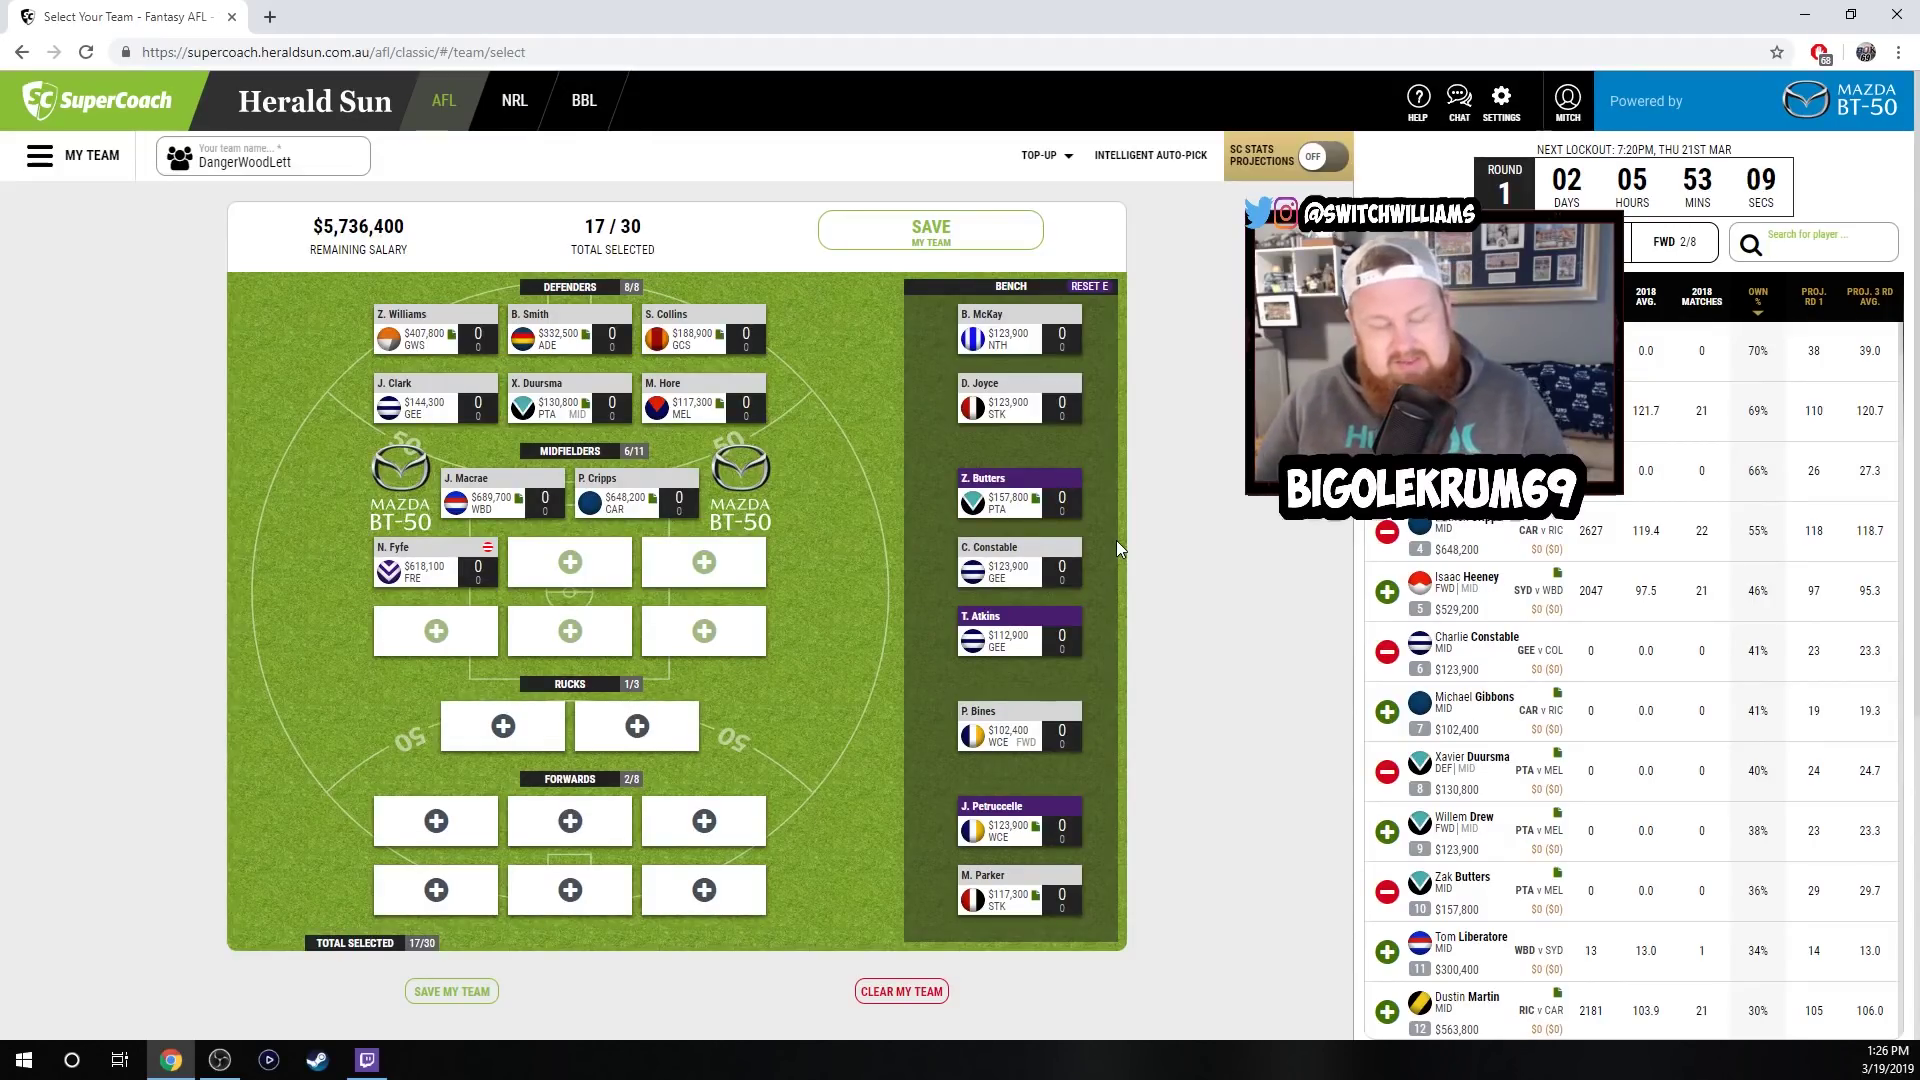
left_click(1828, 240)
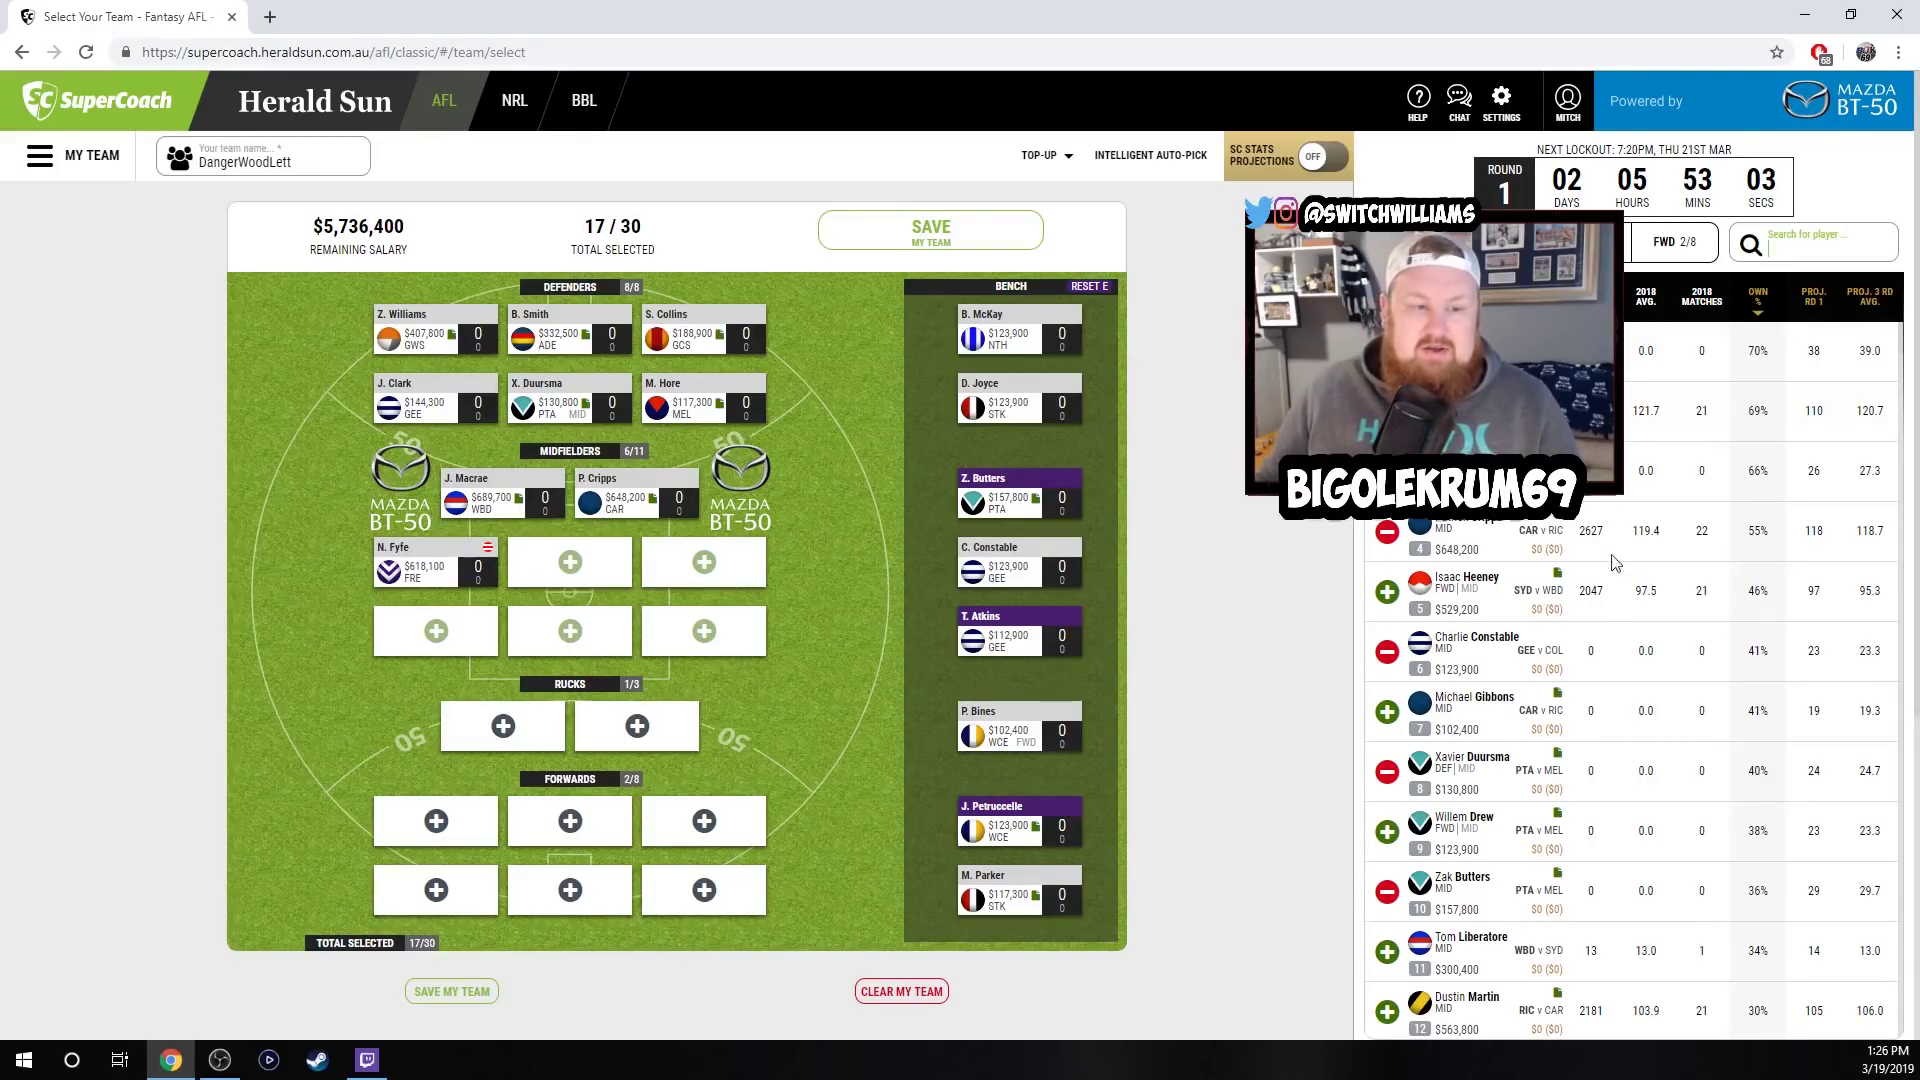
left_click(1829, 251)
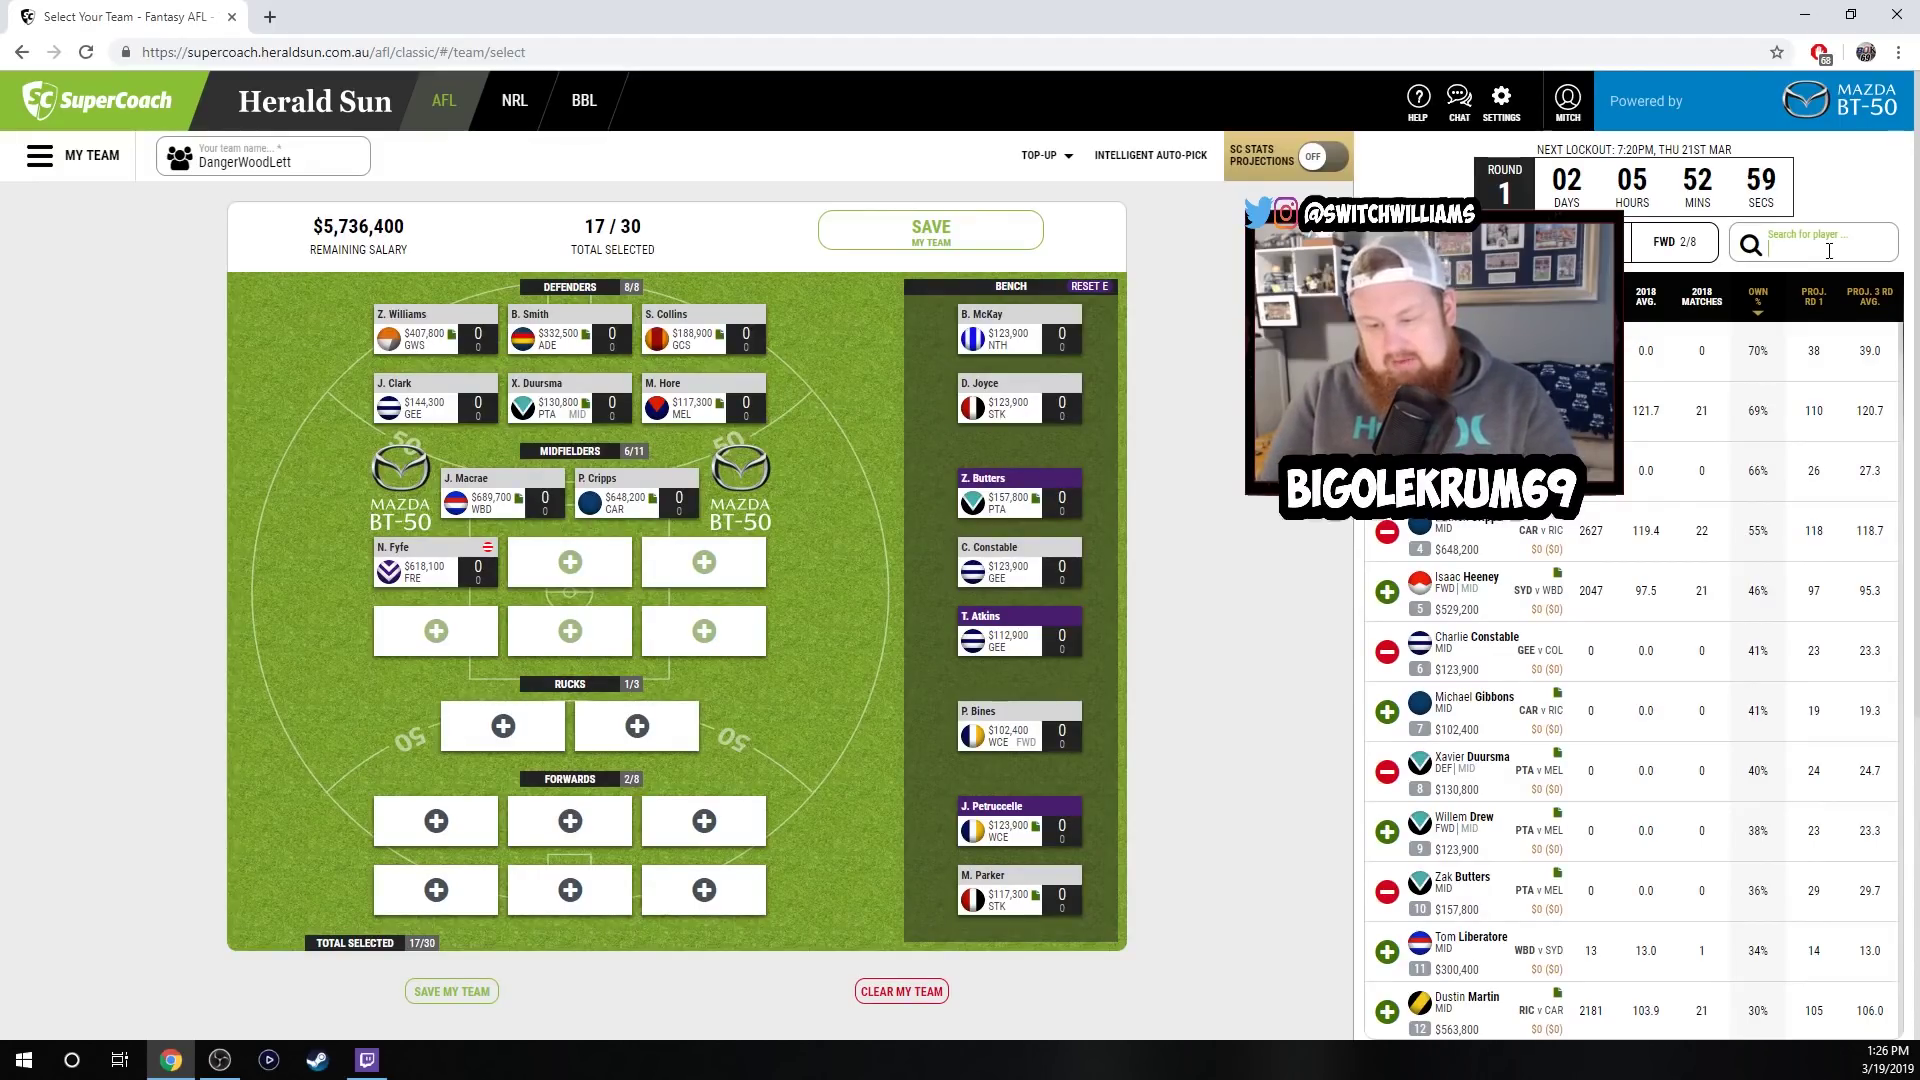
type("neale")
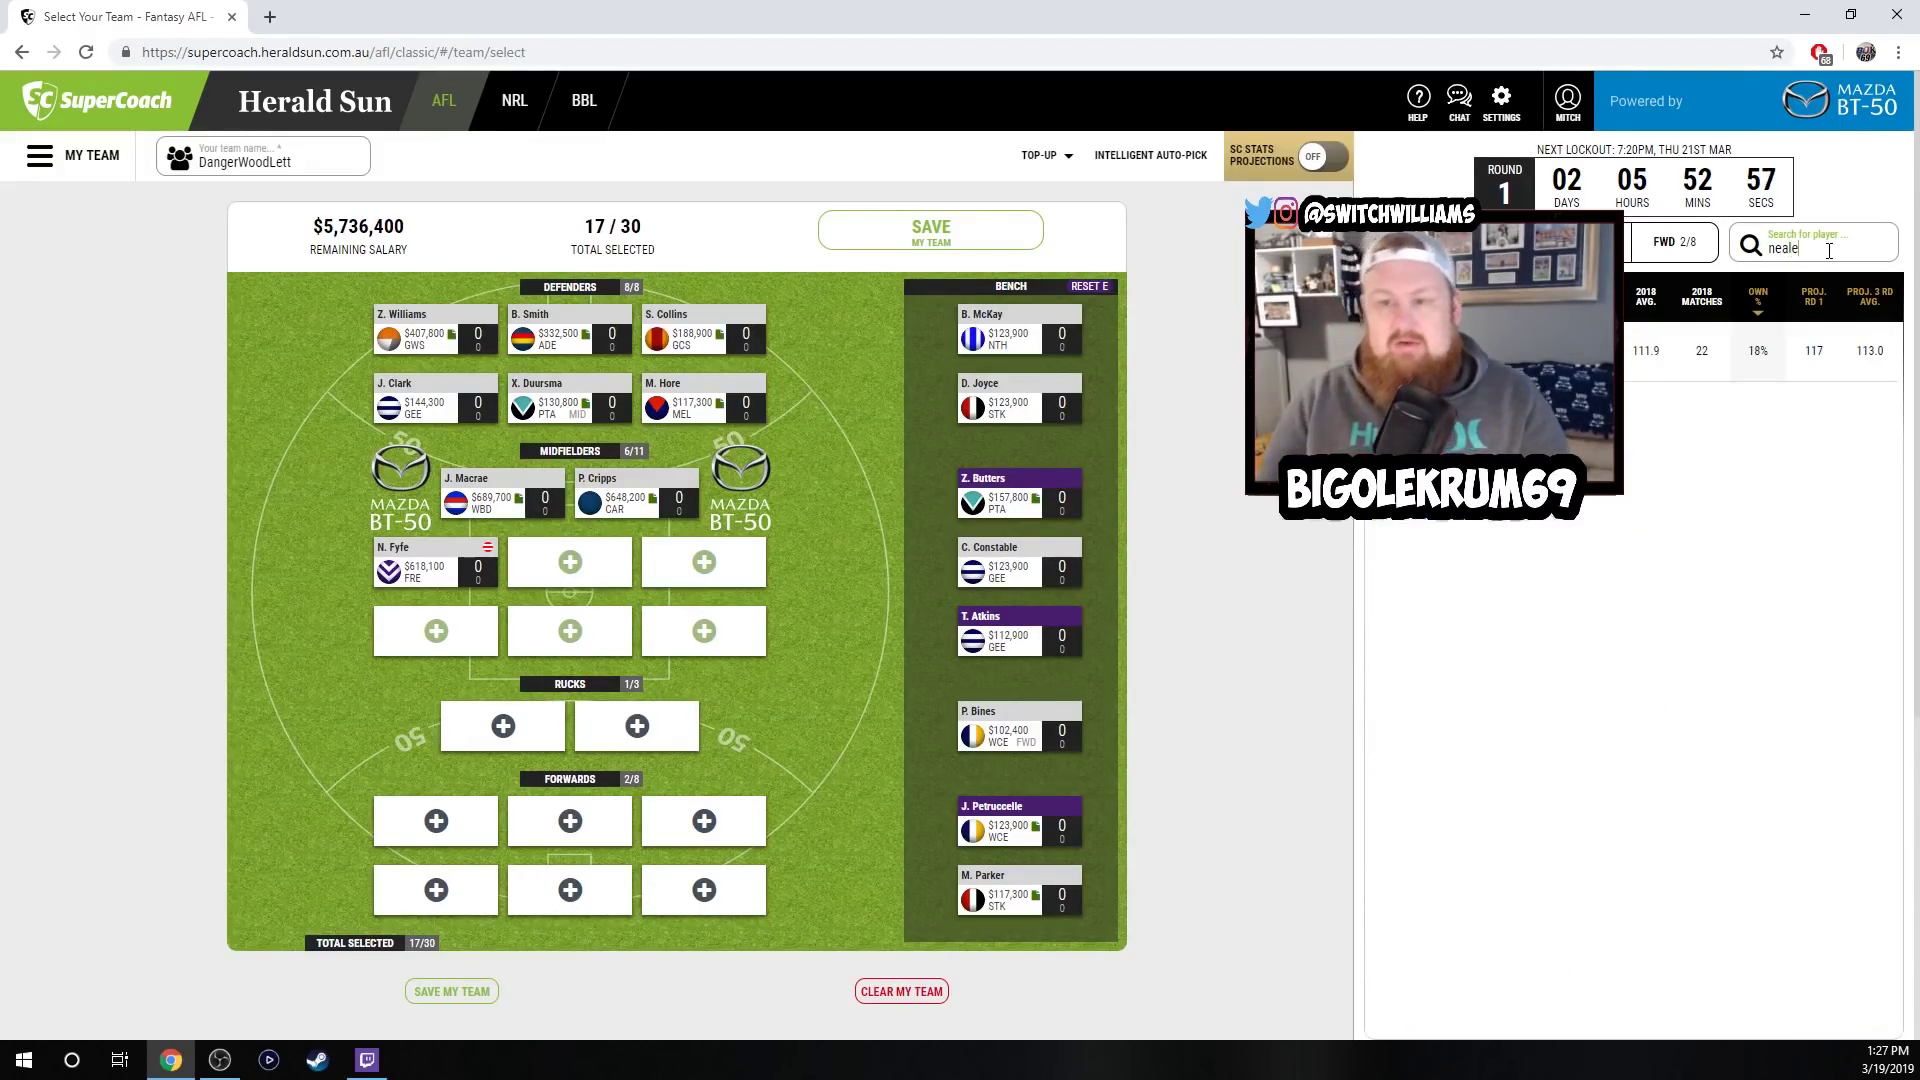
left_click(1384, 350)
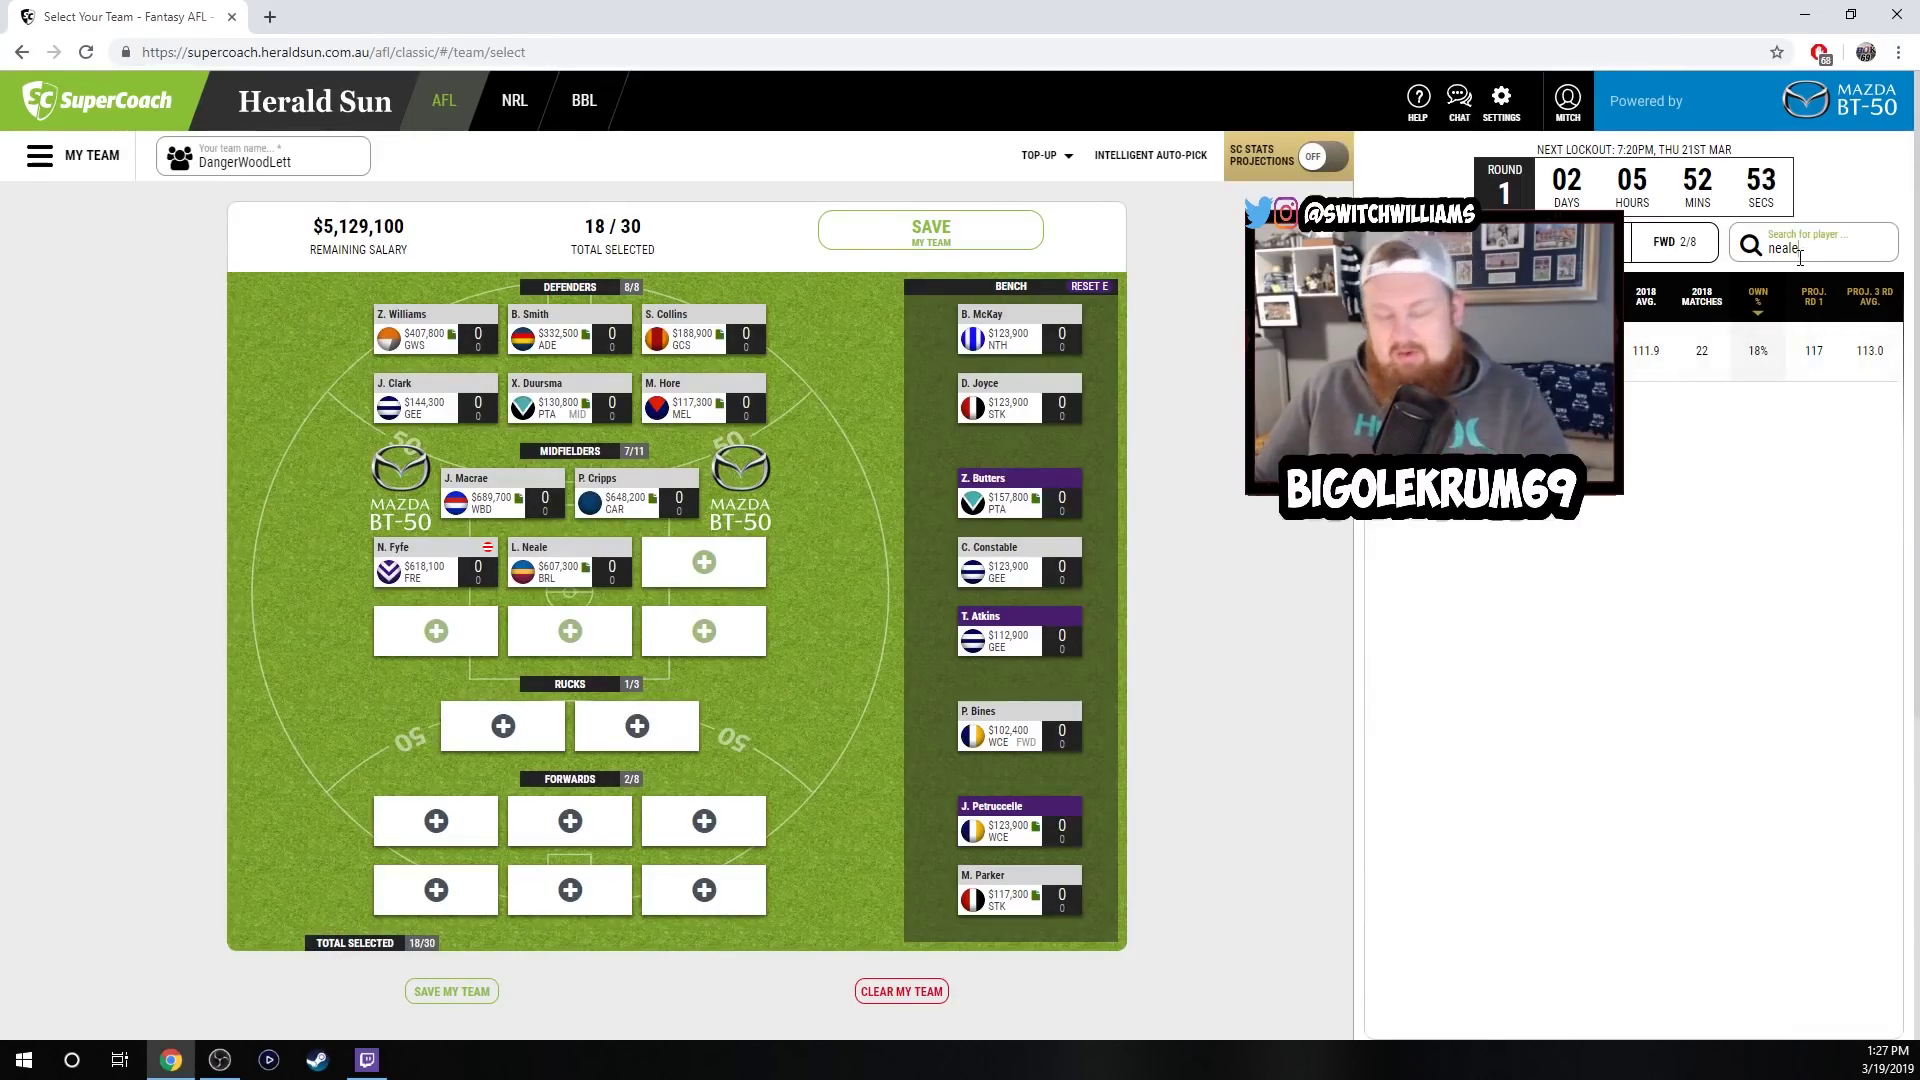
Search the midfielders for "coniglio" and add S. Coniglio of GWS to the last slot of the second midfield row.
key("BackSpace")
key("BackSpace")
key("BackSpace")
key("BackSpace")
key("BackSpace")
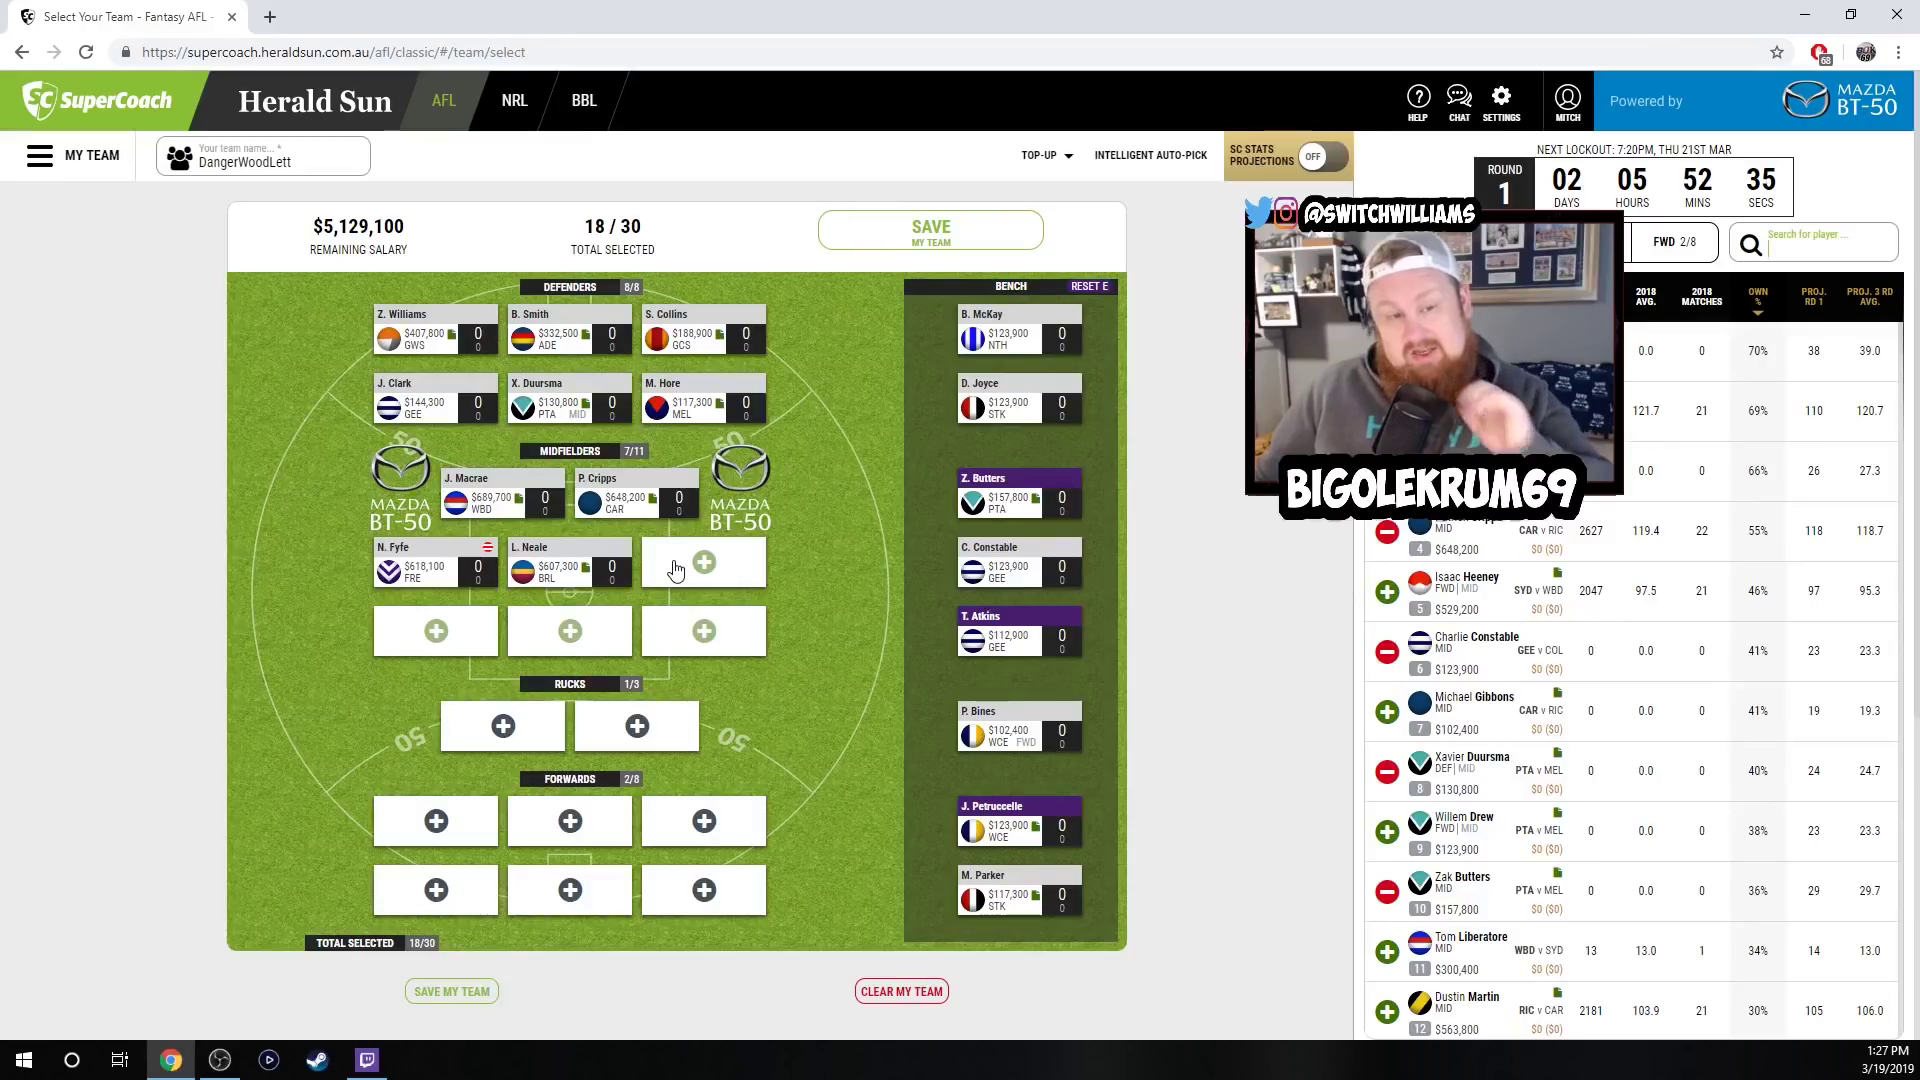
left_click(1785, 244)
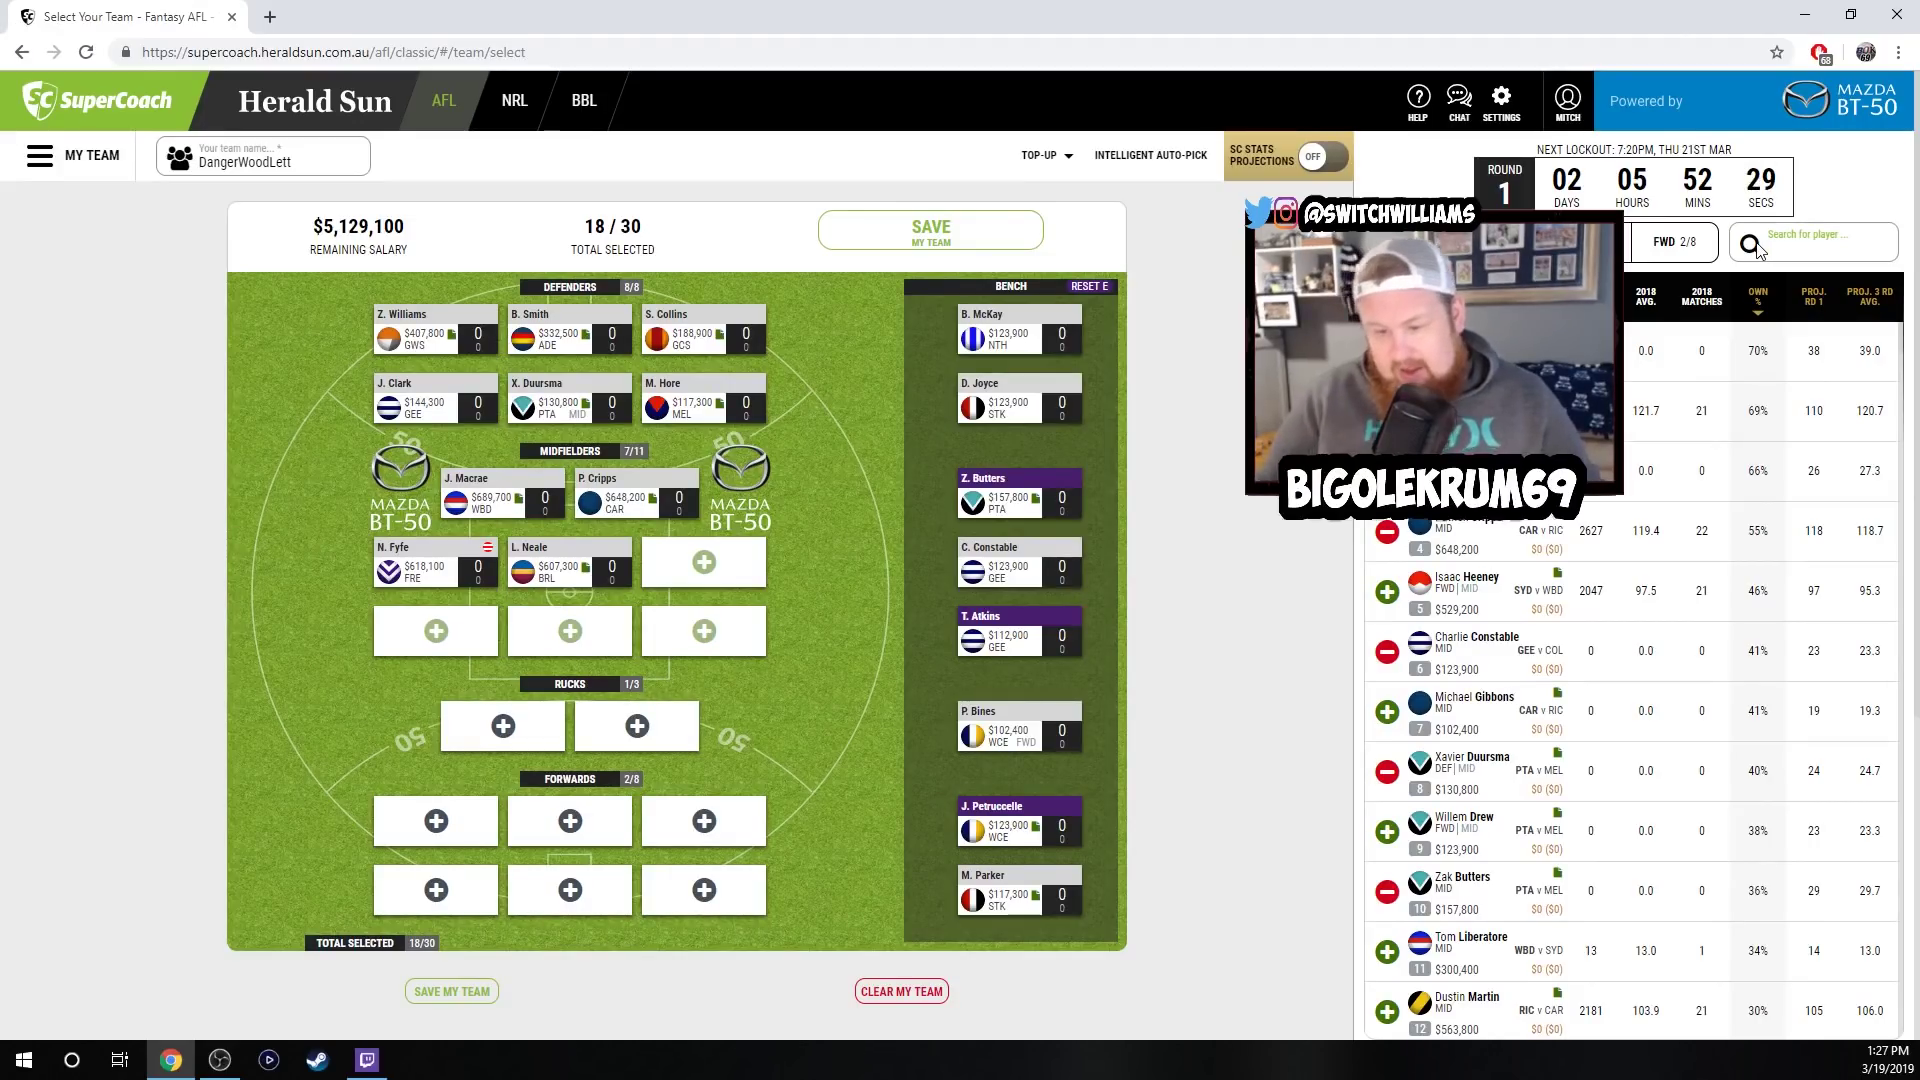
type("coniglio")
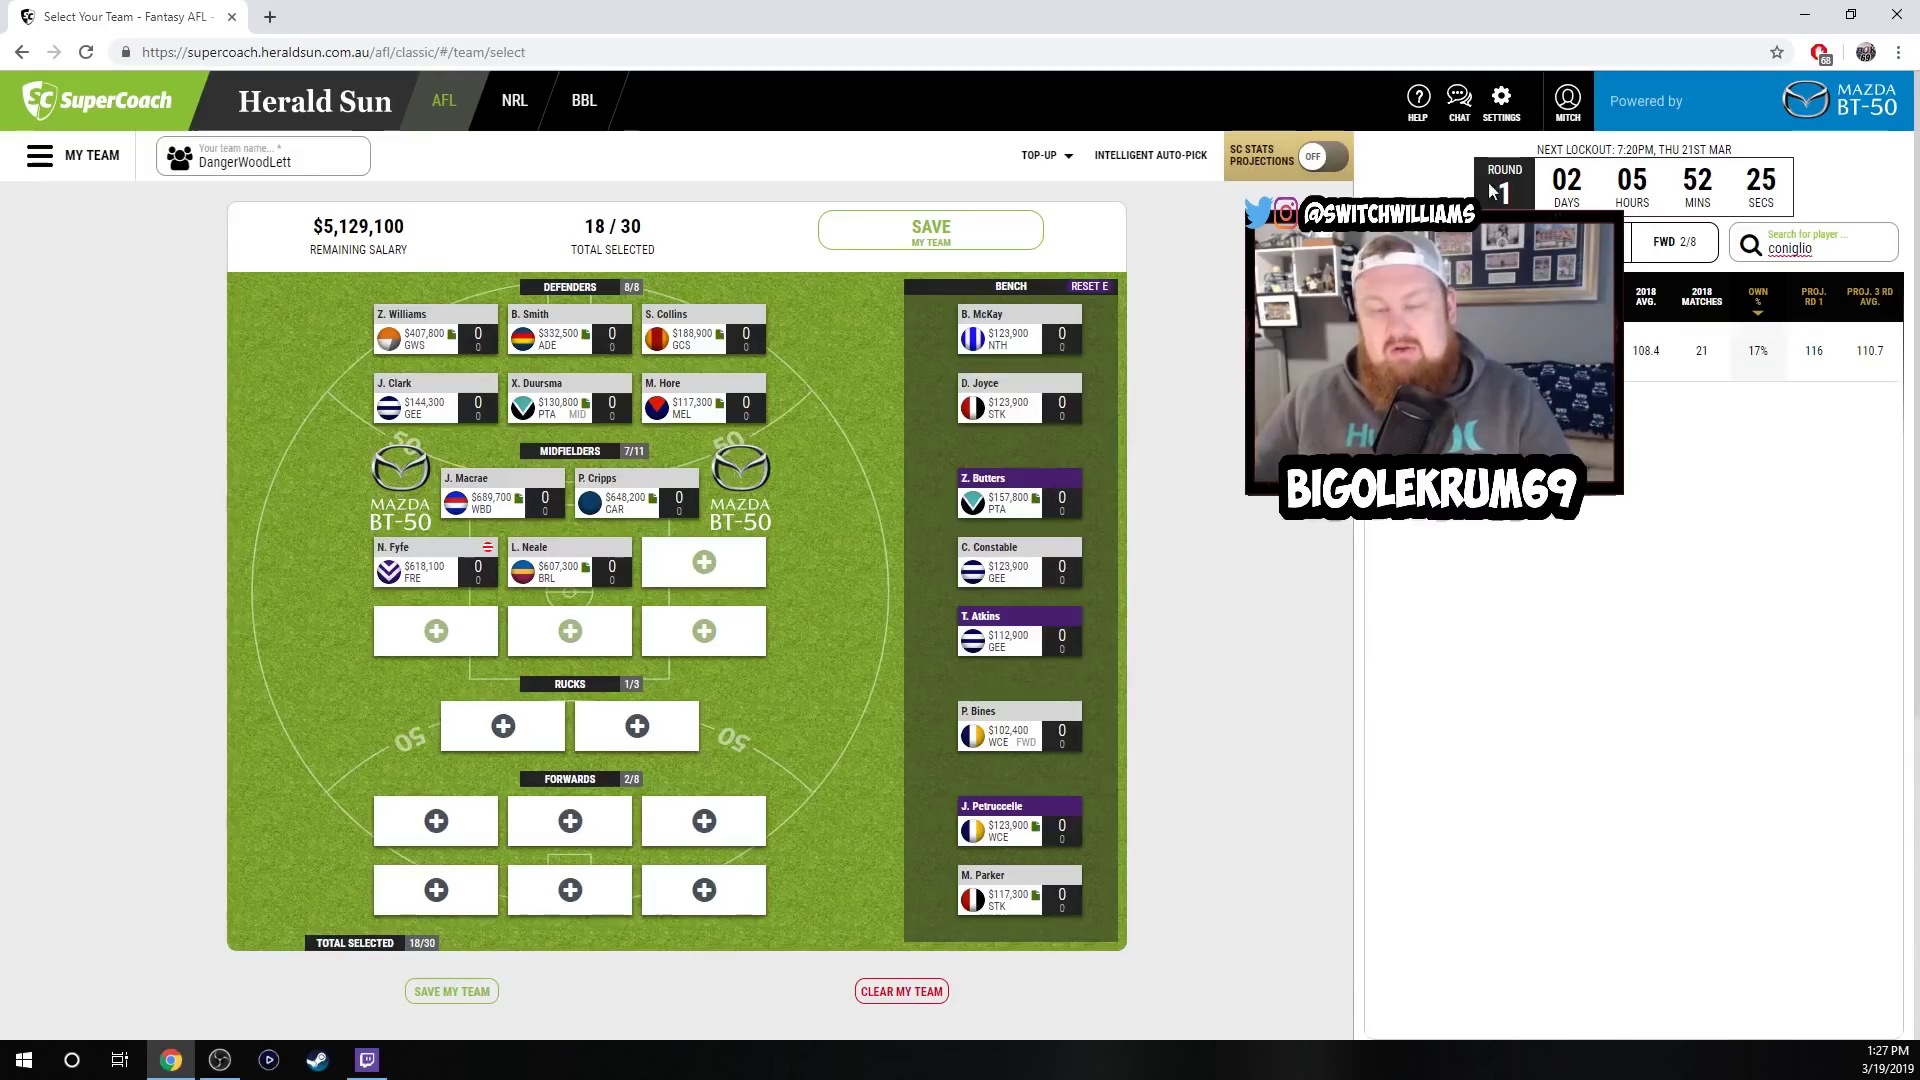
left_click(1559, 350)
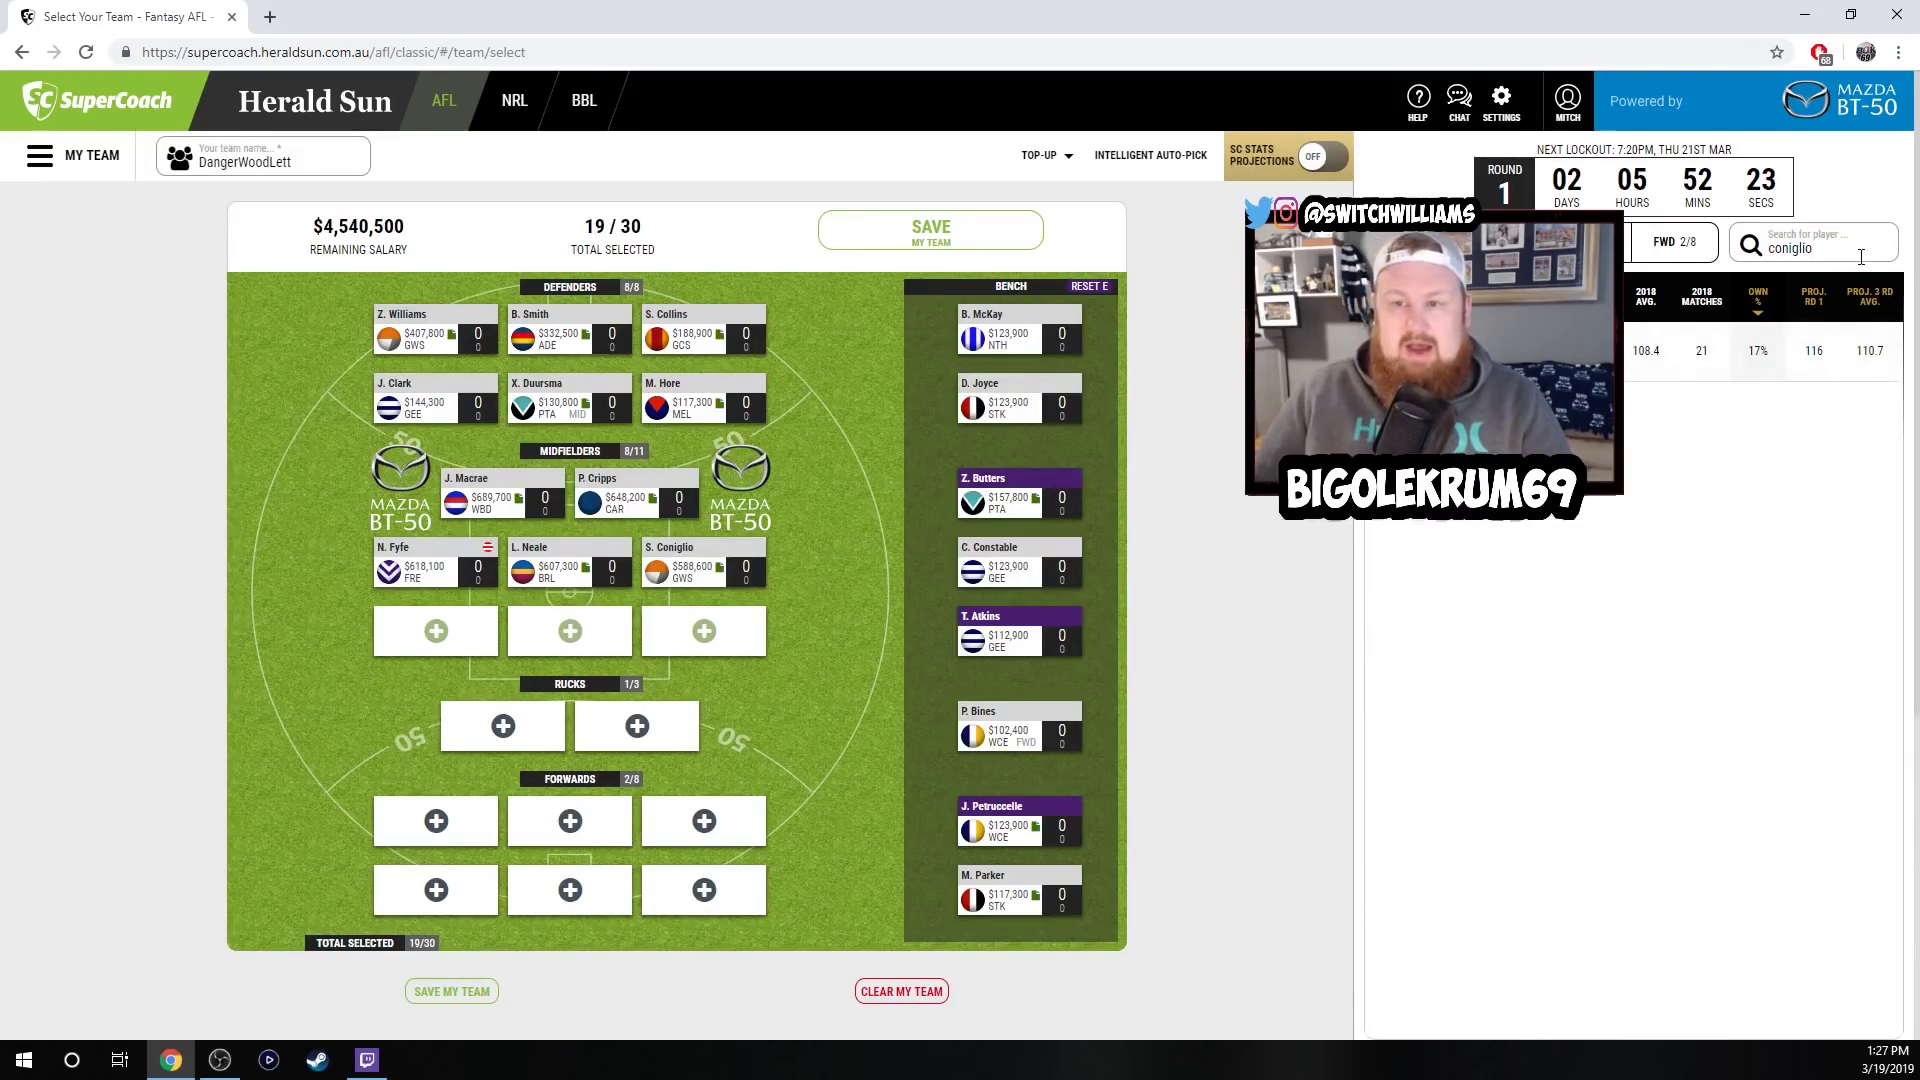
Replace the player search with "martin" and add Richmond's D. Martin to the first slot of the third midfield row.
key("BackSpace")
key("BackSpace")
key("BackSpace")
key("BackSpace")
key("BackSpace")
key("BackSpace")
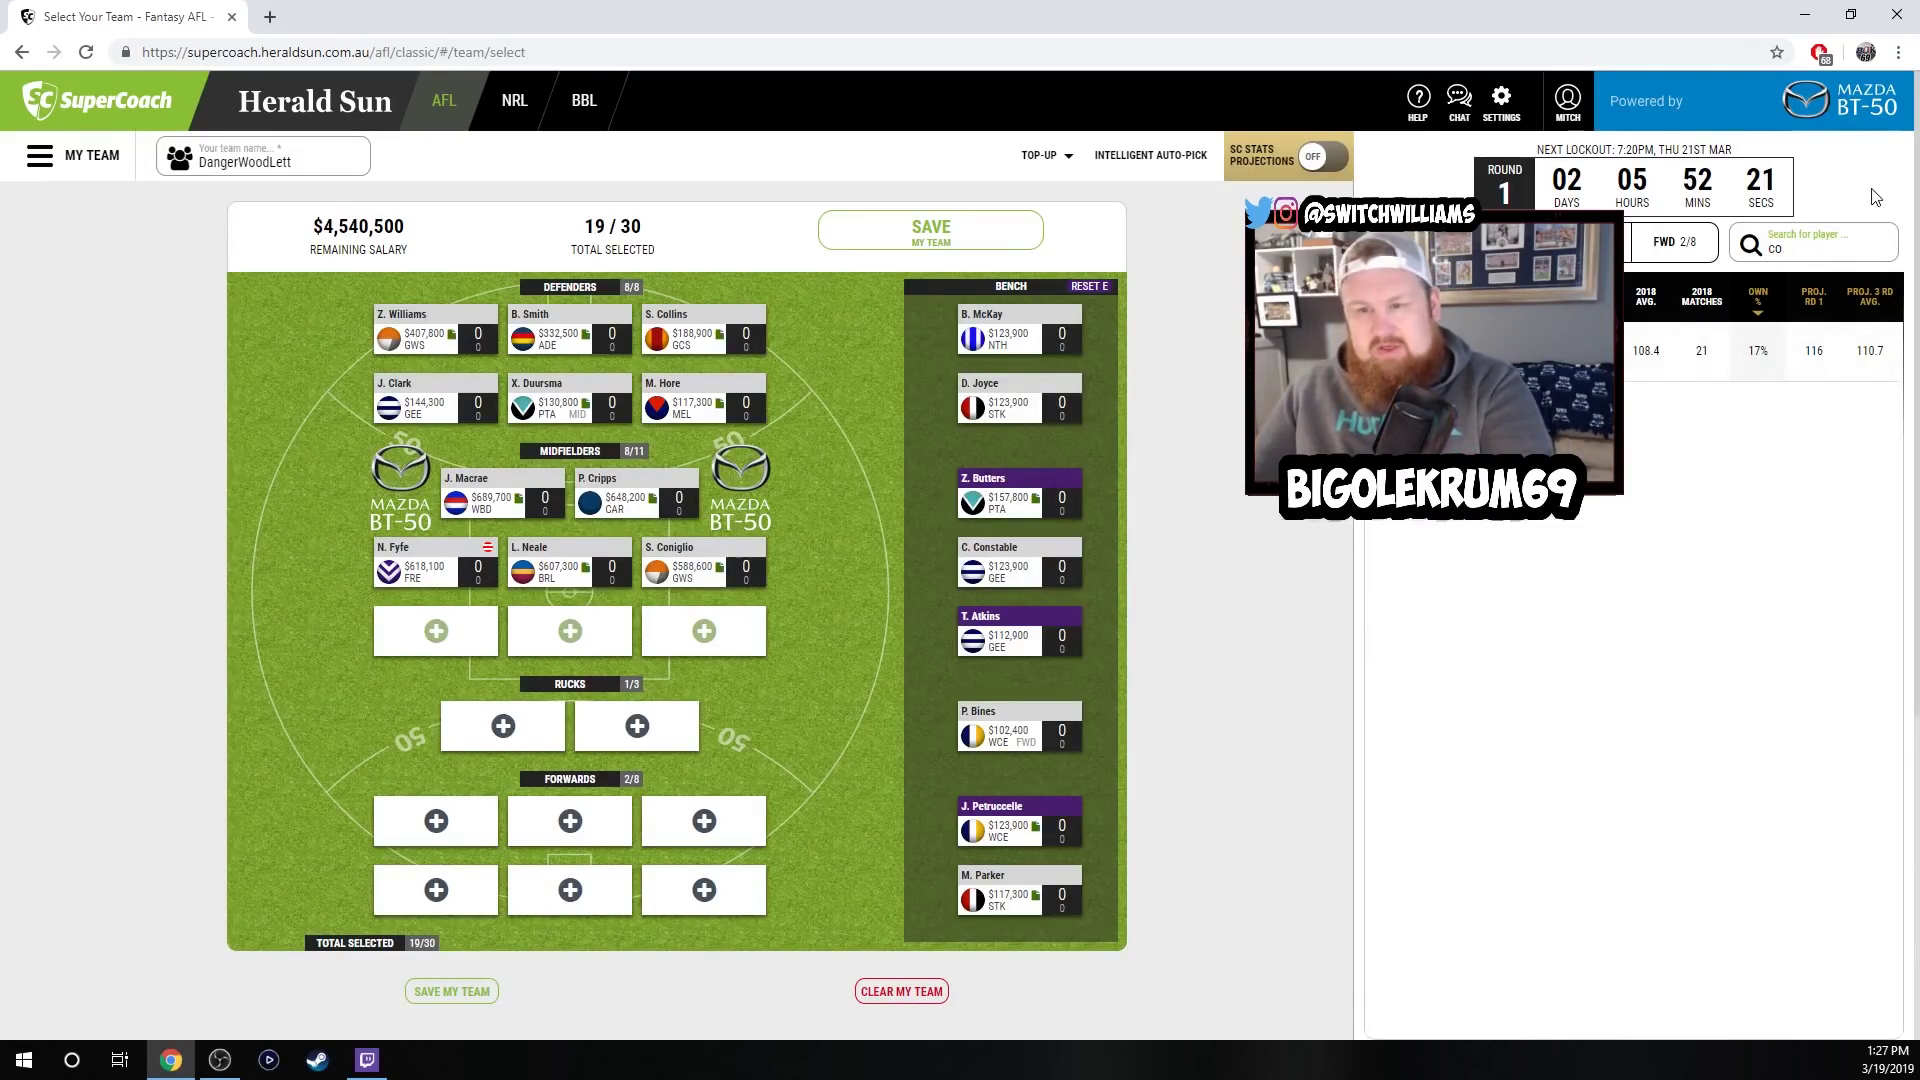
key("BackSpace")
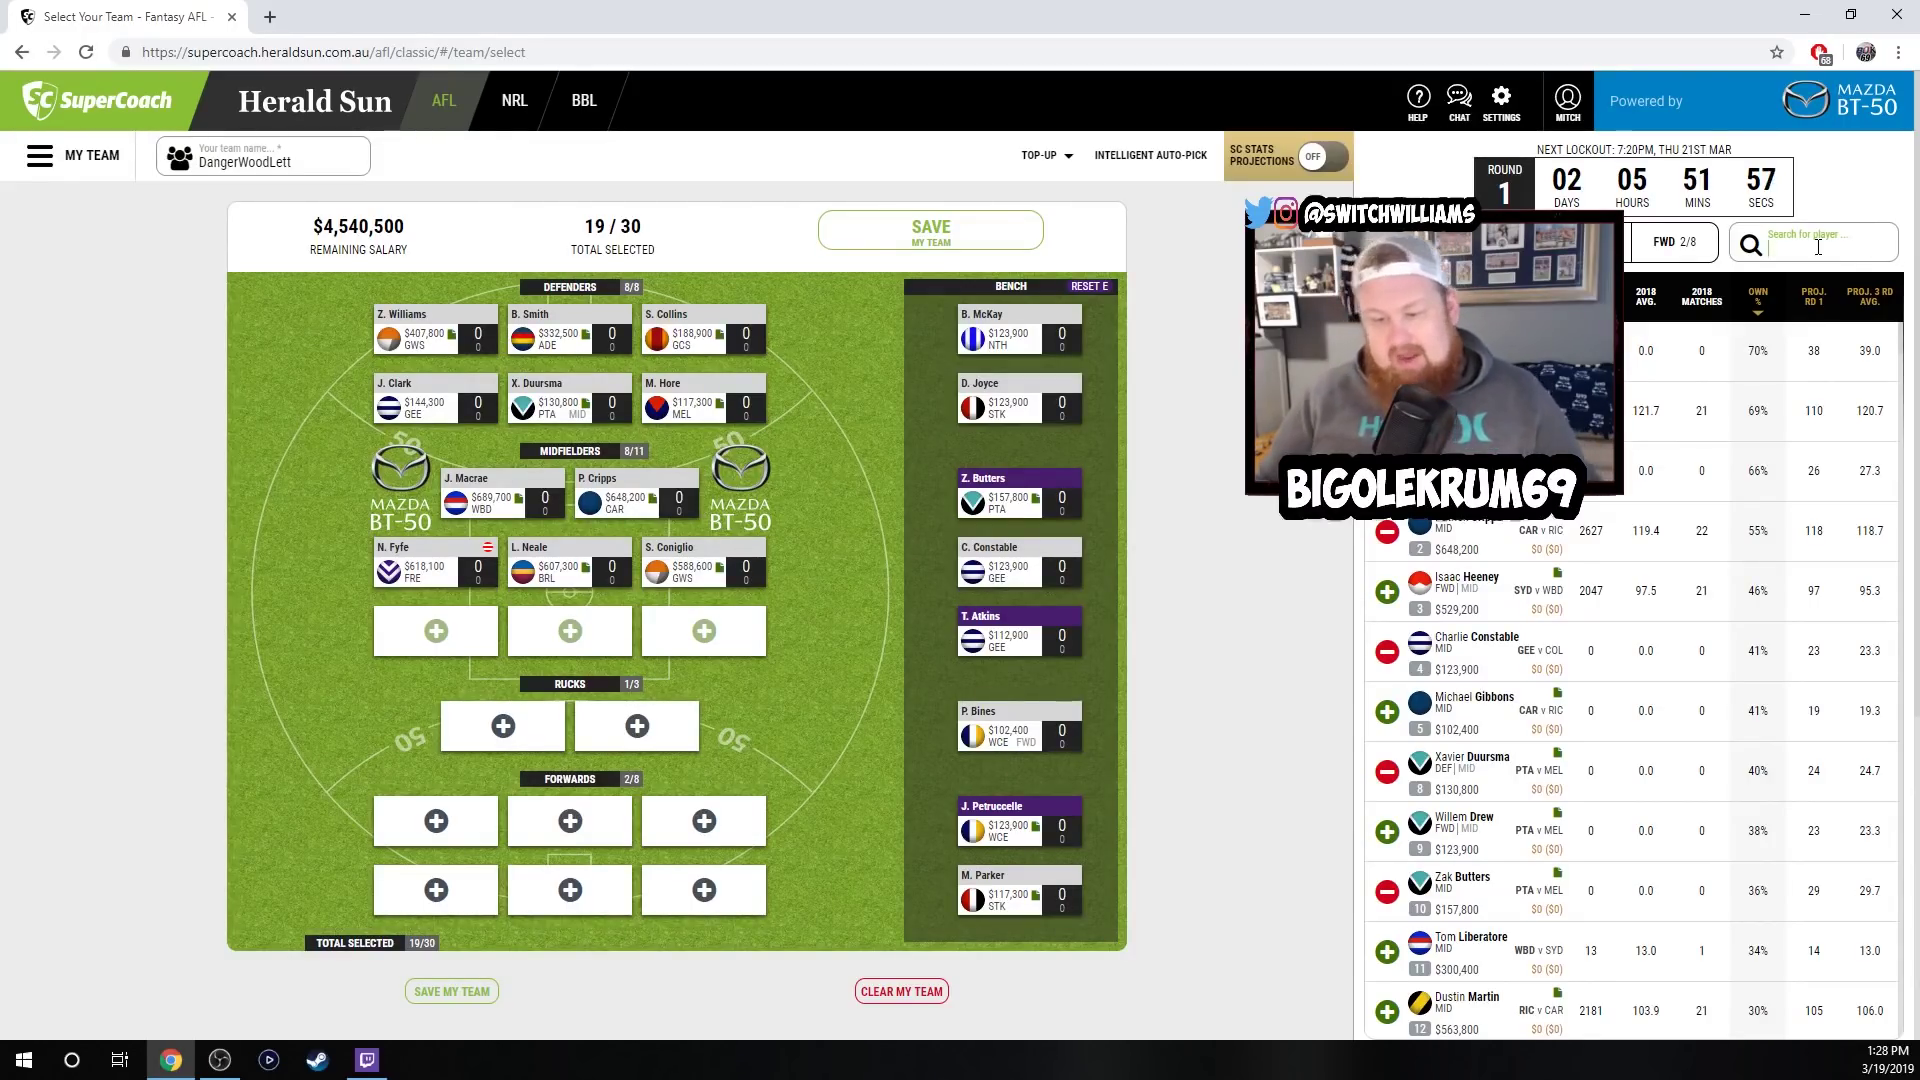
type("martin")
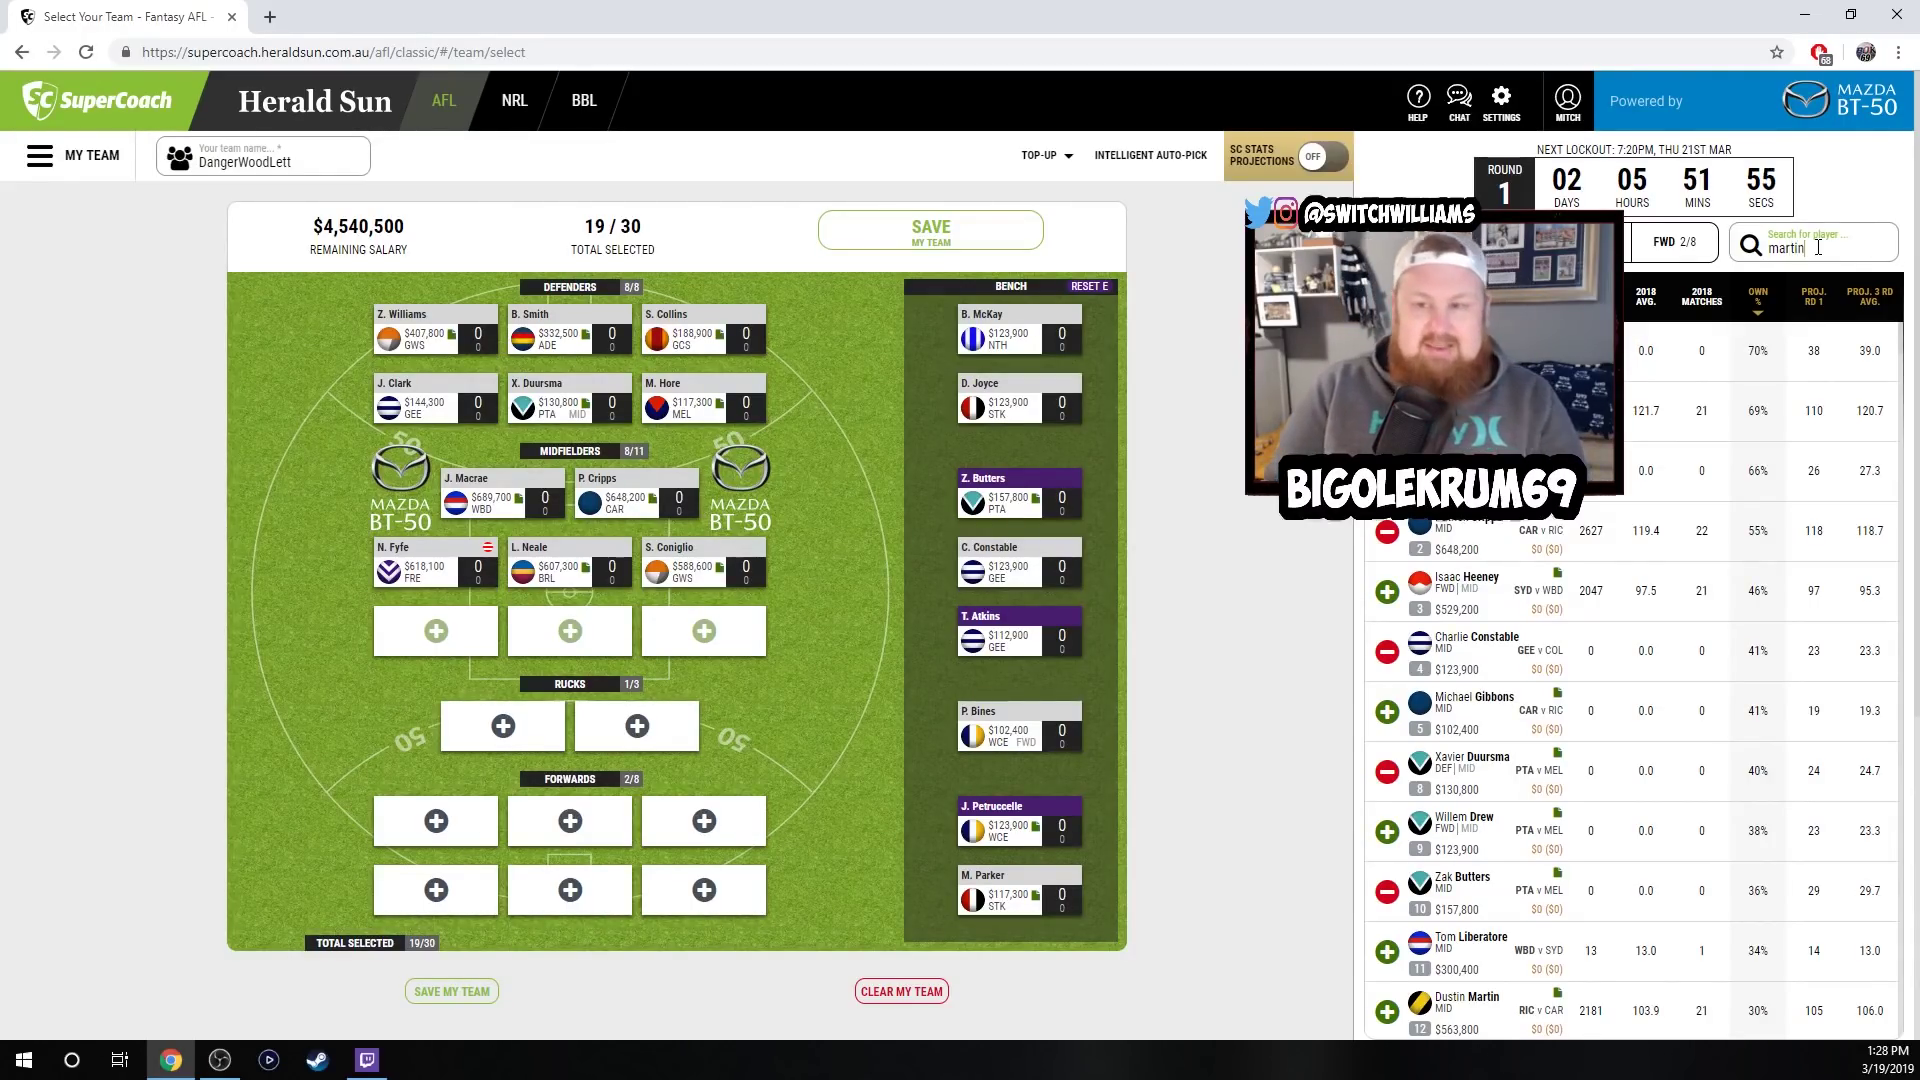
left_click(1868, 350)
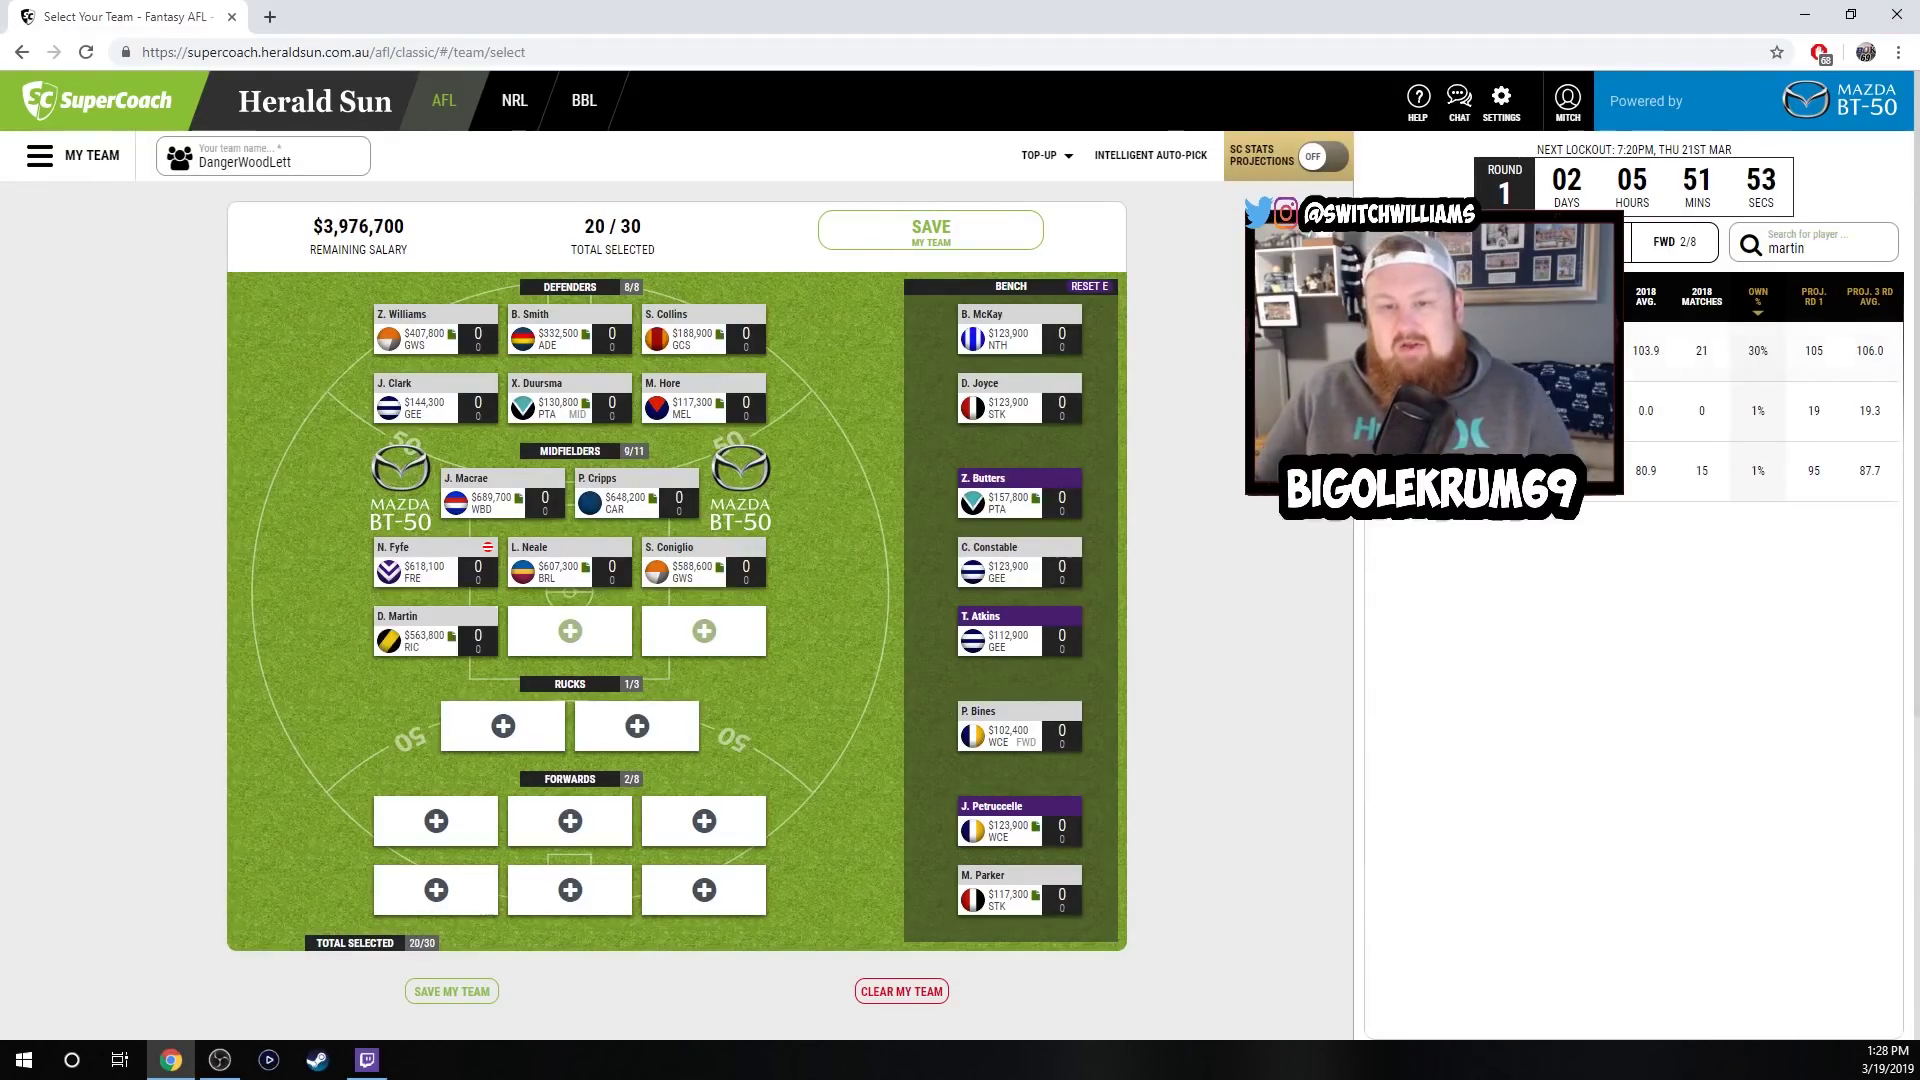
Search the midfielders for "lib" and add T. Liberatore of WBD to the middle slot of the third midfield row.
key("ctrl+a")
key("BackSpace")
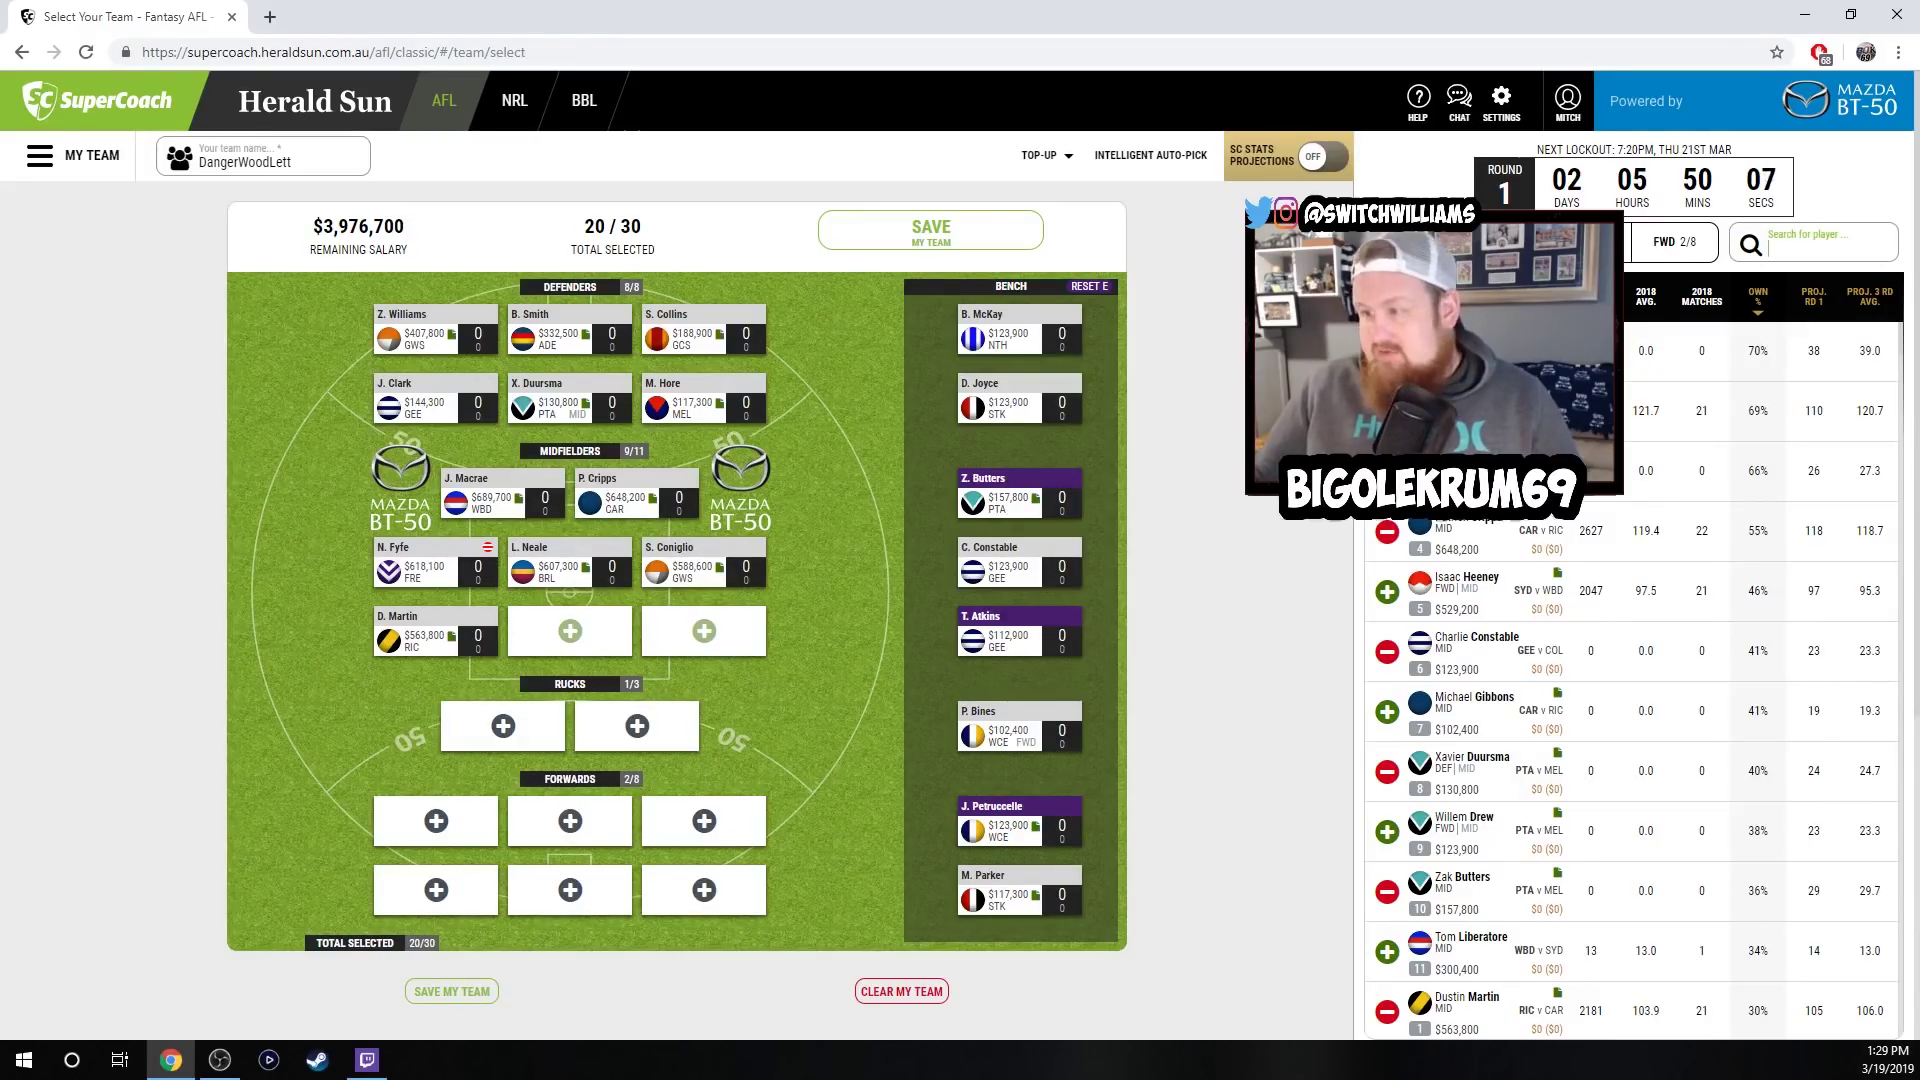
left_click(1783, 252)
type("libe")
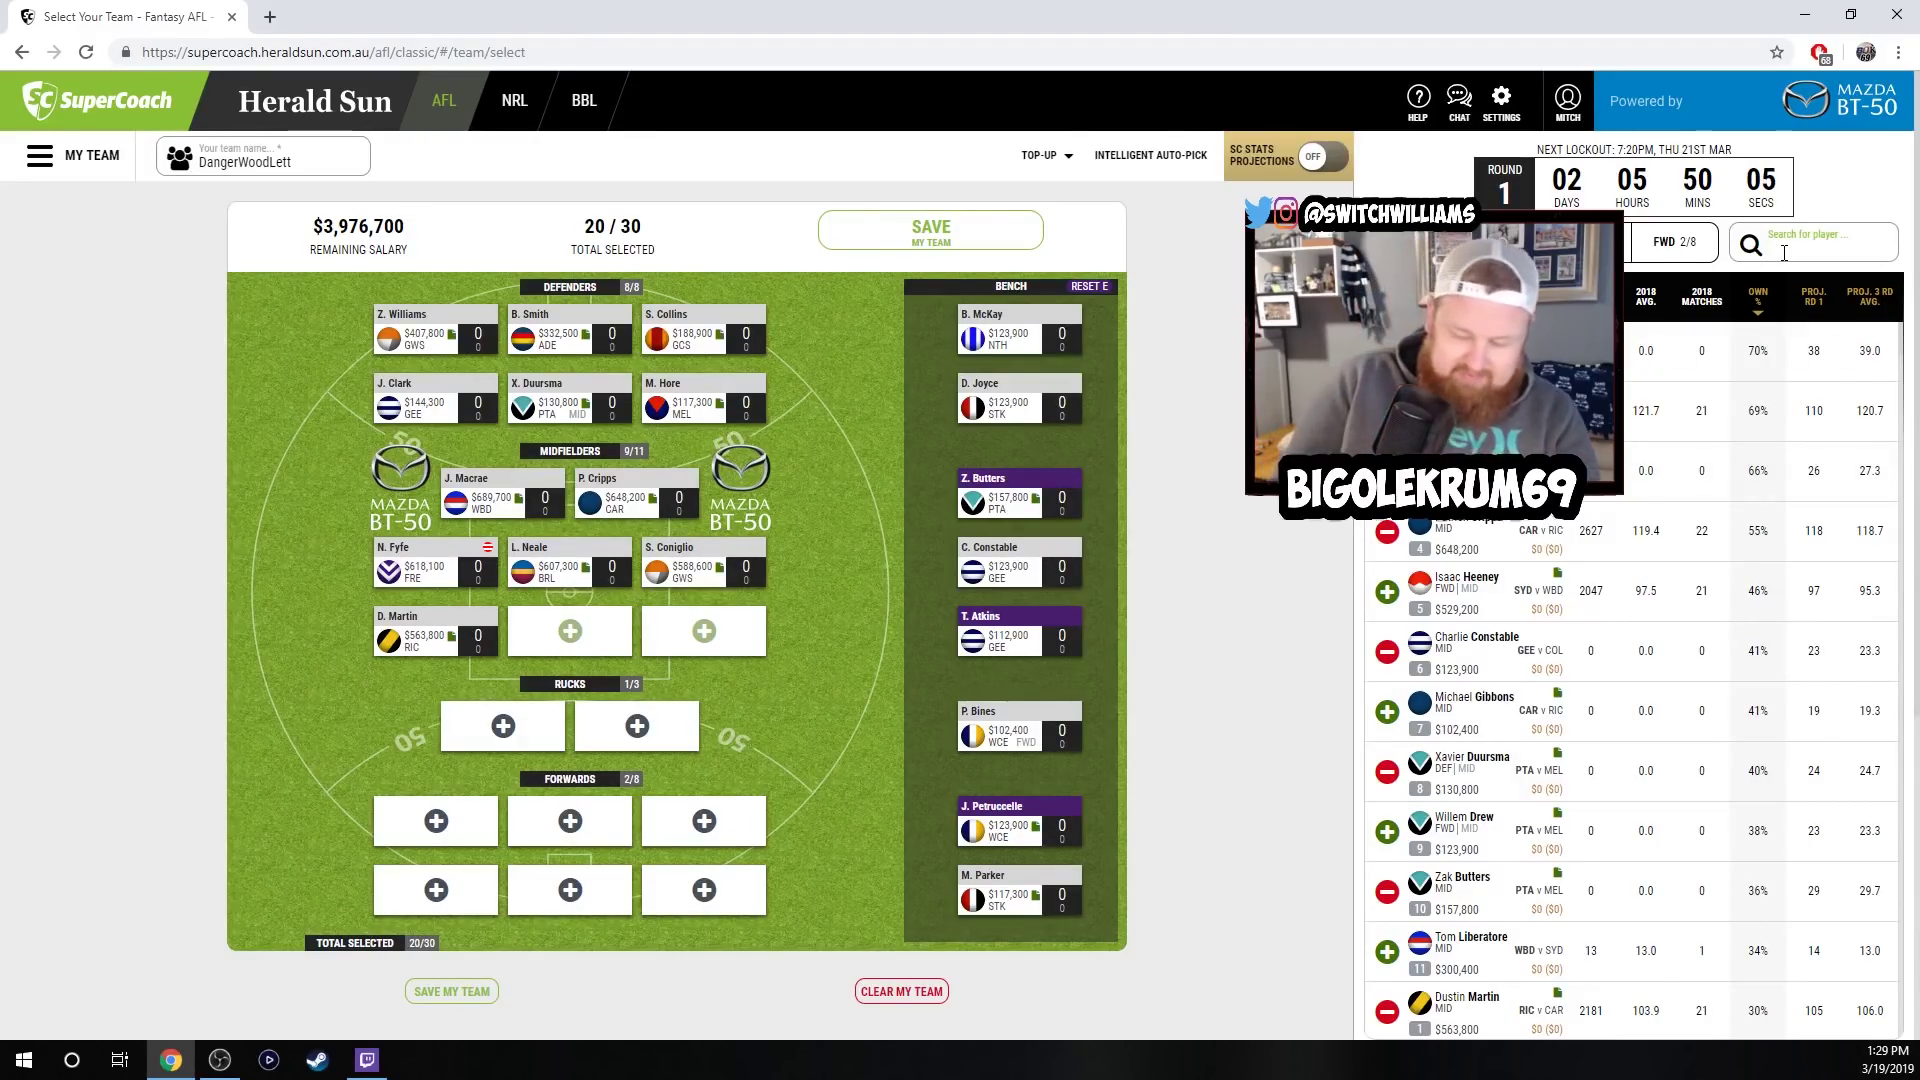
key("BackSpace")
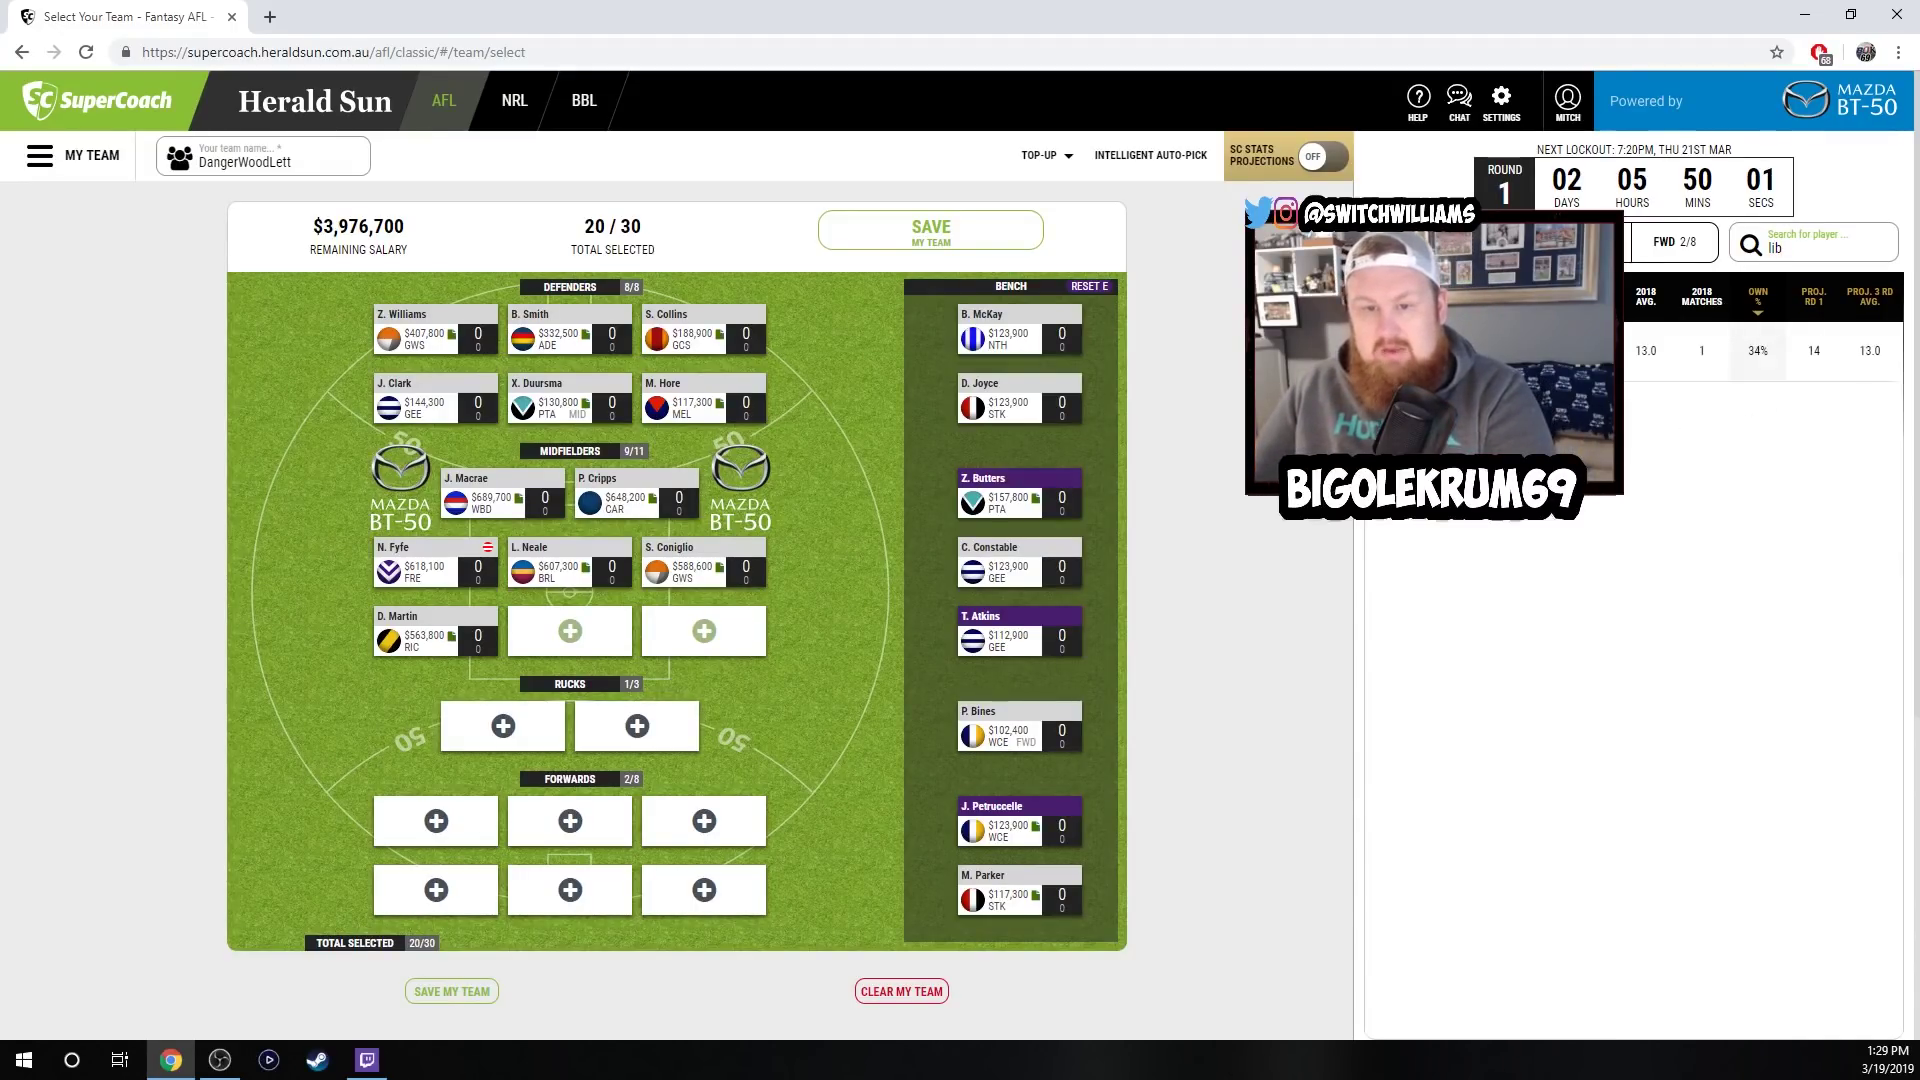
left_click(1749, 350)
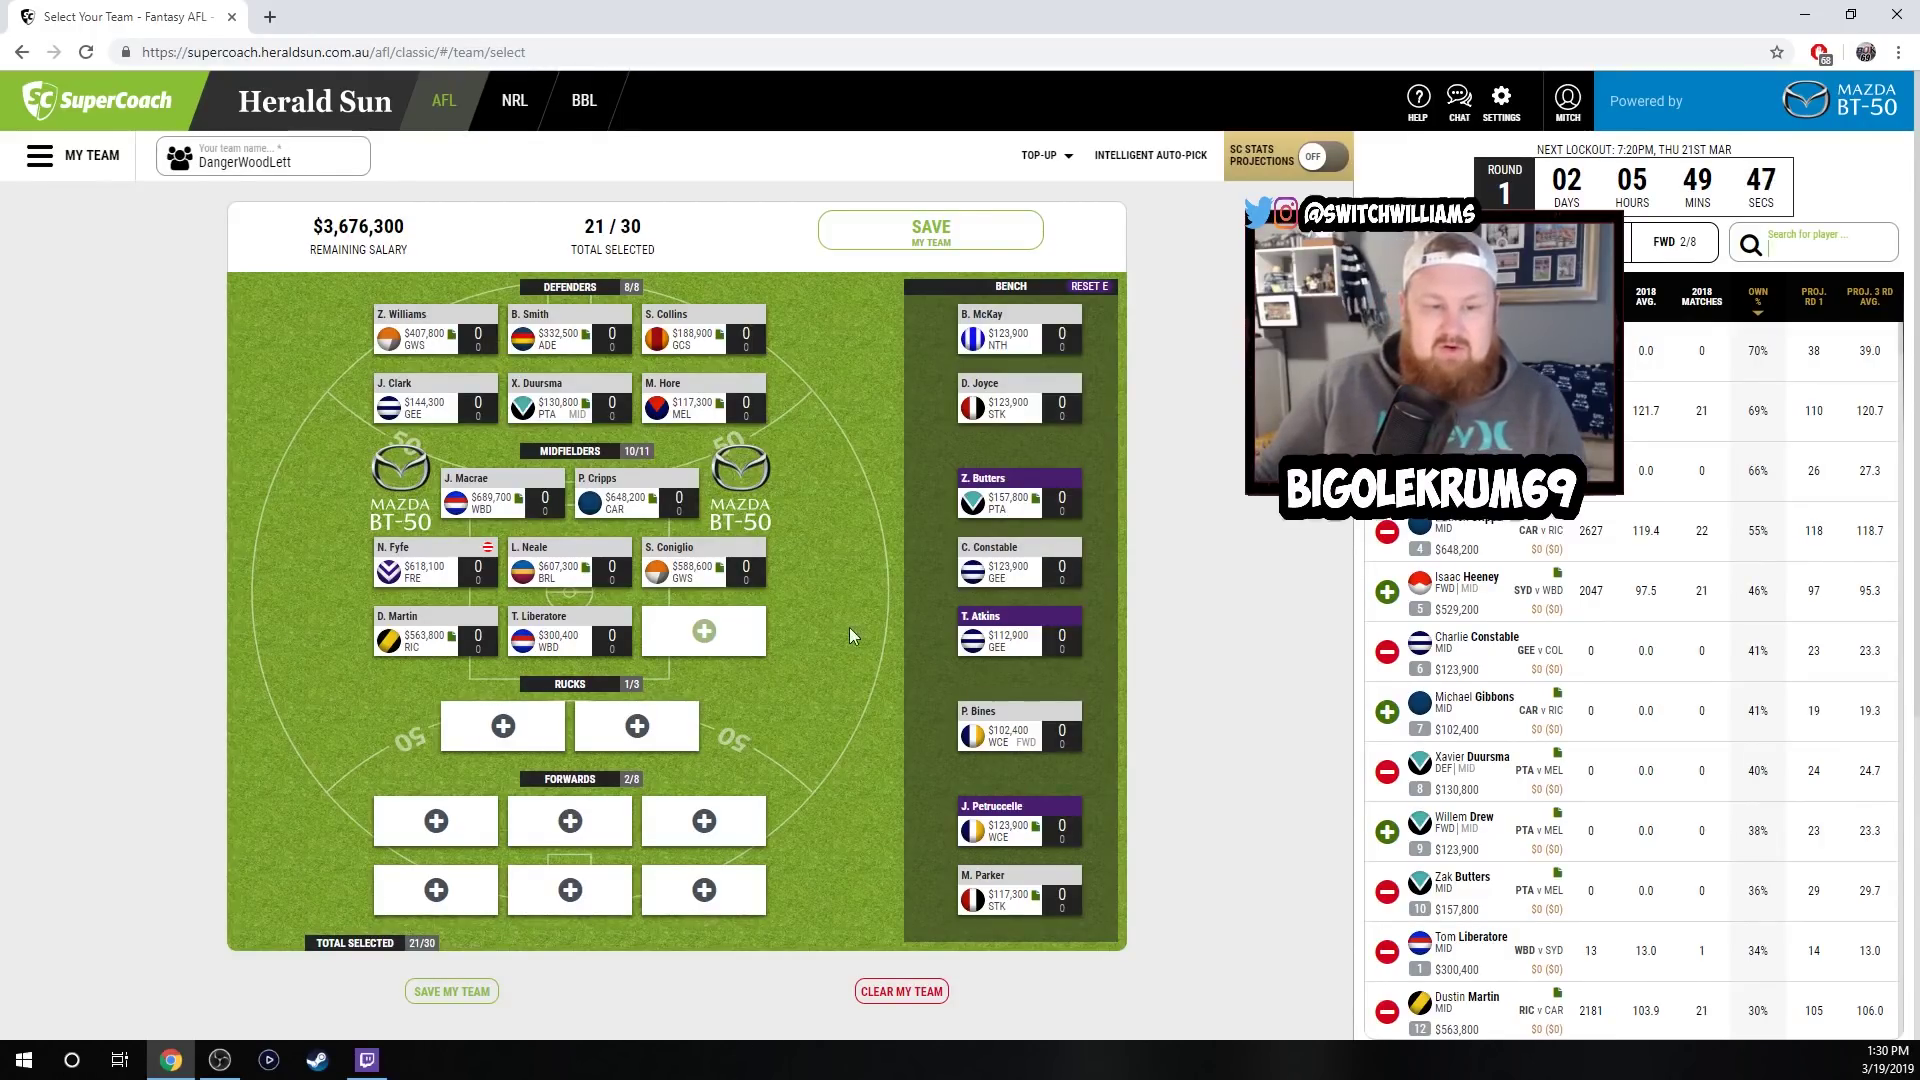
Fill the last midfield slot with Carlton's S. Walsh, found by searching "walsh".
left_click(734, 638)
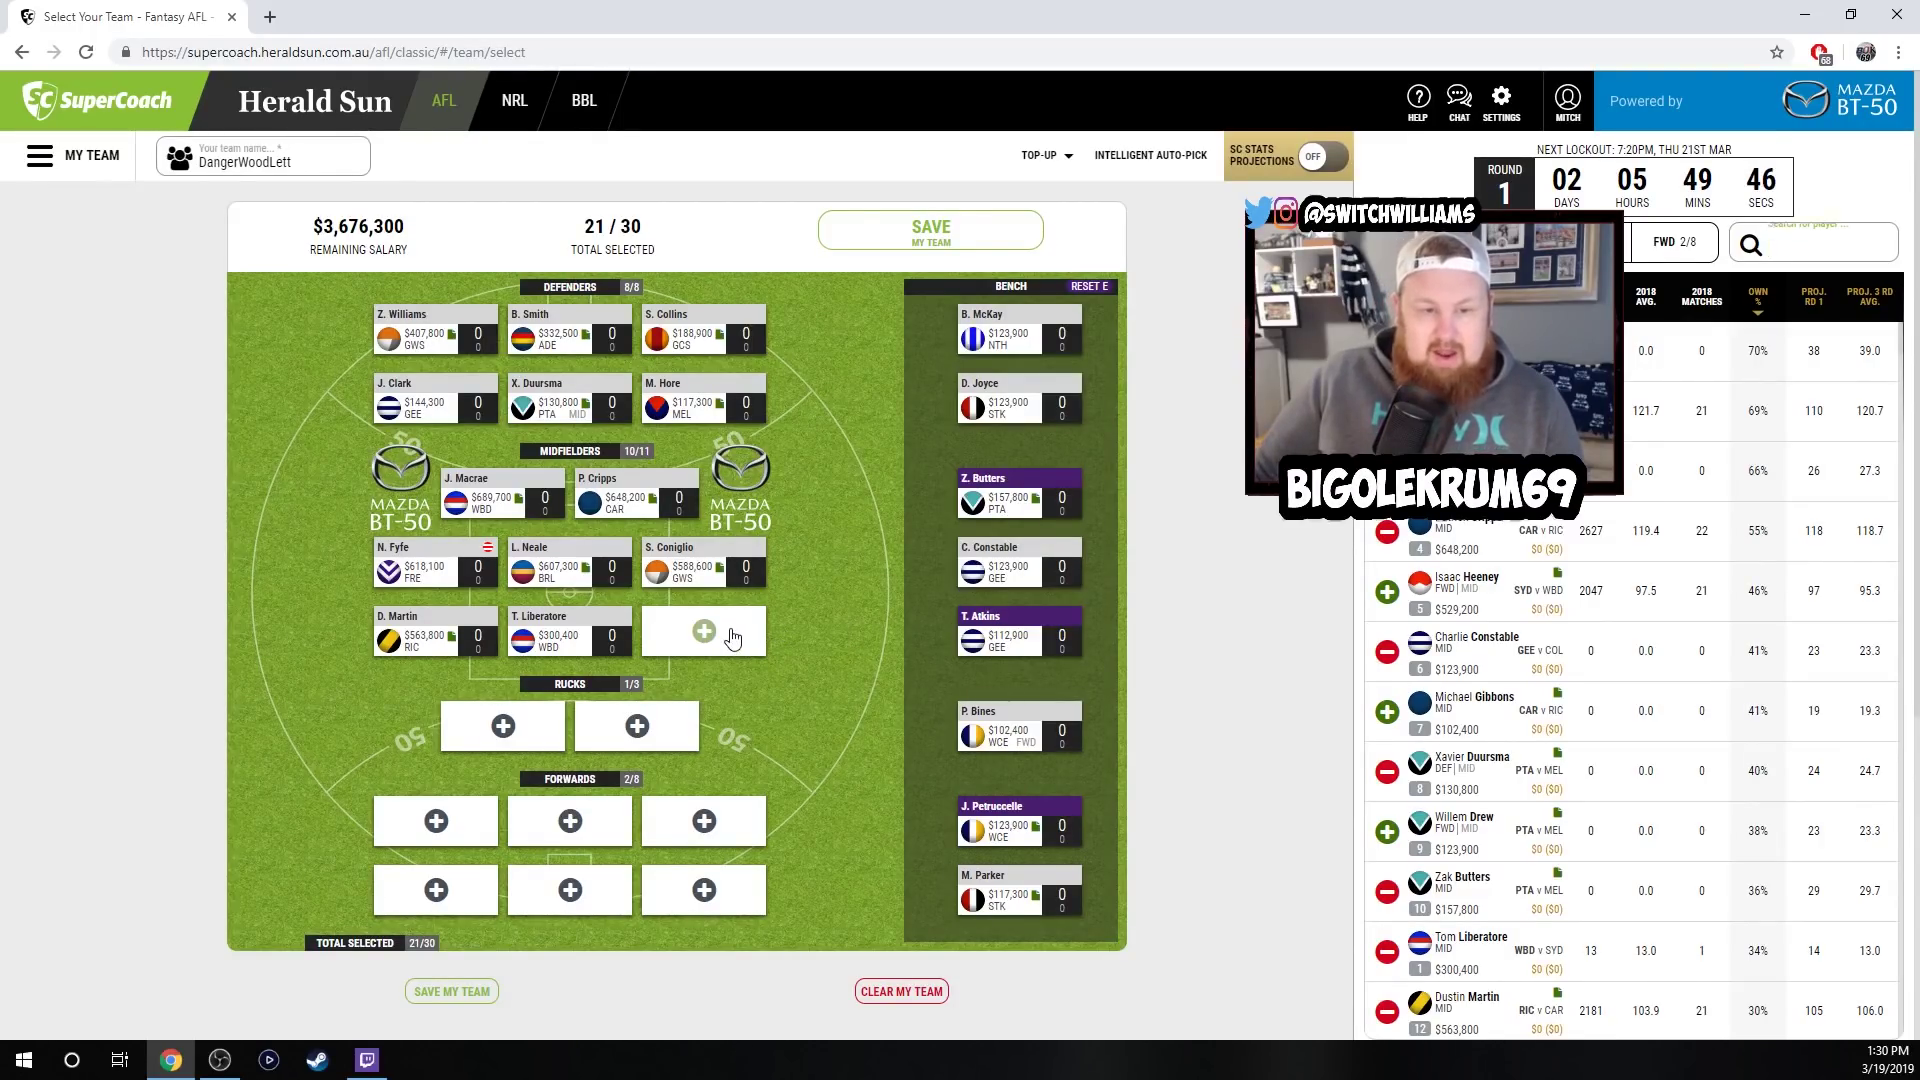
left_click(1793, 251)
type("walsh")
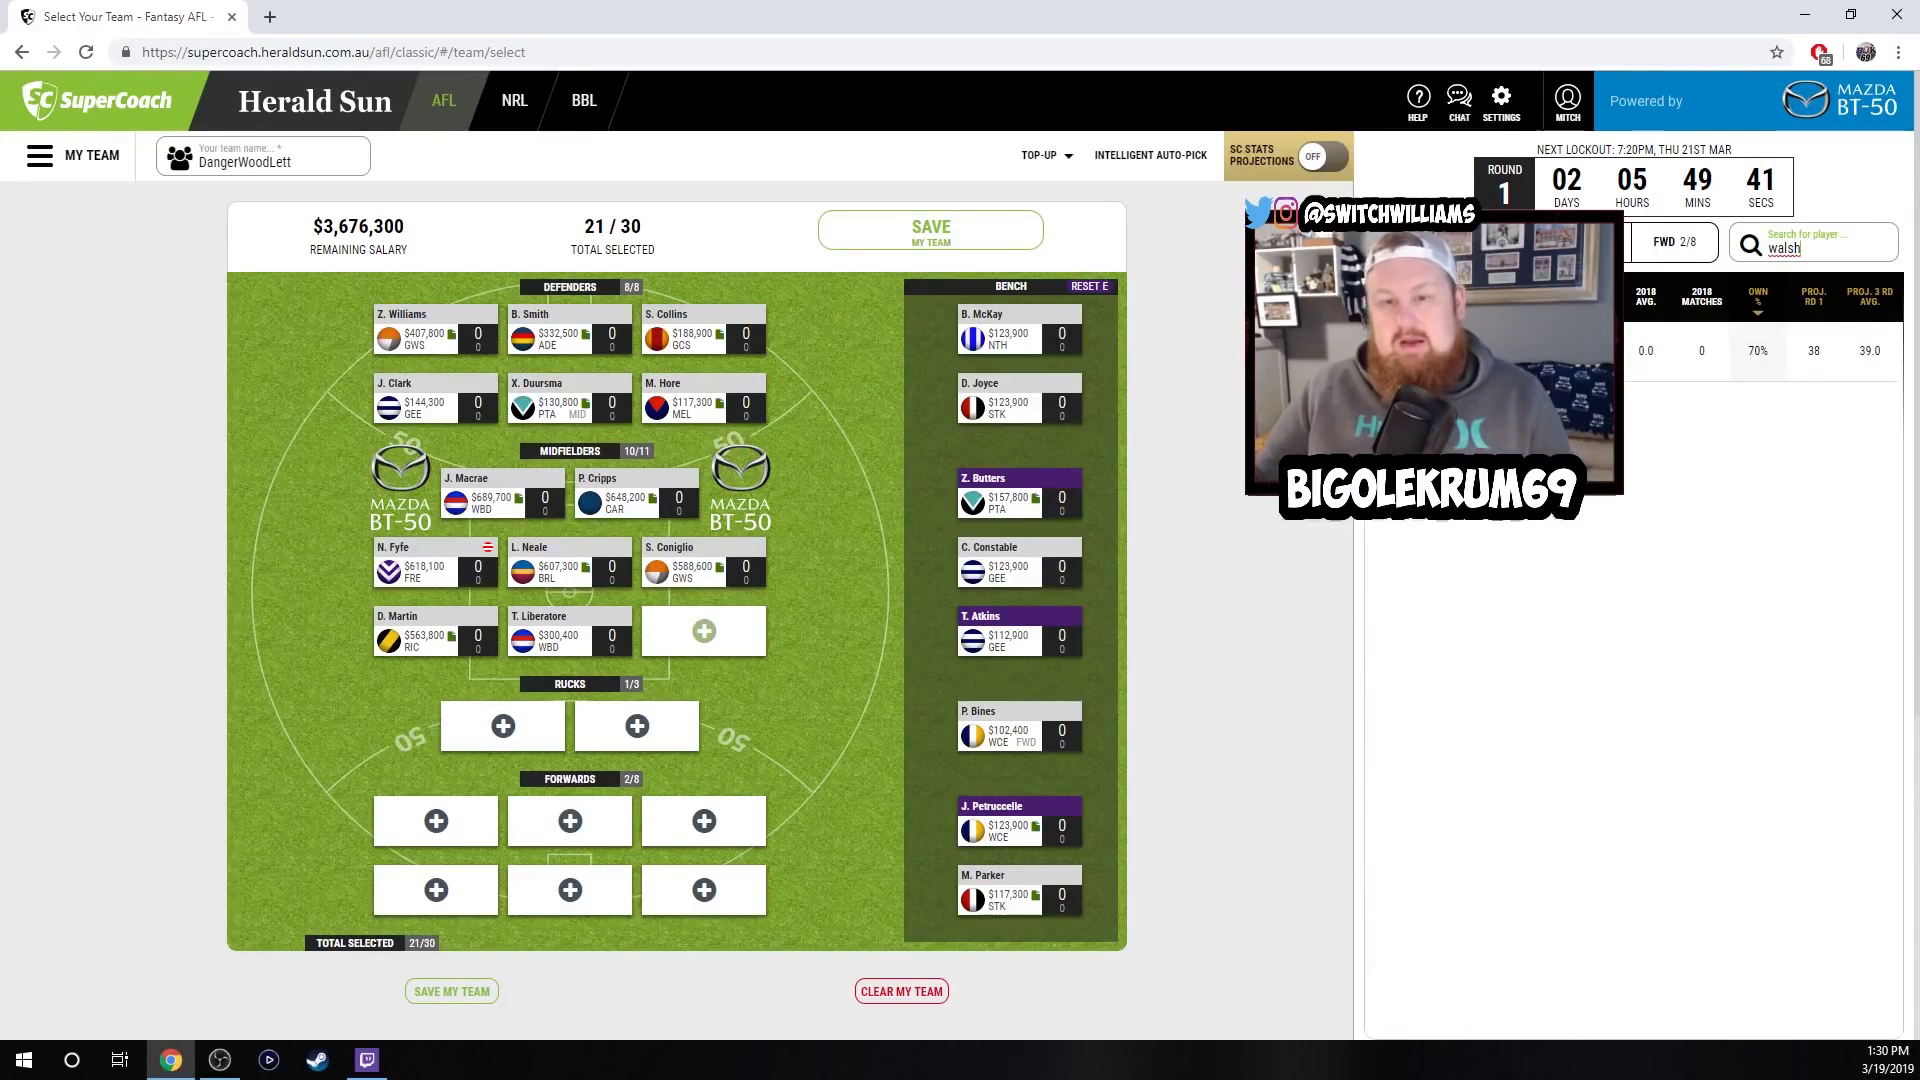
left_click(1390, 350)
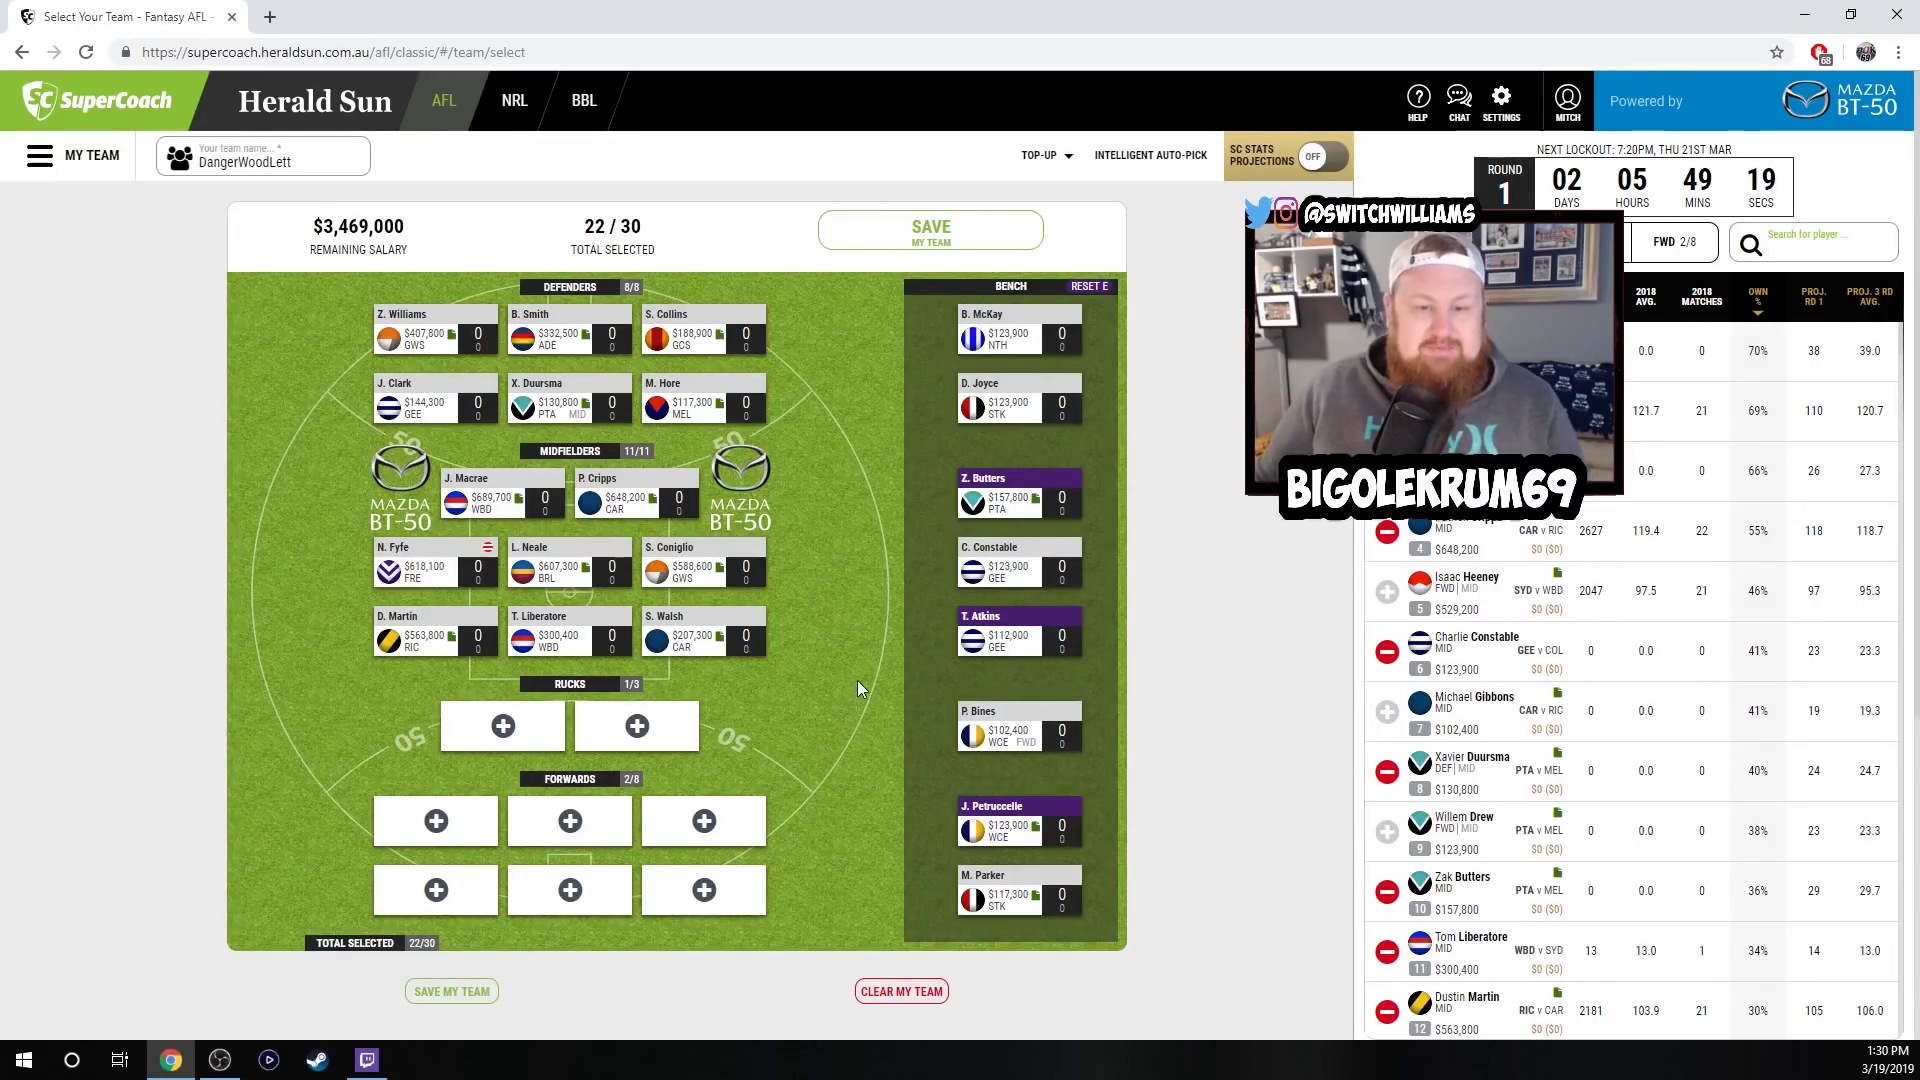
List the rucks, search for "grundy" and add Collingwood's B. Grundy to the first ruck slot.
left_click(503, 726)
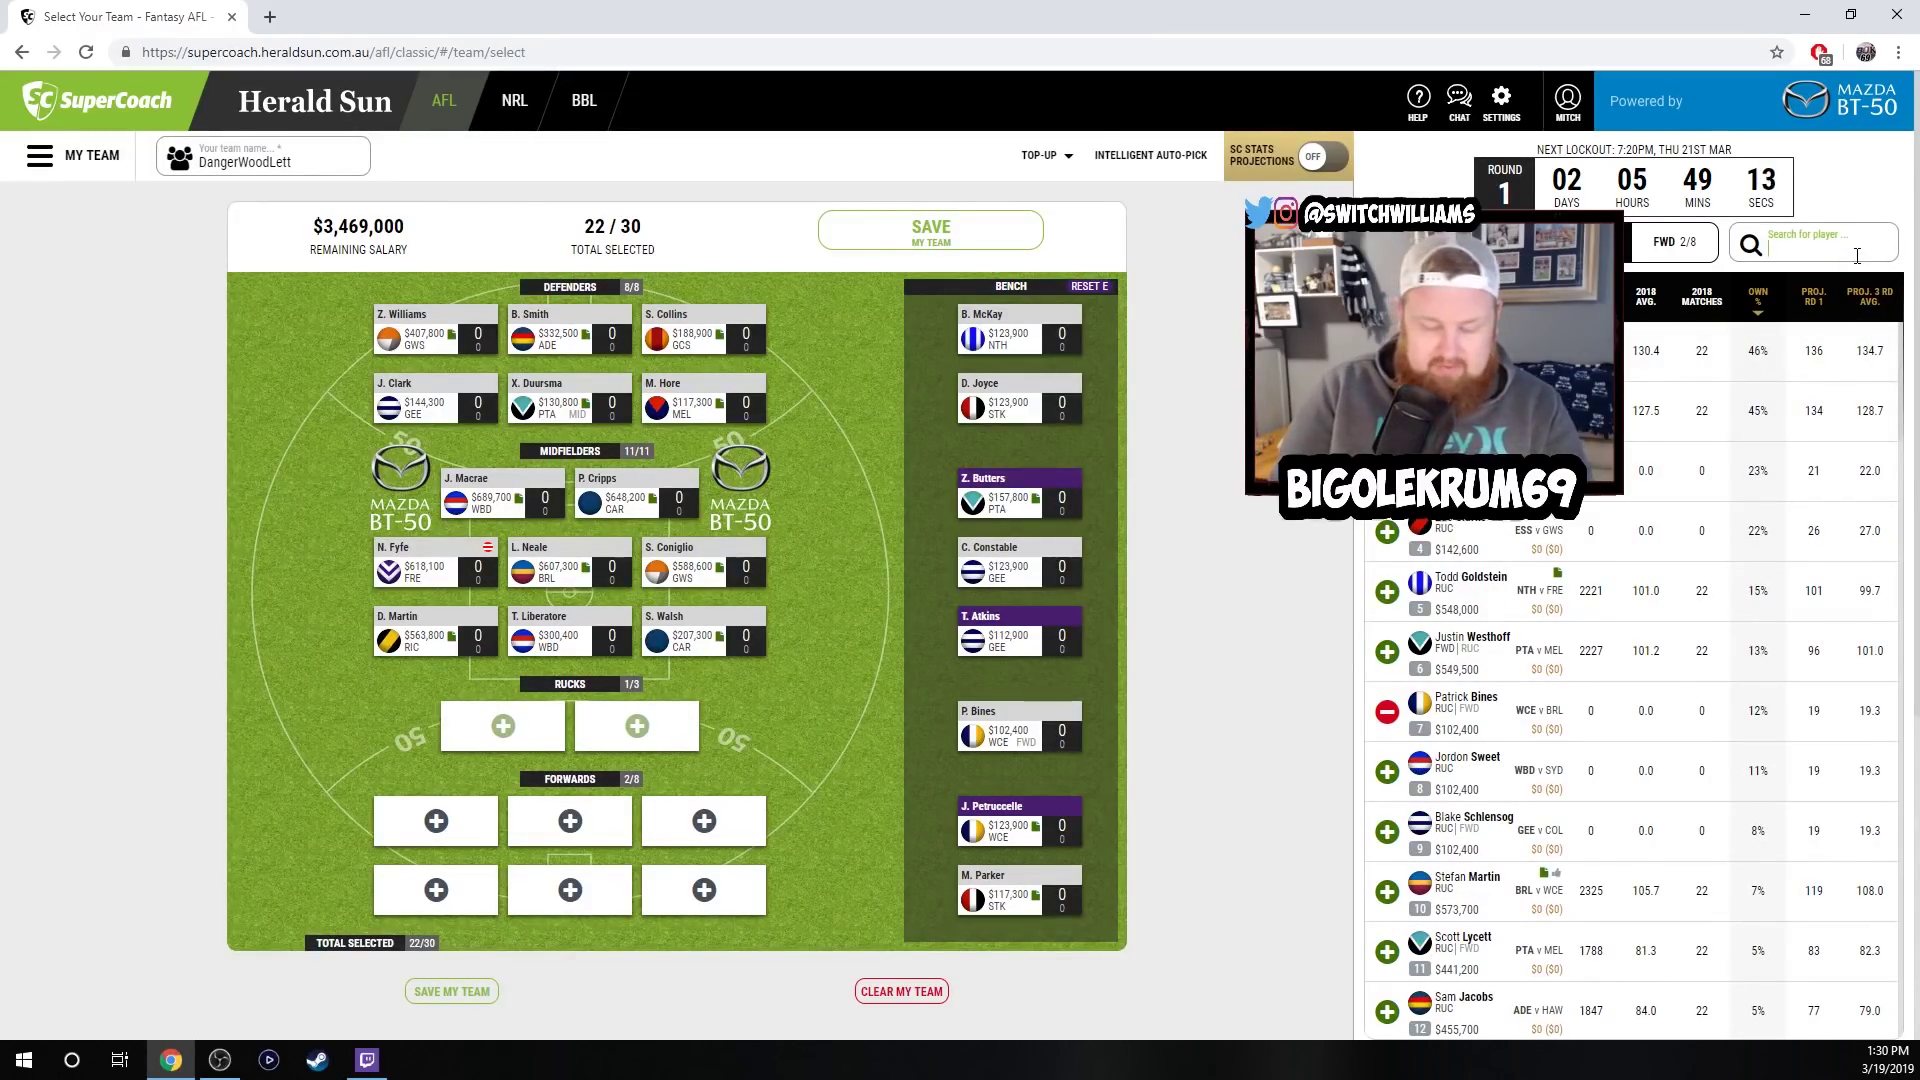
type("grundy")
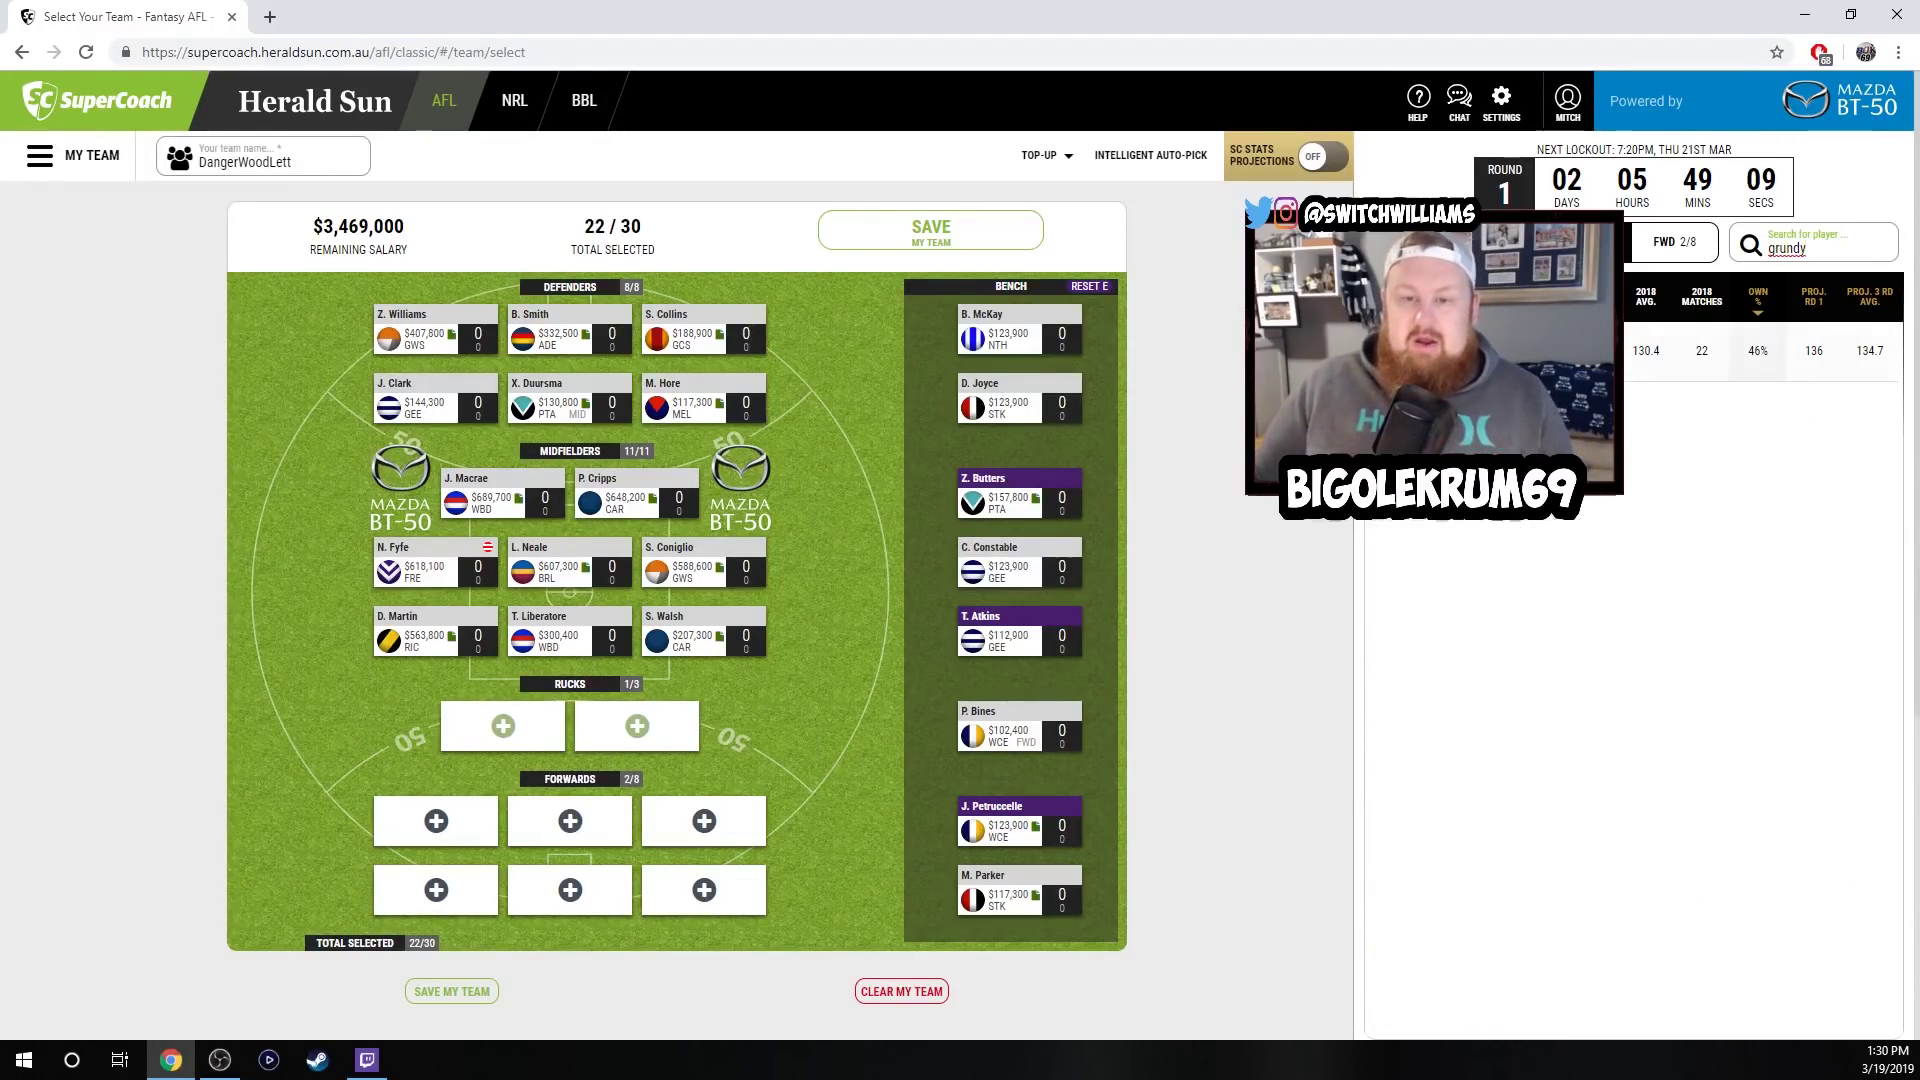
left_click(1712, 350)
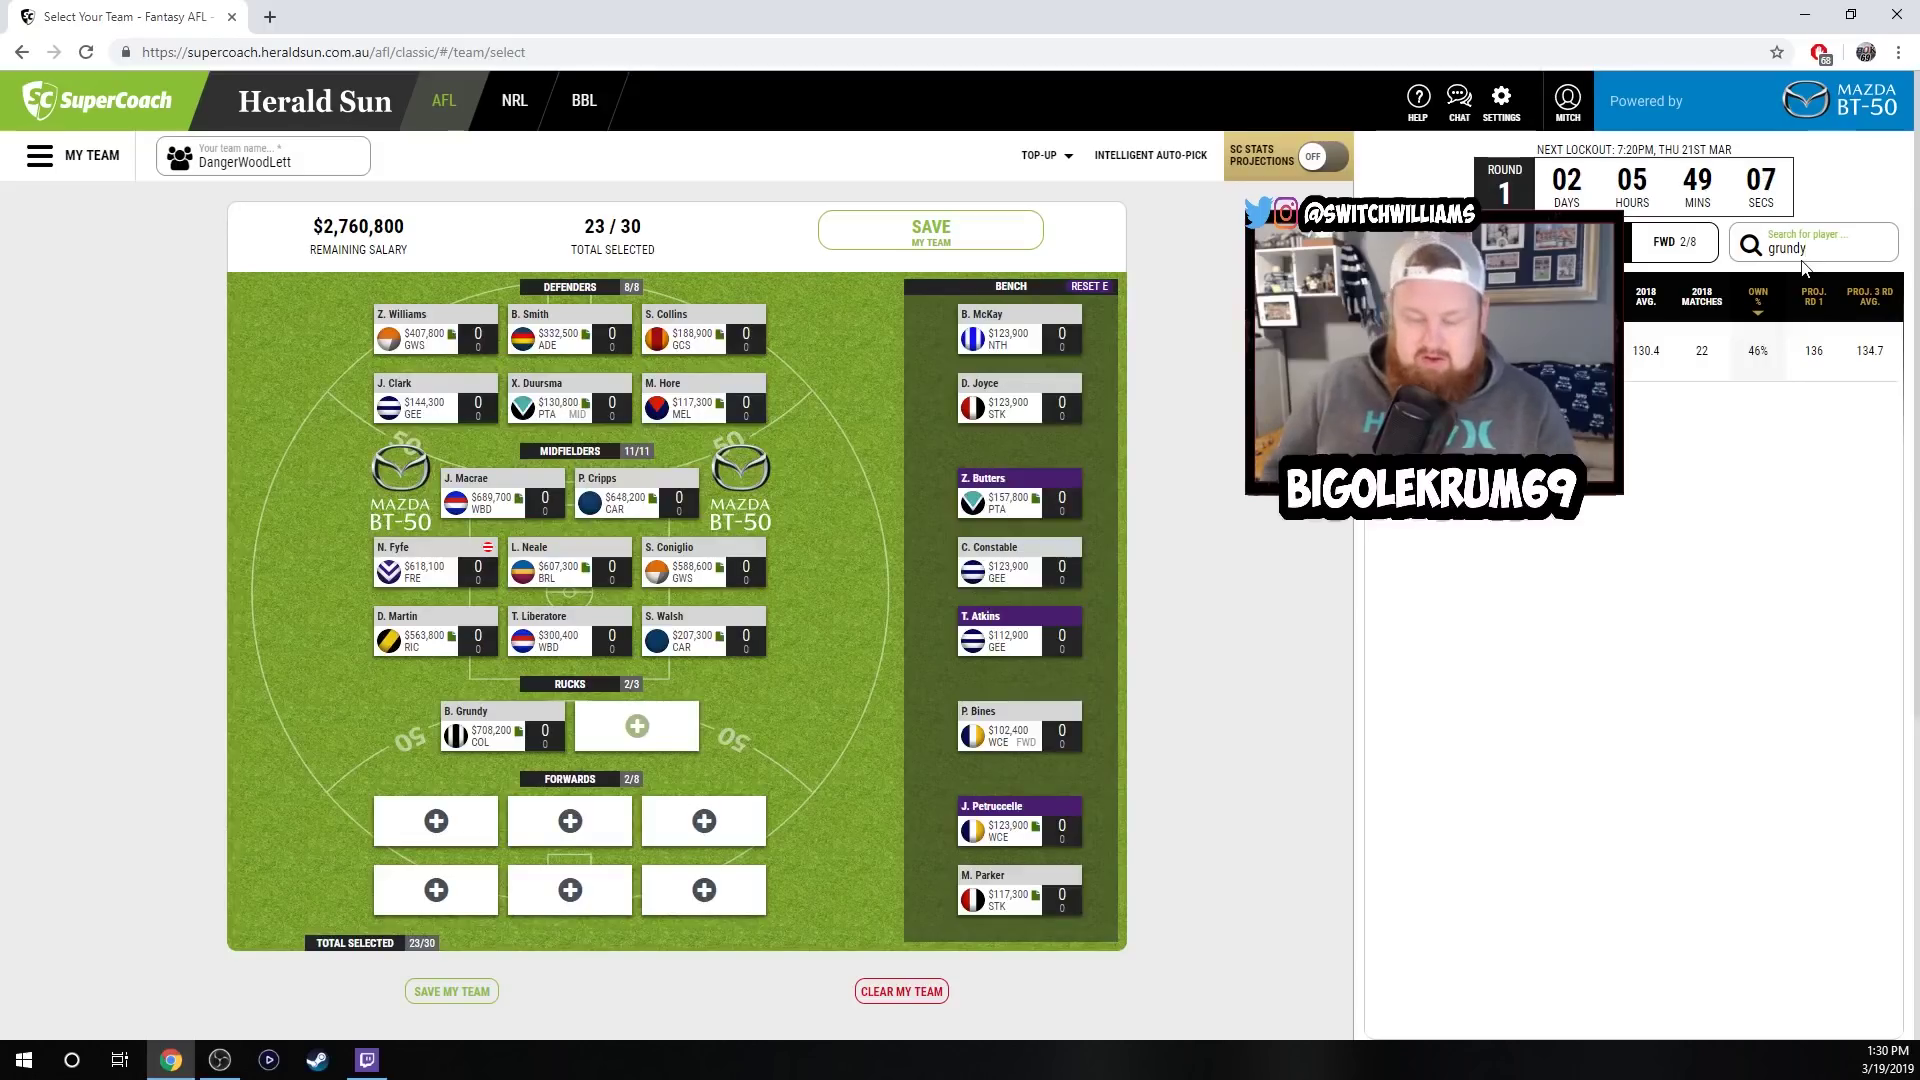
Replace the player search with "gawn" and add Melbourne's M. Gawn to the second ruck slot.
key("BackSpace")
key("BackSpace")
key("BackSpace")
key("BackSpace")
key("BackSpace")
key("BackSpace")
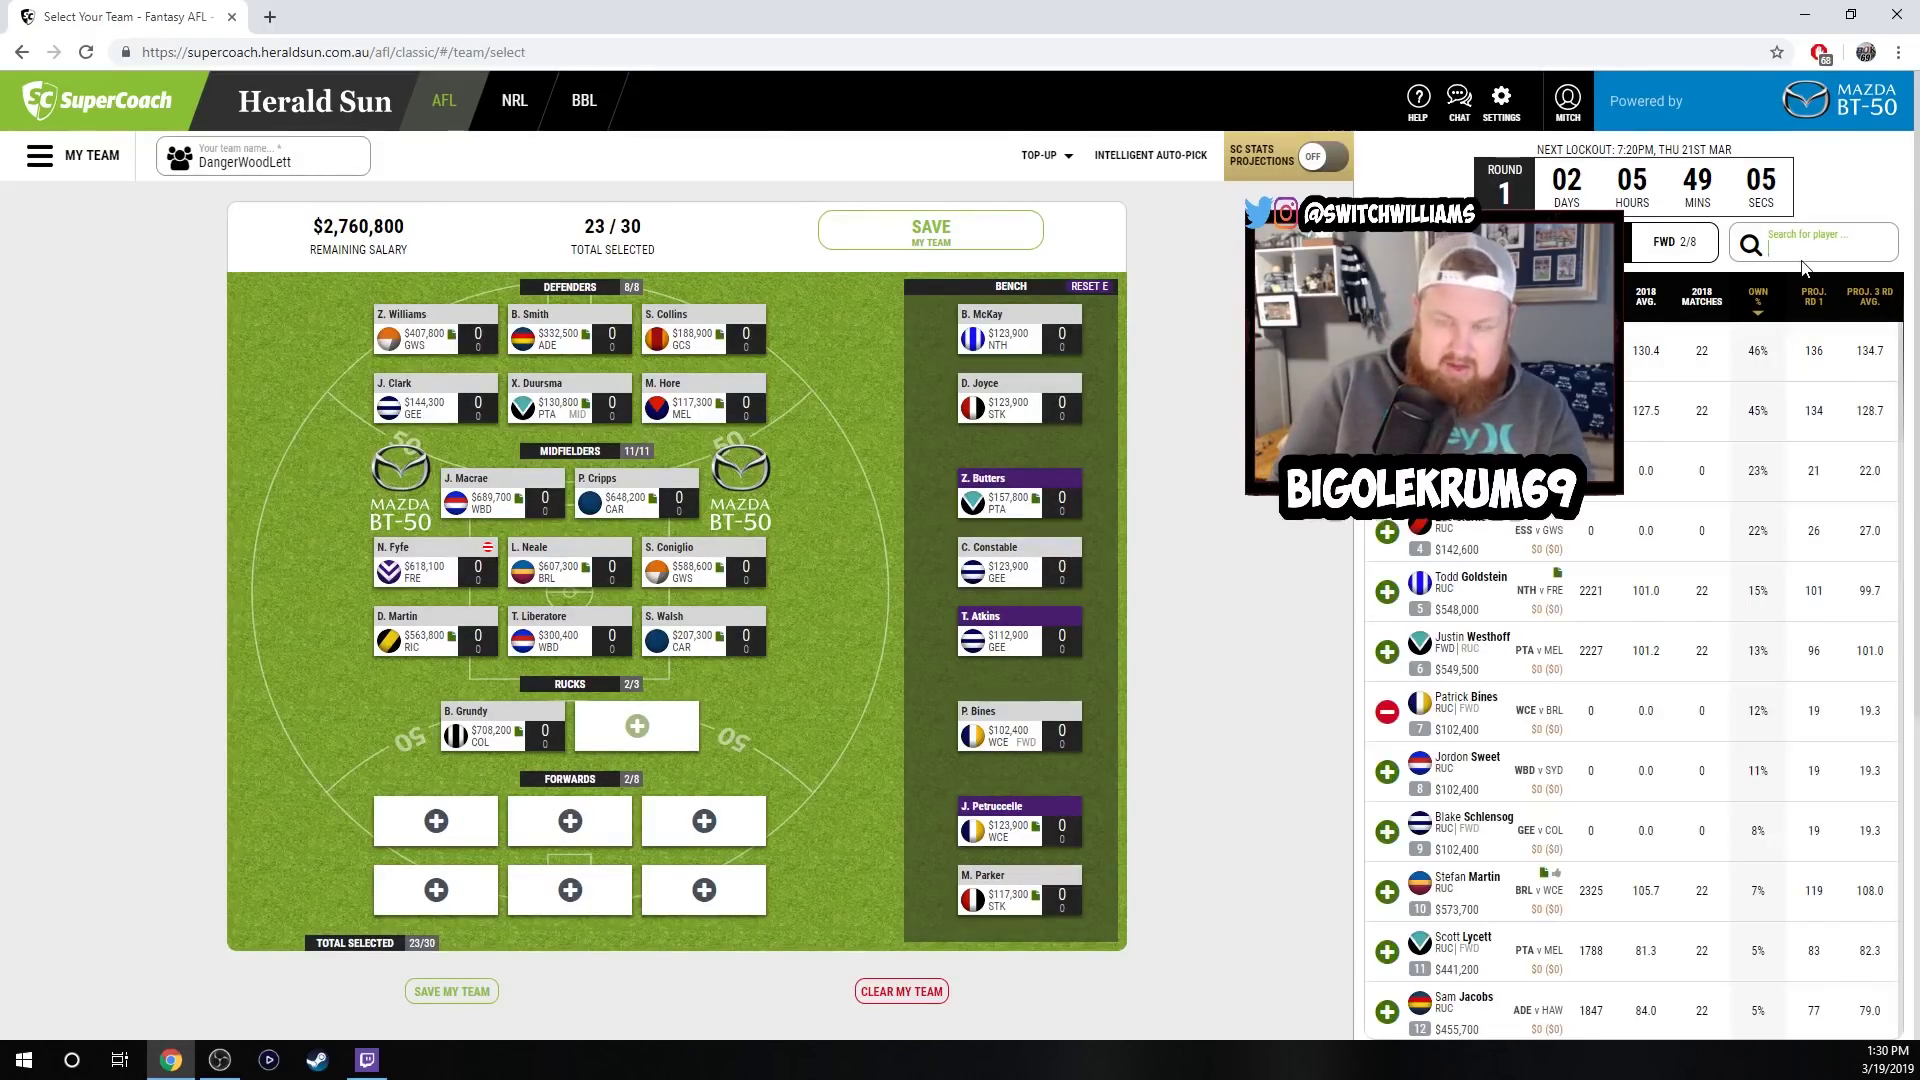
type("gawn")
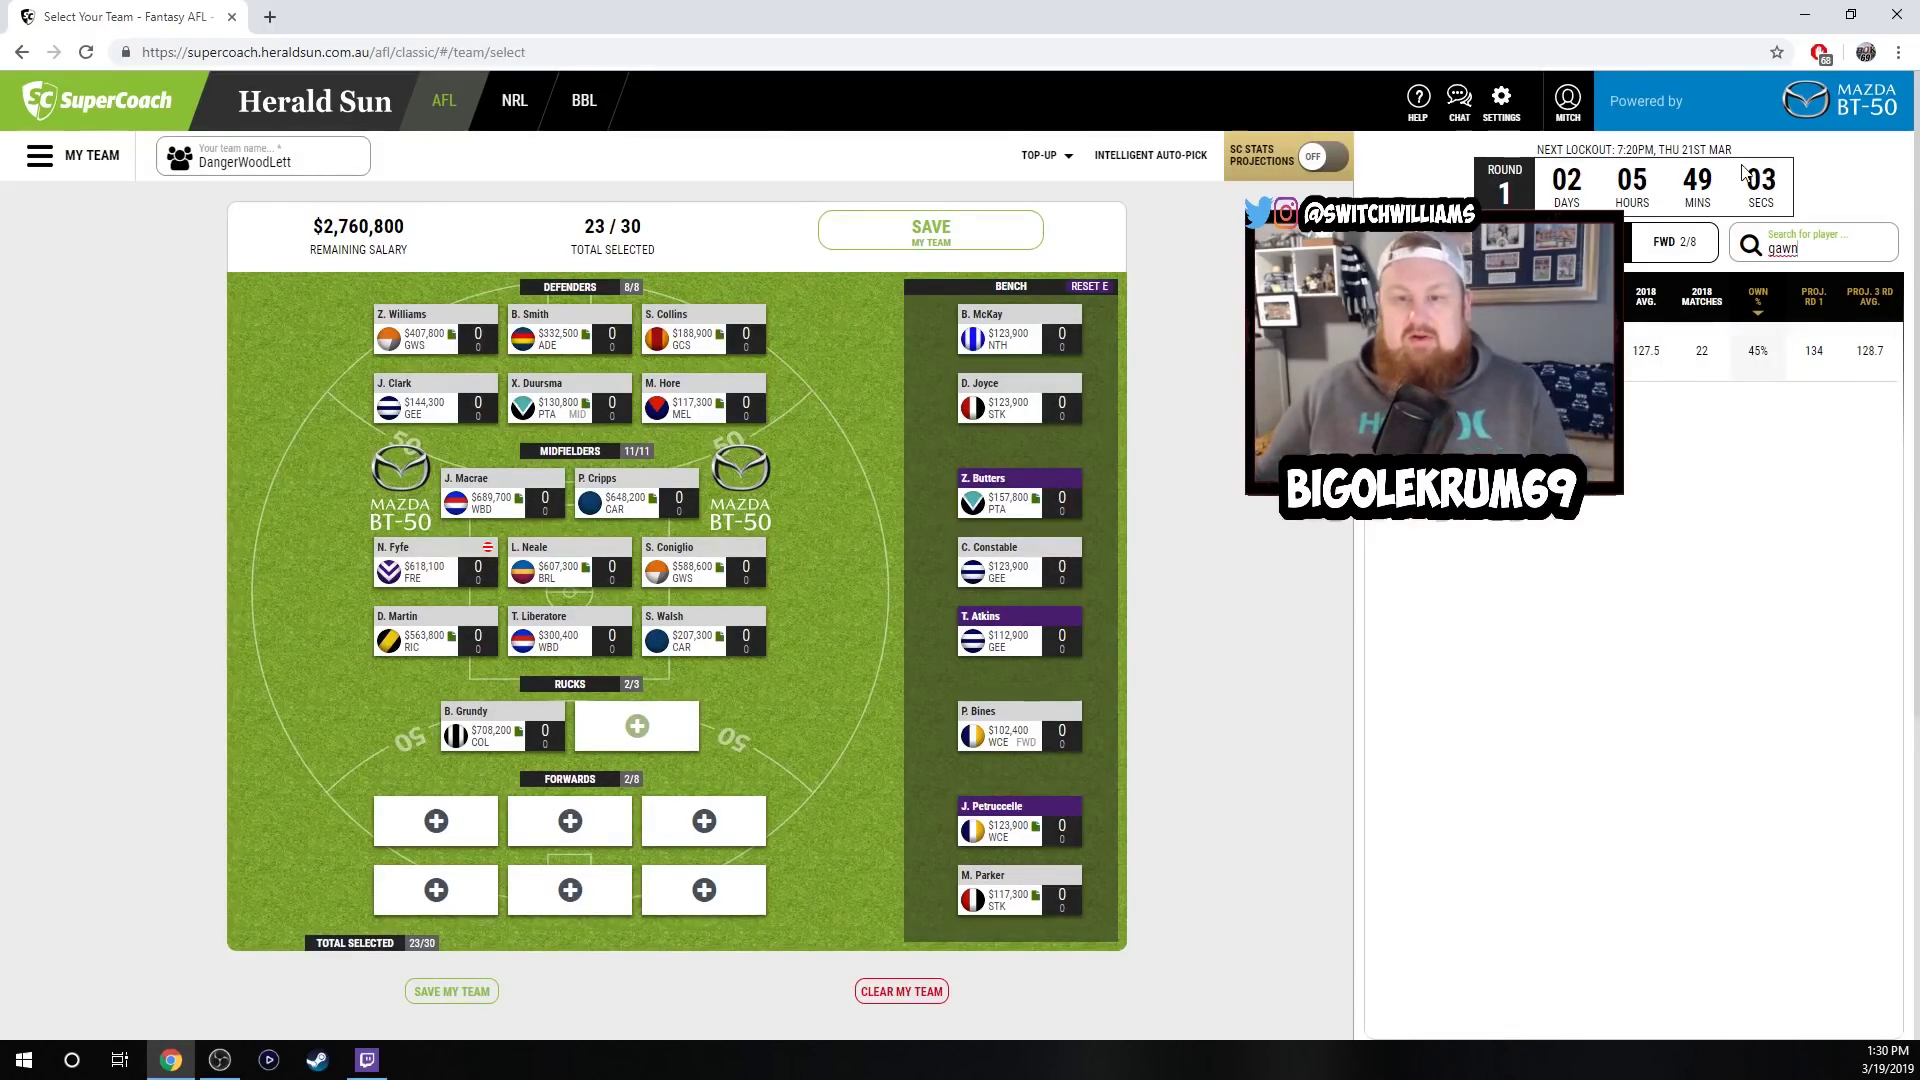
left_click(1499, 350)
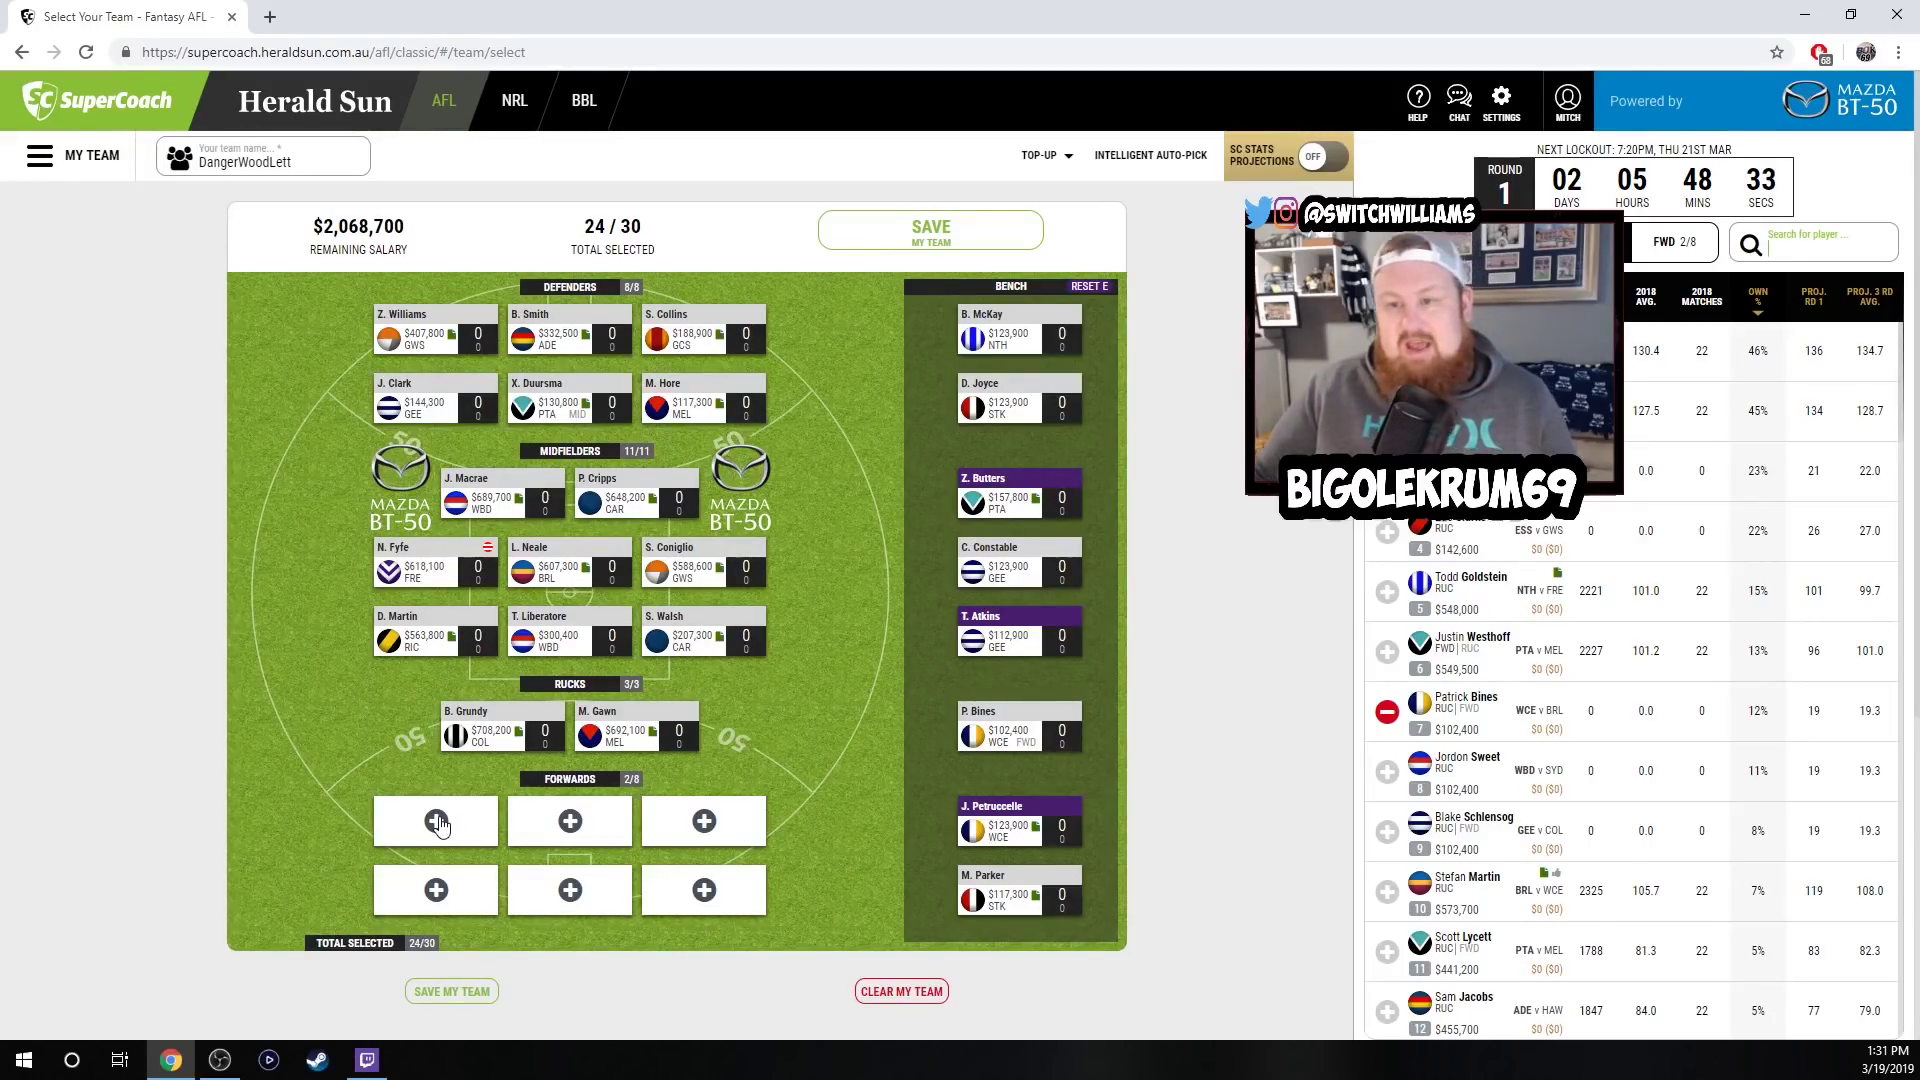
left_click(1797, 246)
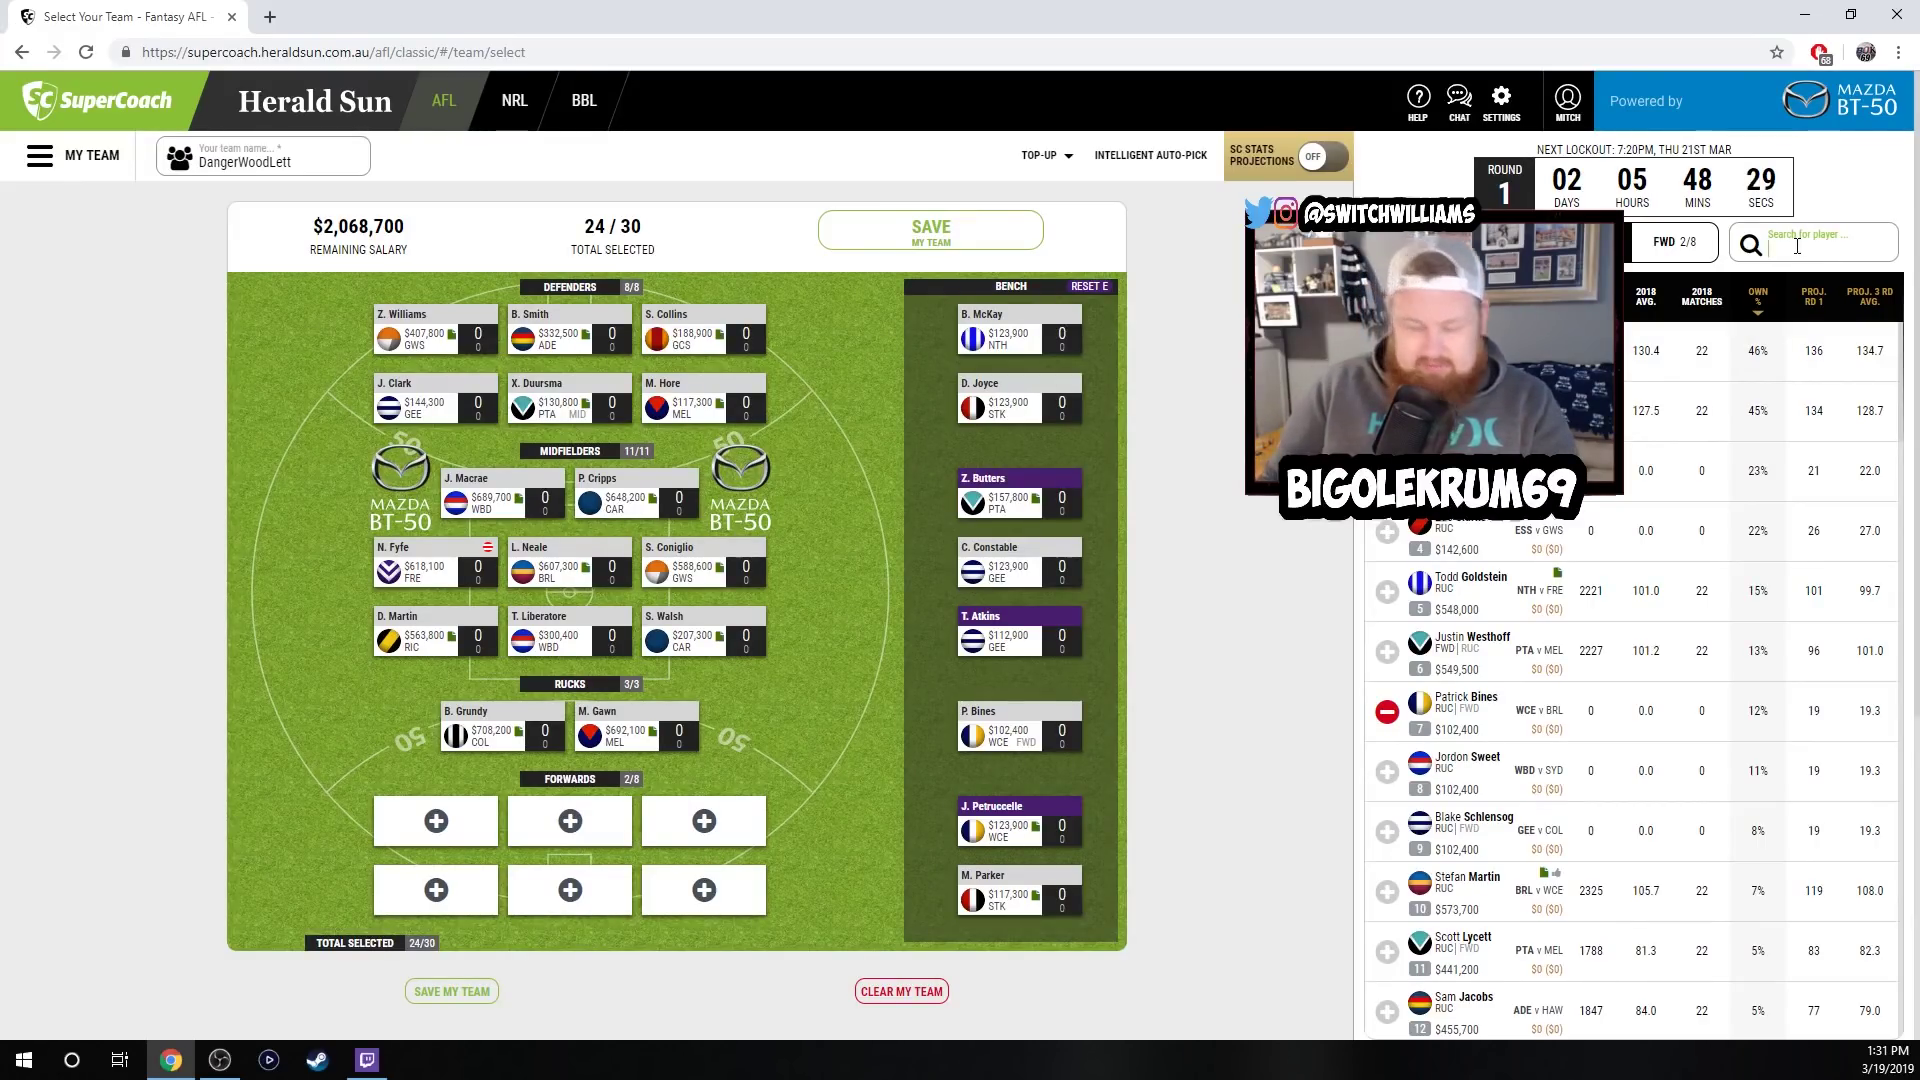
type("danger")
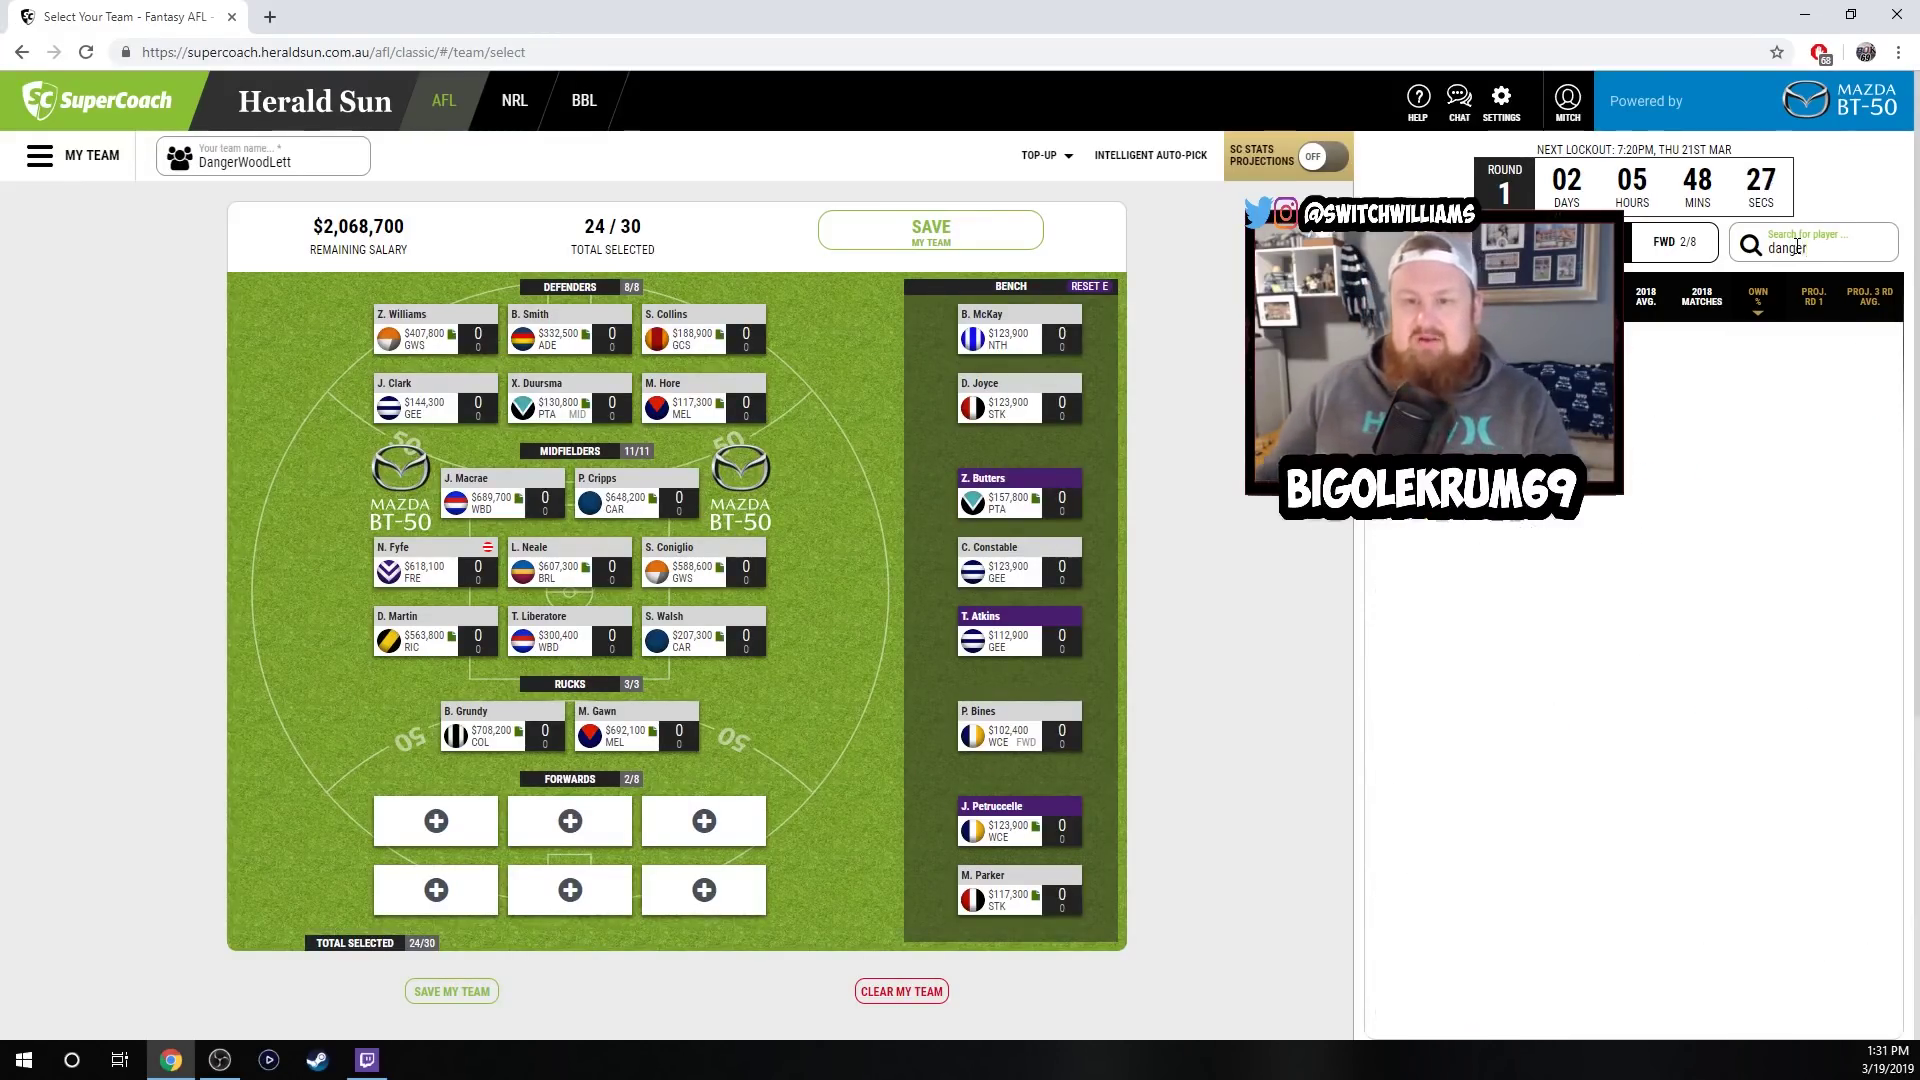
key("BackSpace")
key("BackSpace")
key("BackSpace")
key("BackSpace")
key("BackSpace")
key("BackSpace")
Filter the player list to forwards, search for "danger" and add Geelong's P. Dangerfield to the first forward slot.
left_click(1673, 242)
left_click(1805, 247)
type("dan")
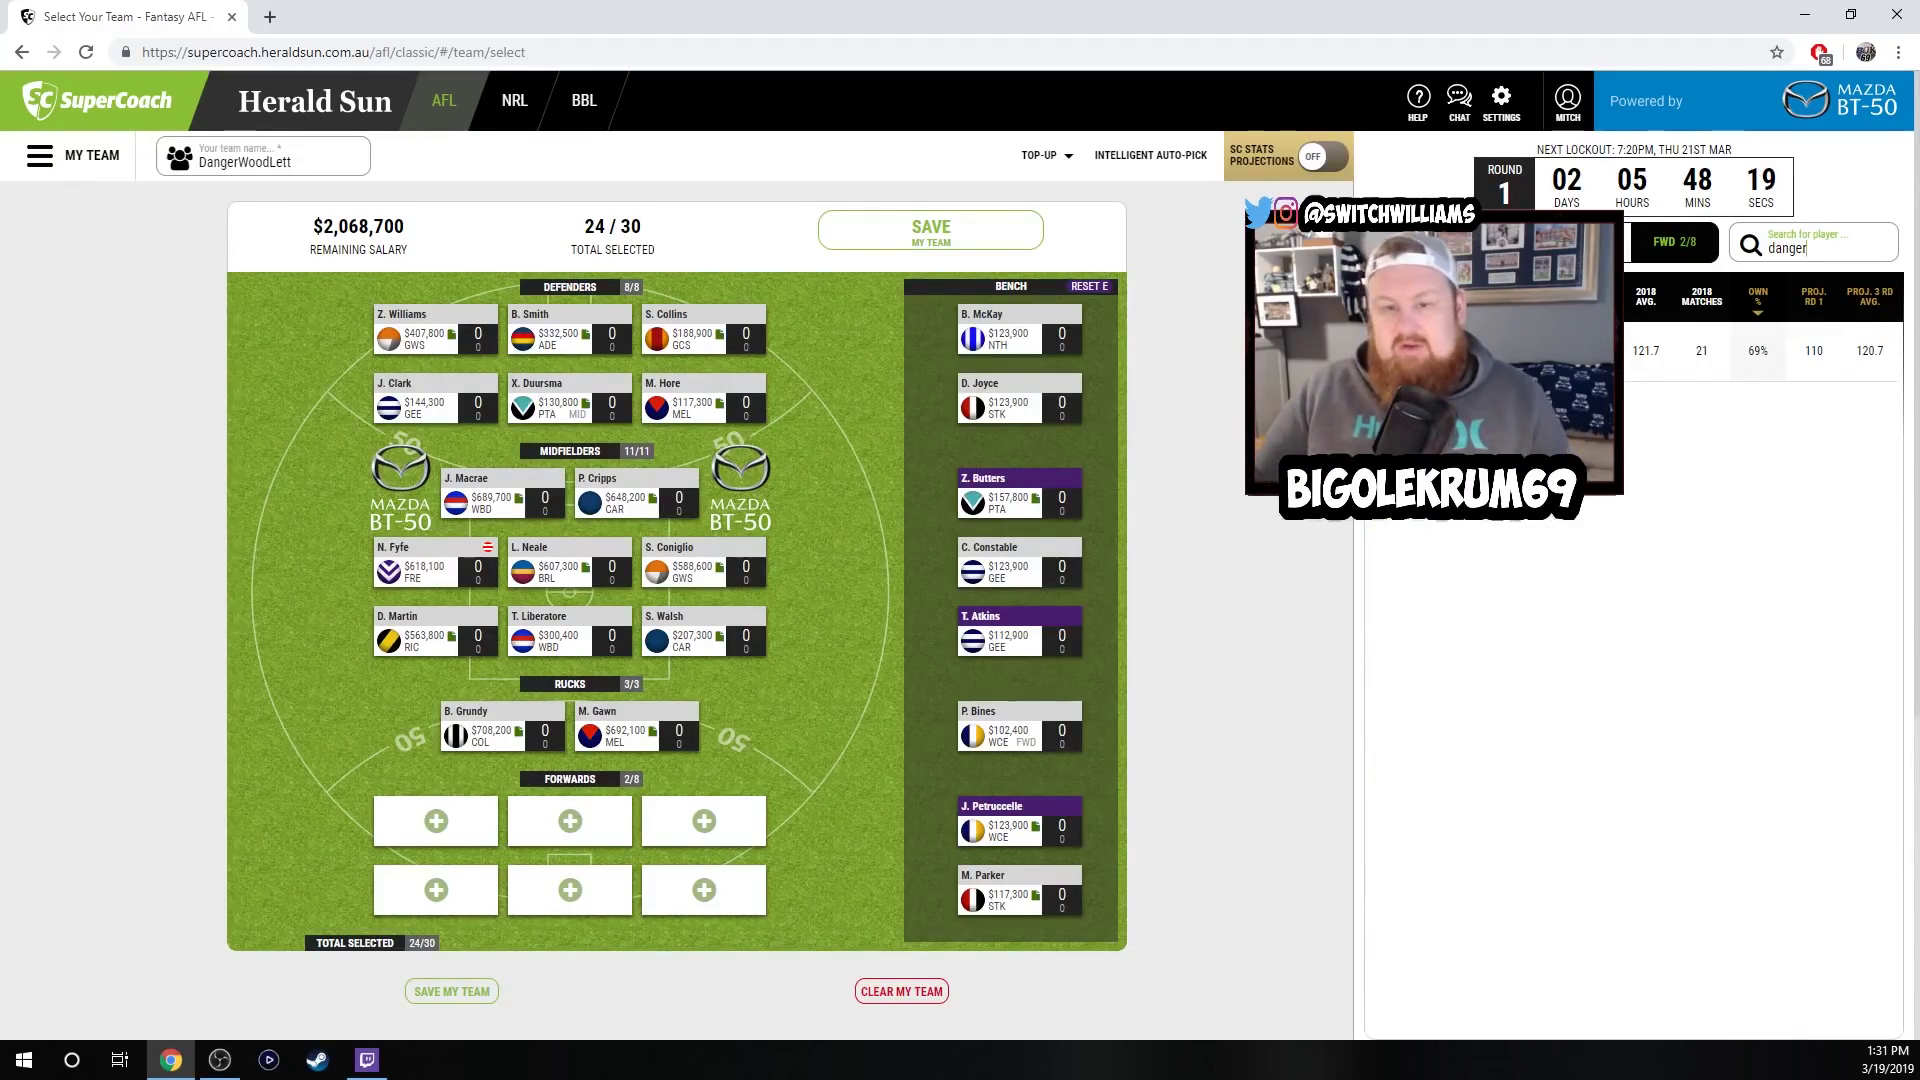
left_click(1759, 350)
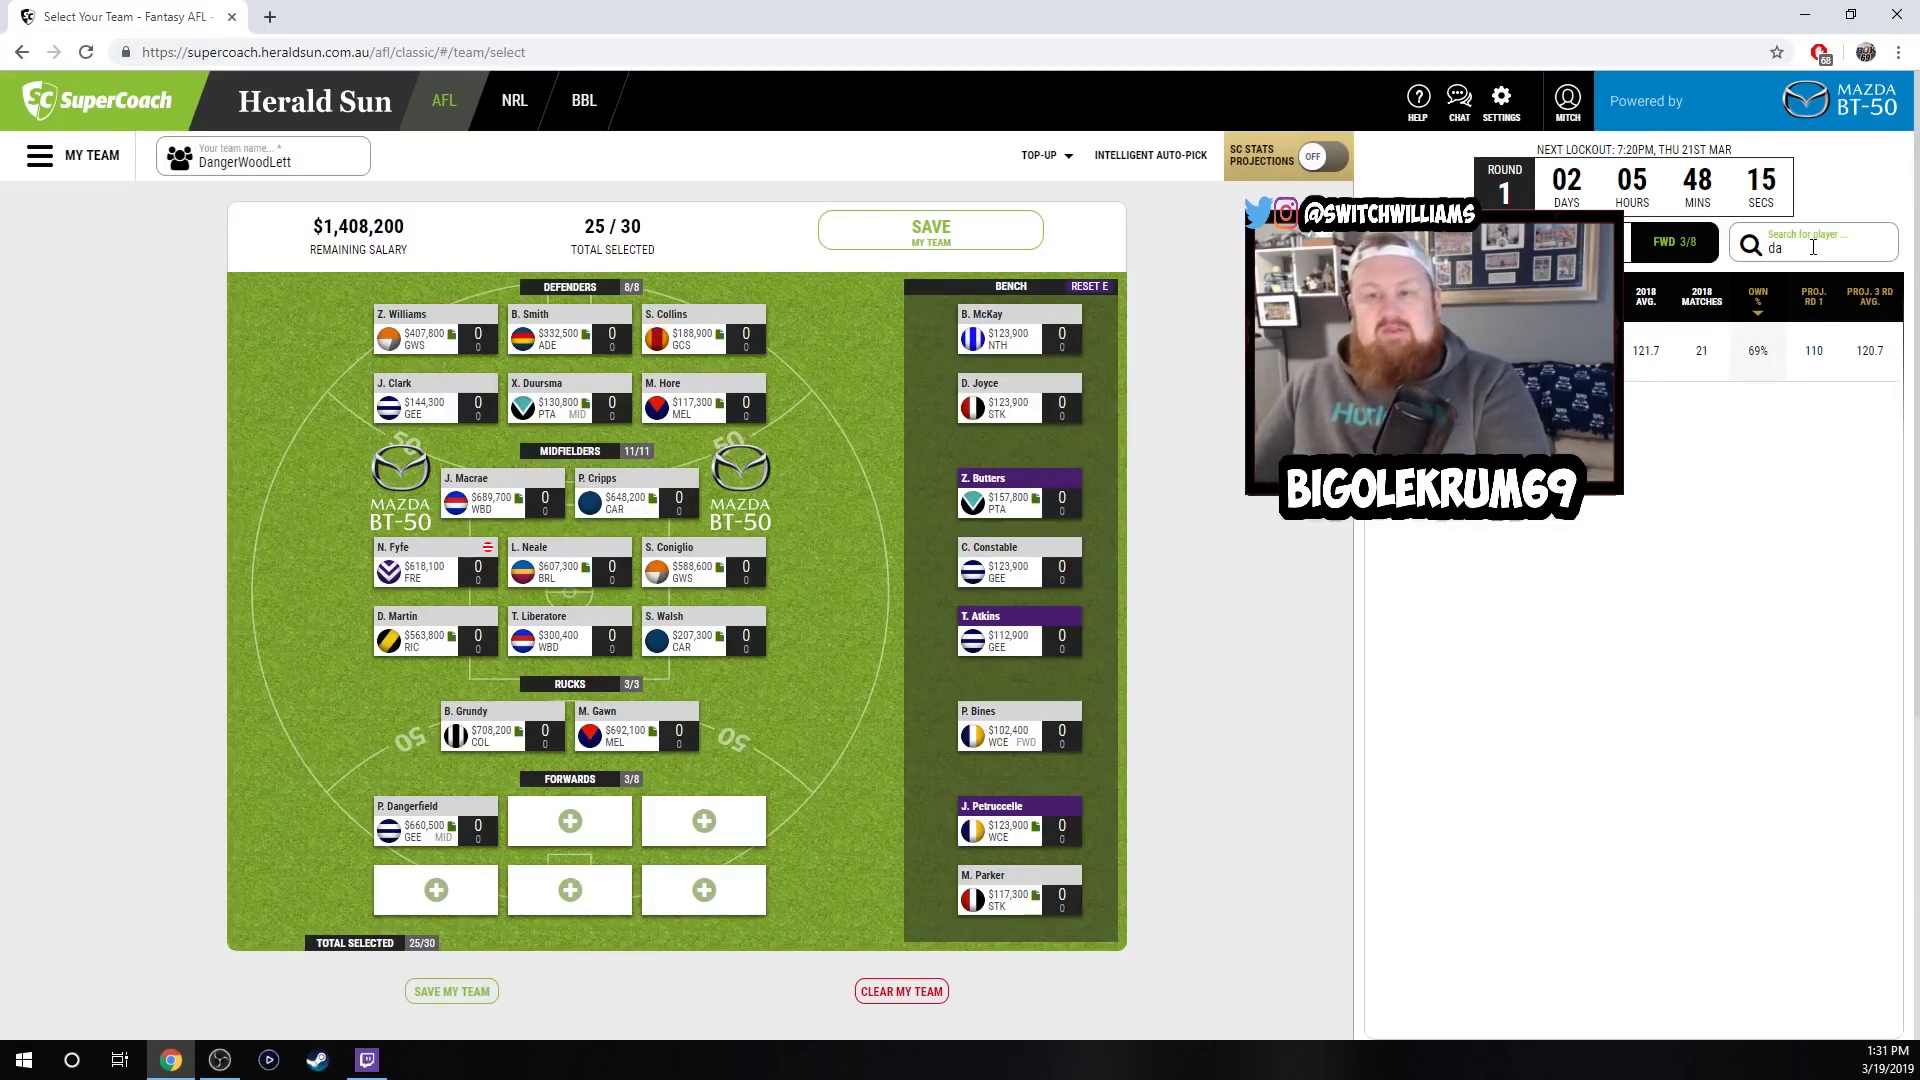
Search the forwards for "heen" and add Sydney's I. Heeney to the second forward slot.
key("BackSpace")
key("BackSpace")
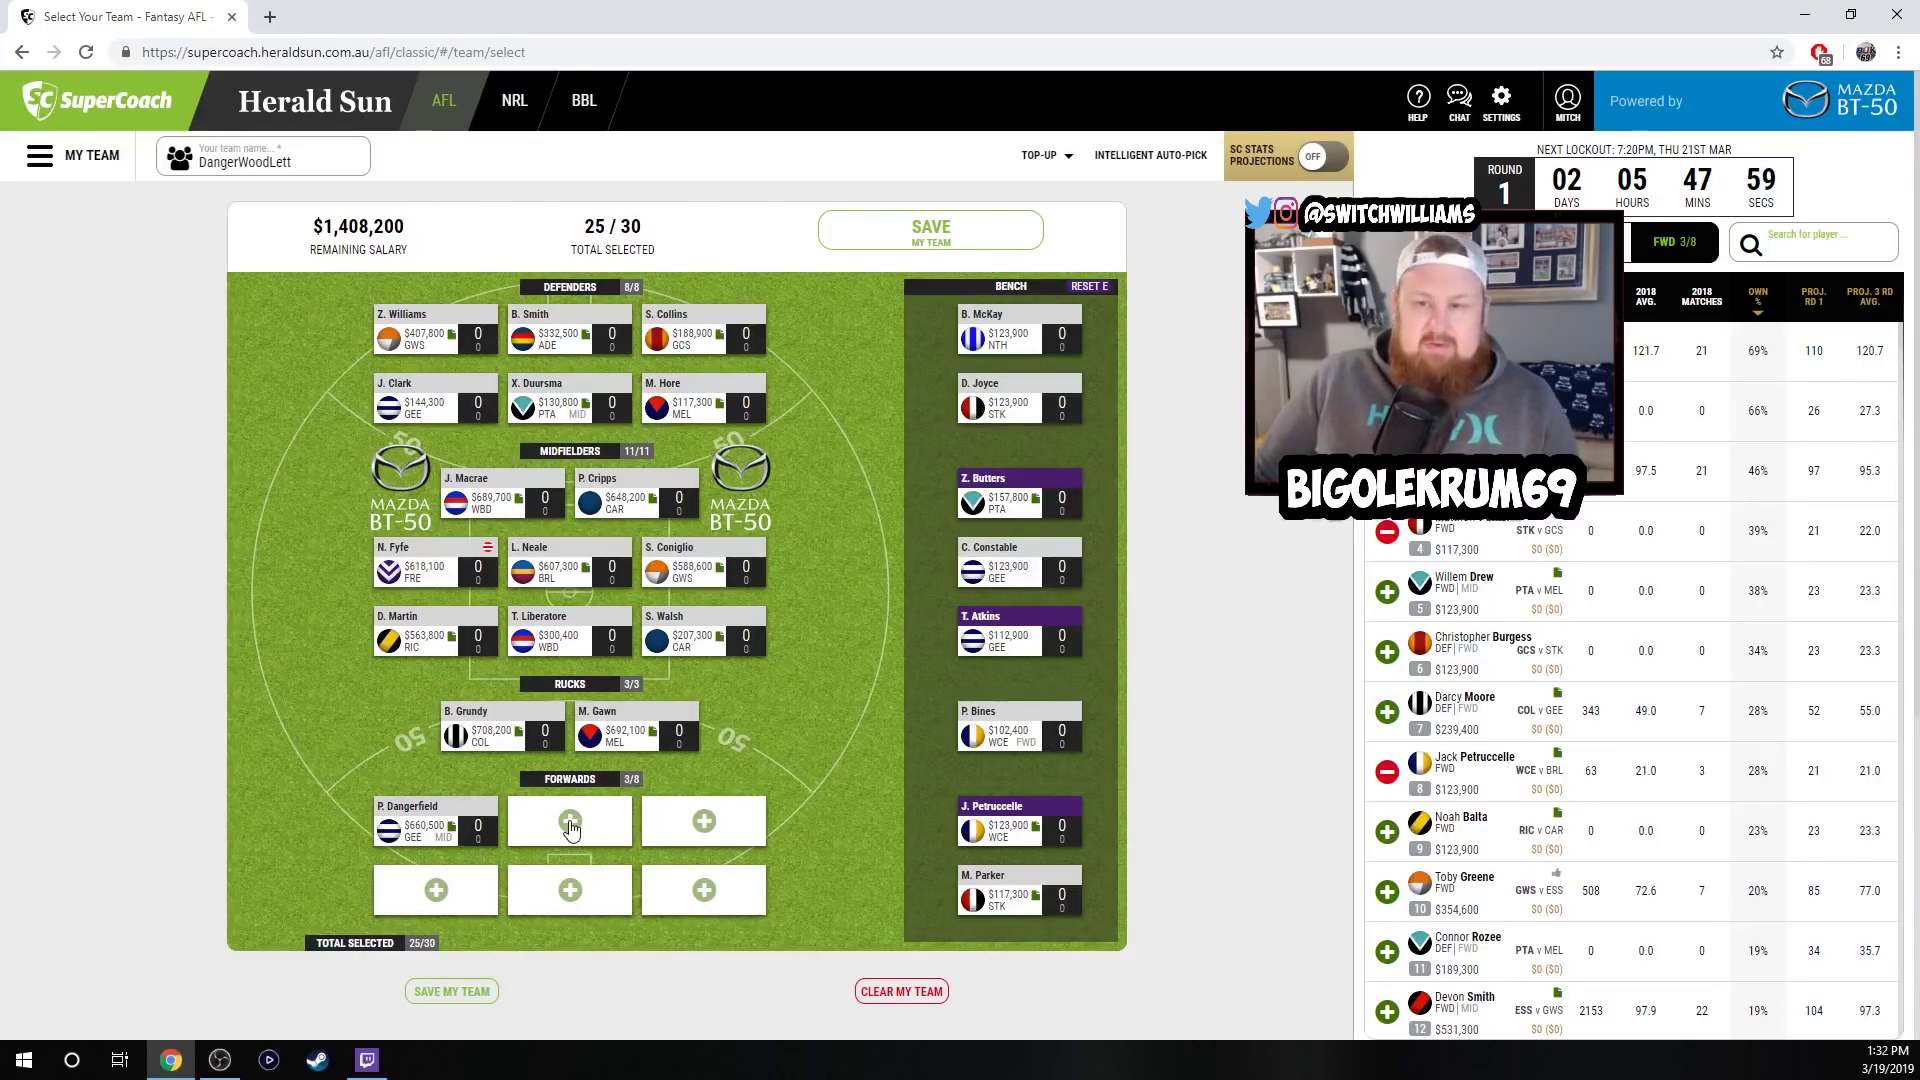
left_click(1796, 251)
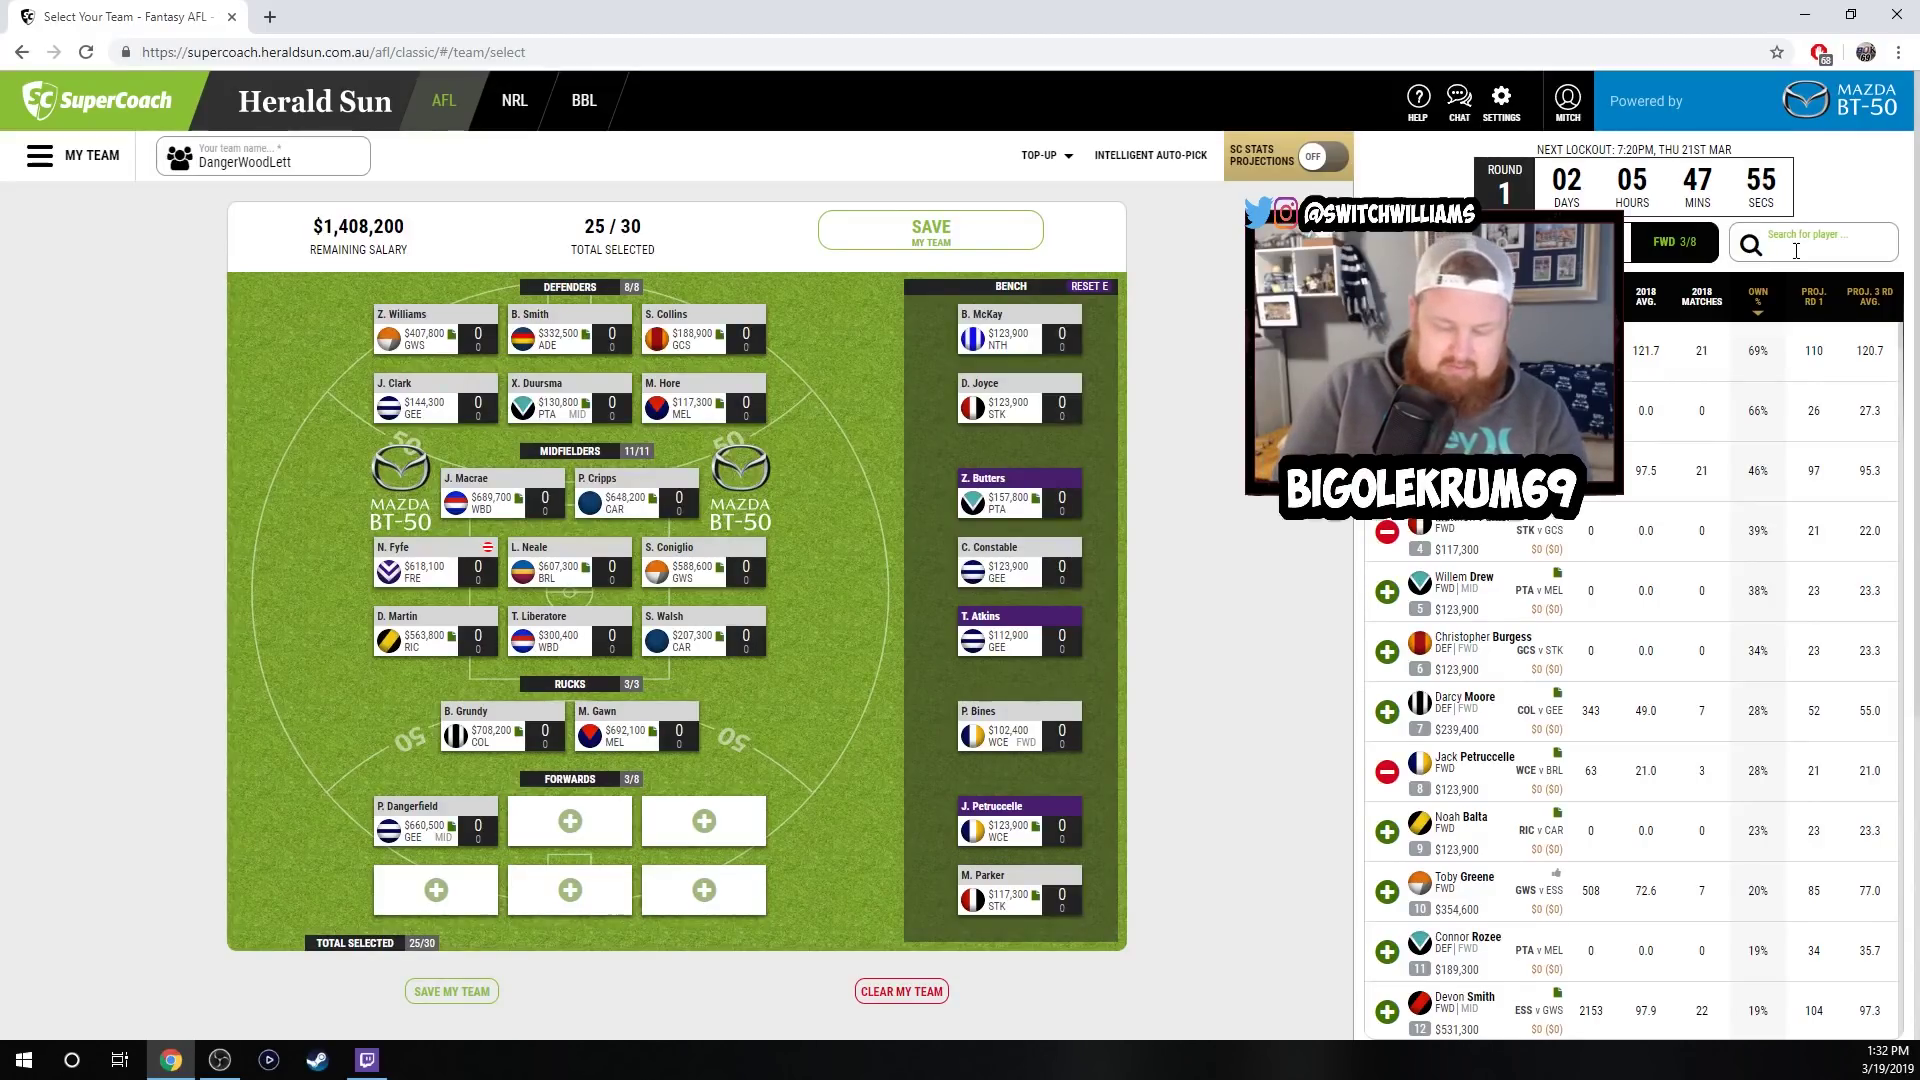
type("heen")
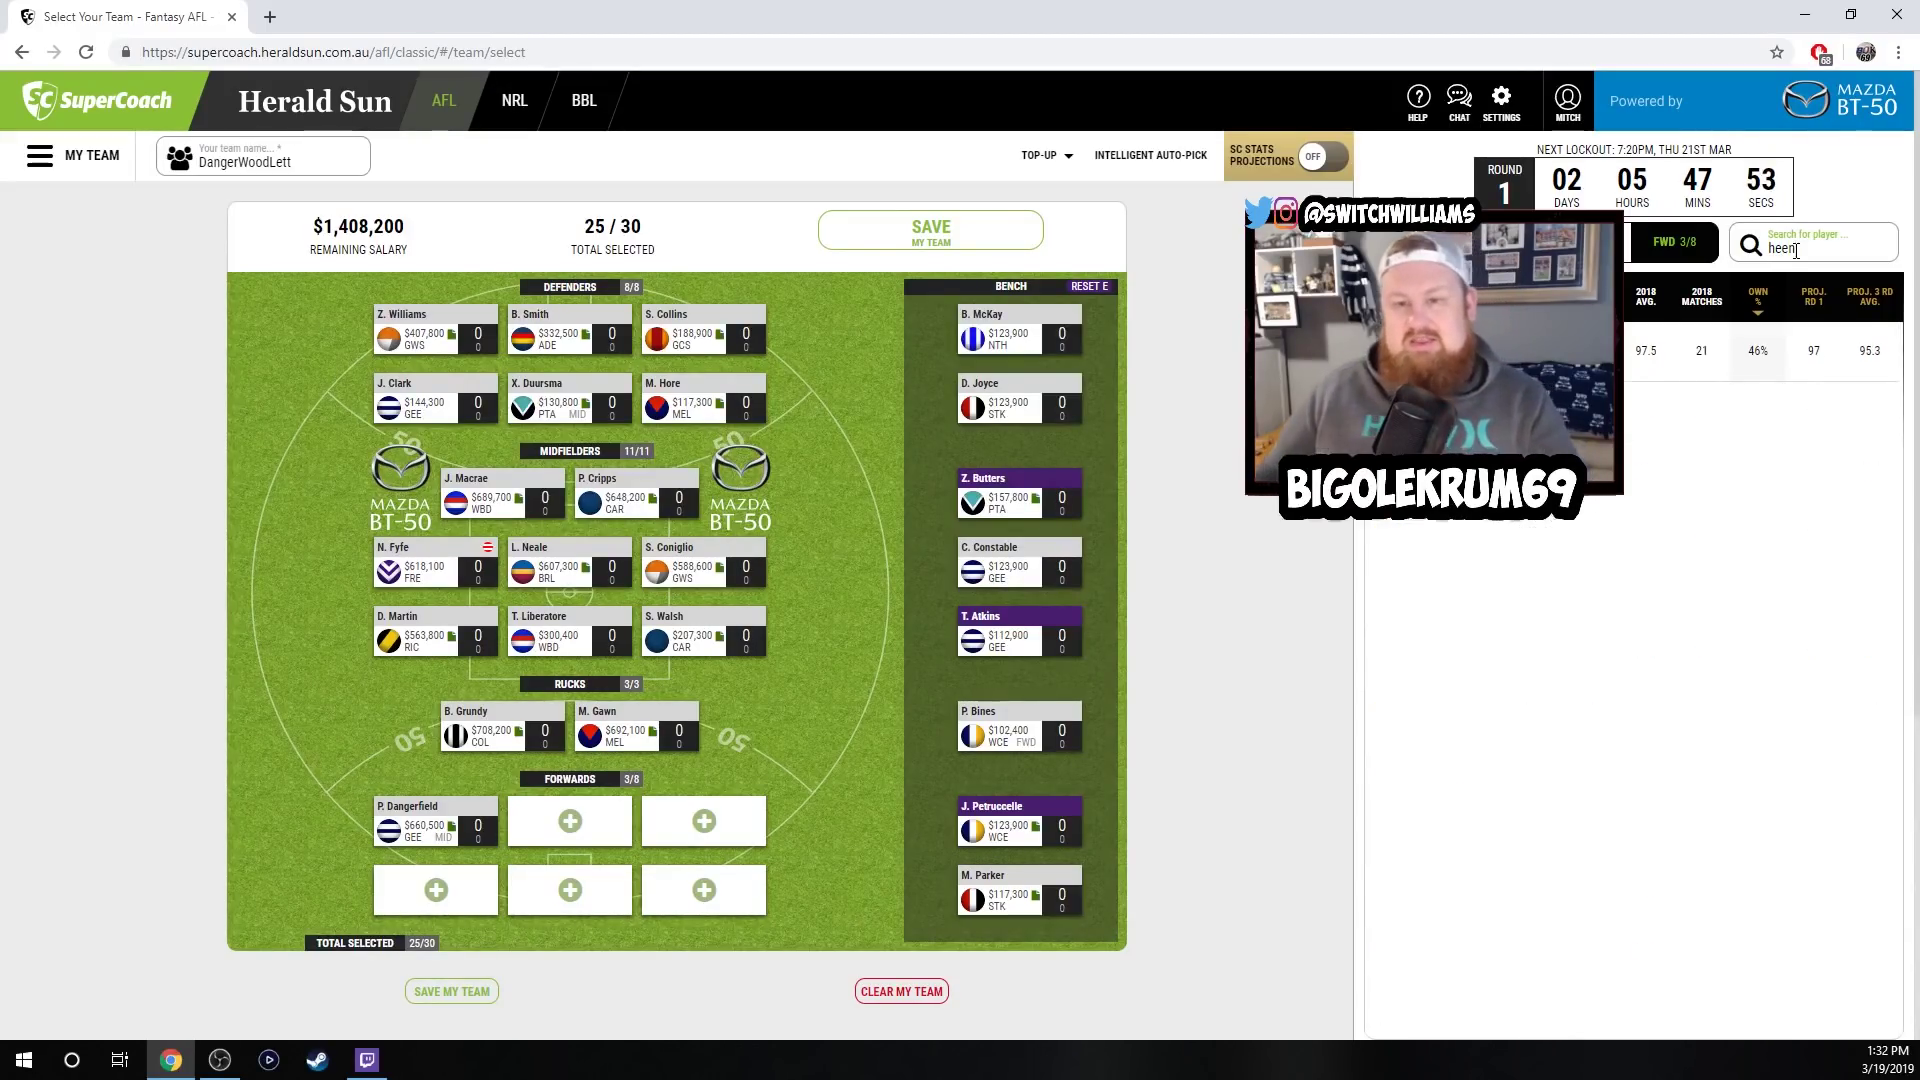
left_click(1390, 350)
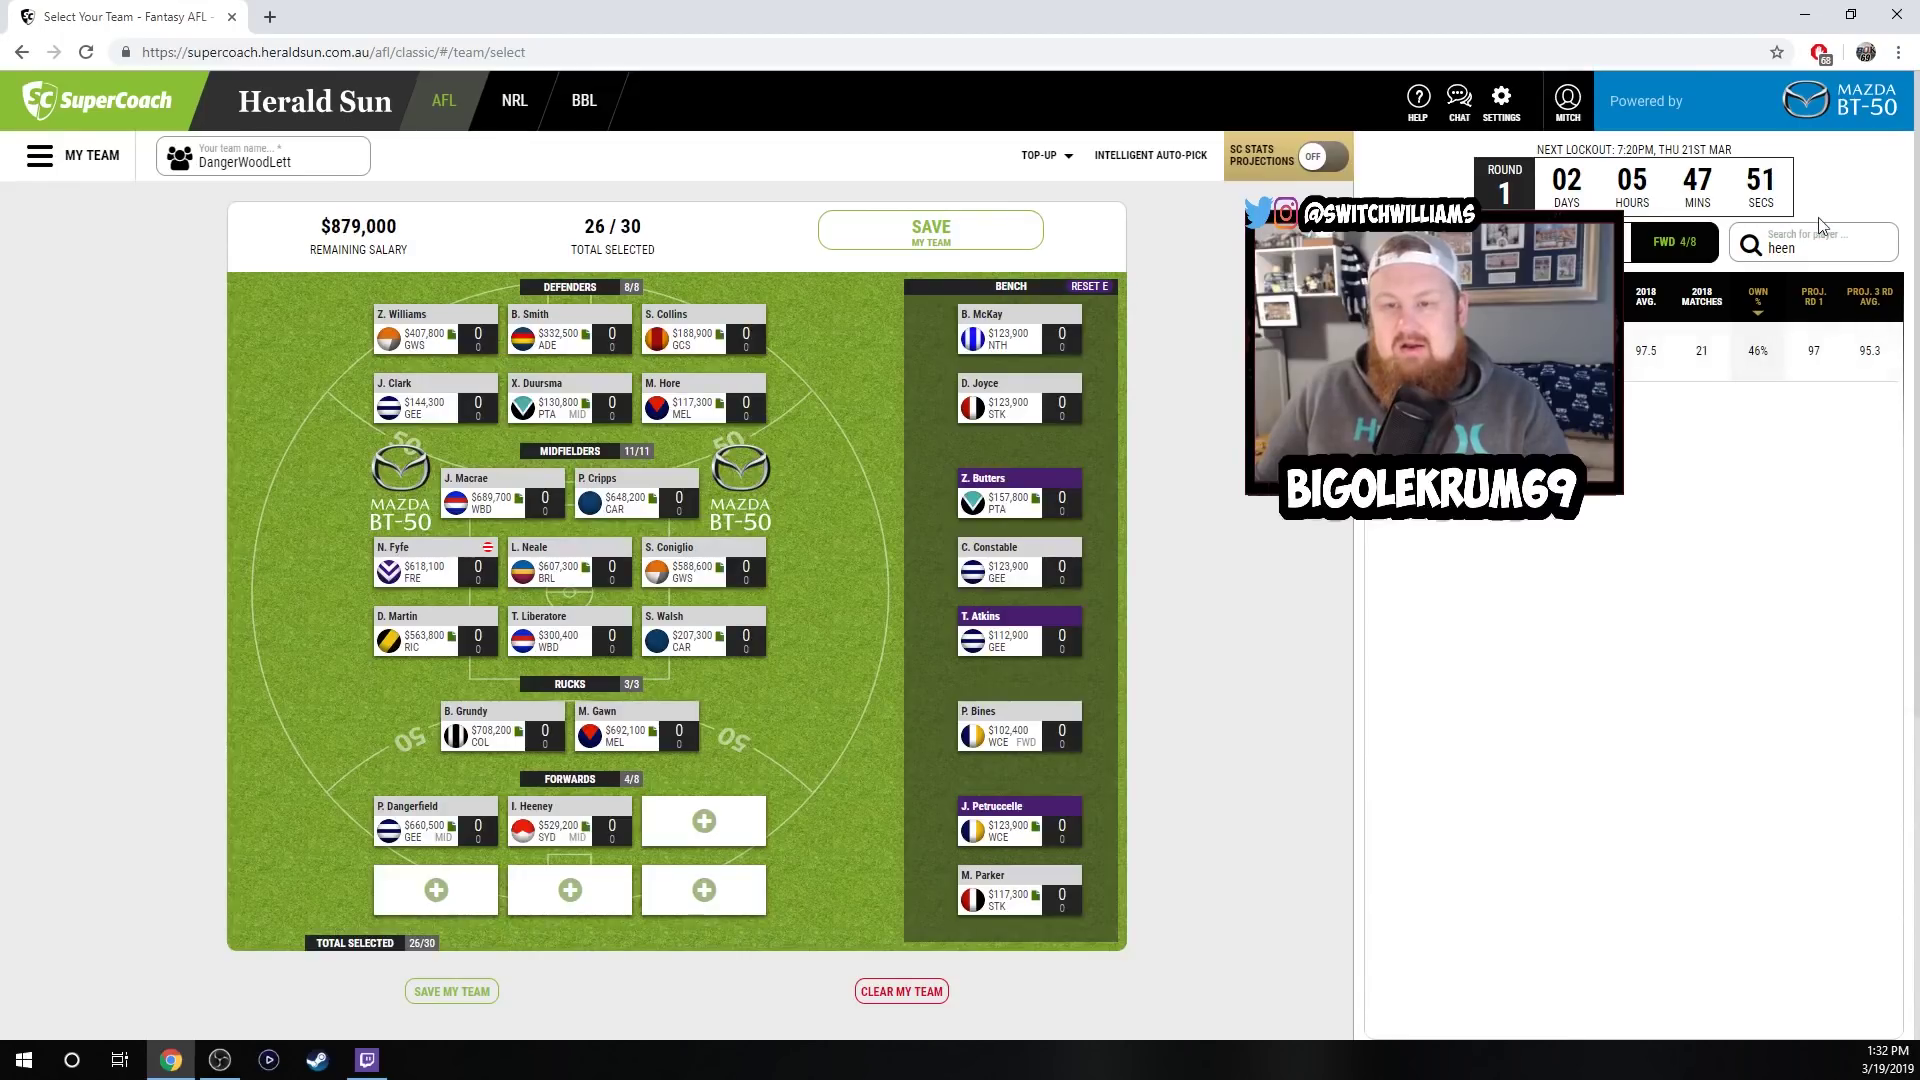
Replace the forward search with "jack" and add St Kilda's J. Billings to the third forward slot.
left_click(1827, 244)
key("BackSpace")
key("BackSpace")
key("BackSpace")
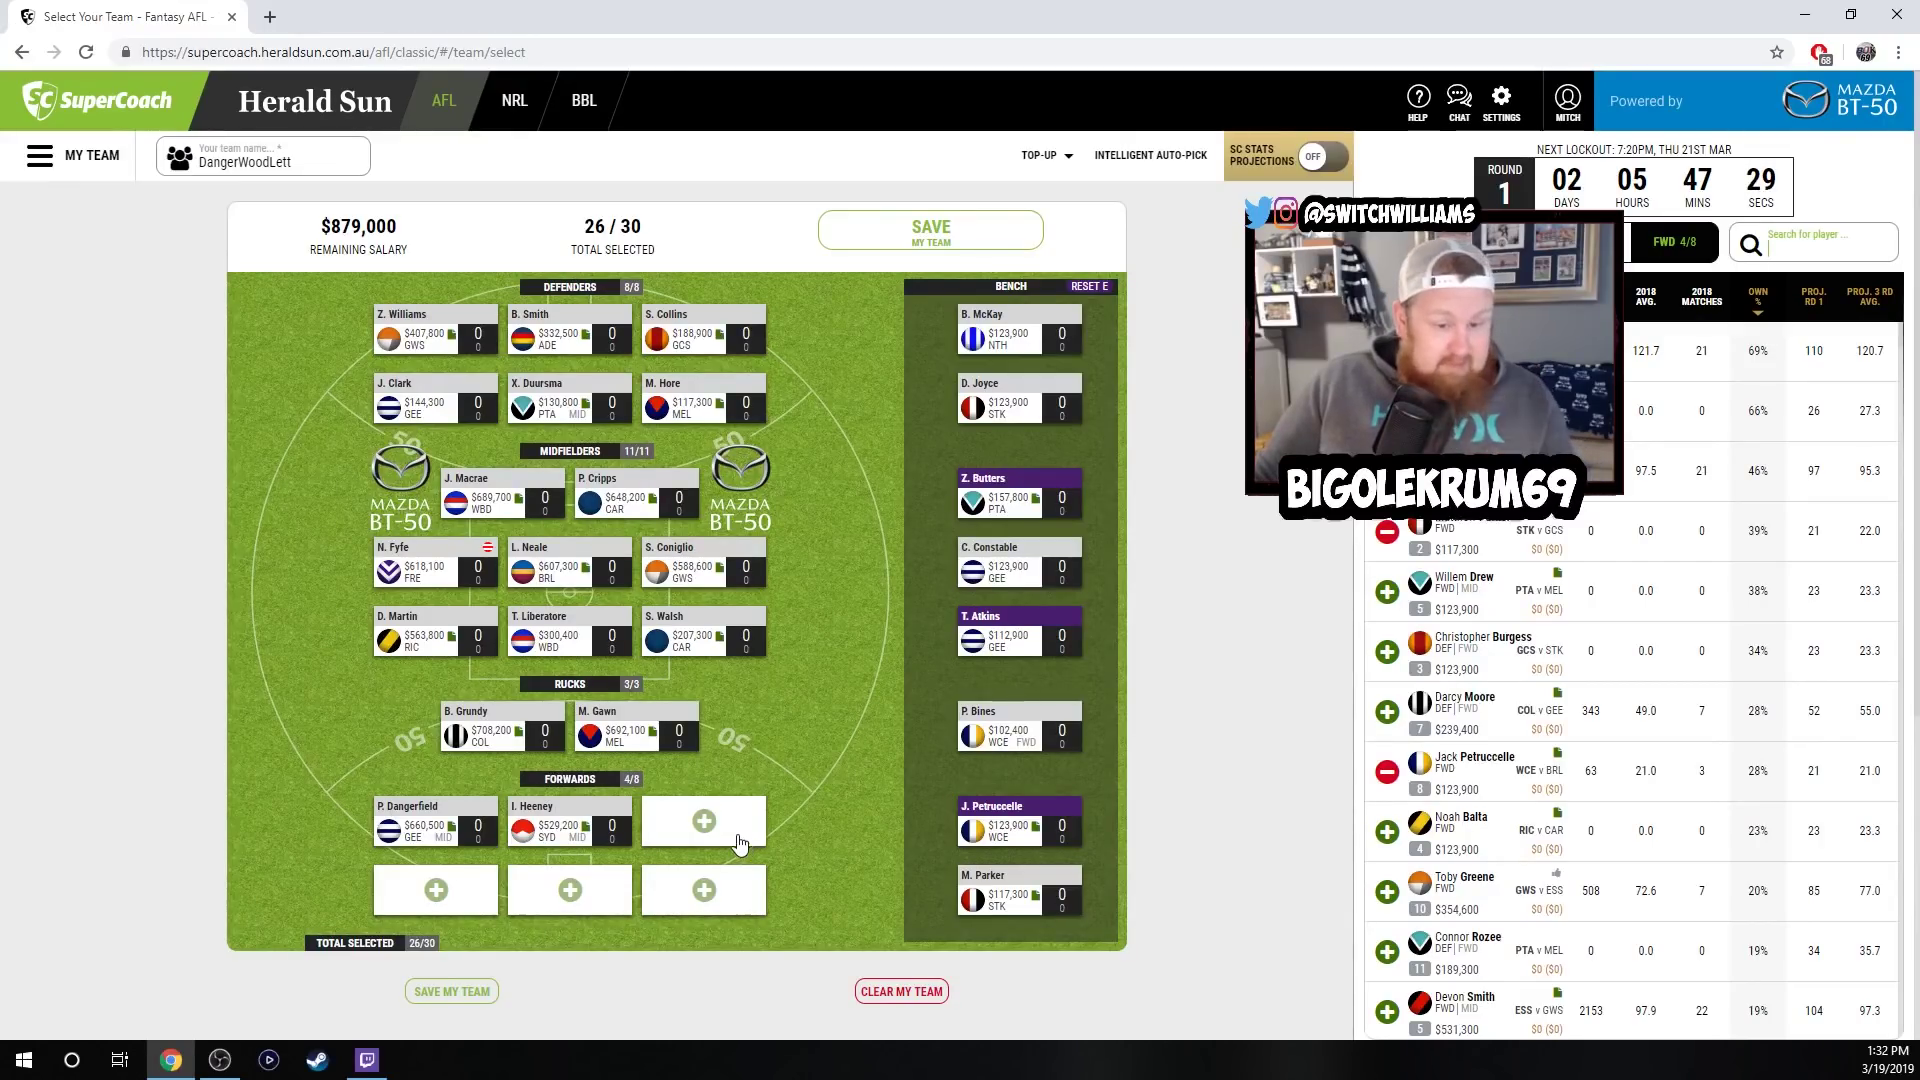
left_click(1812, 250)
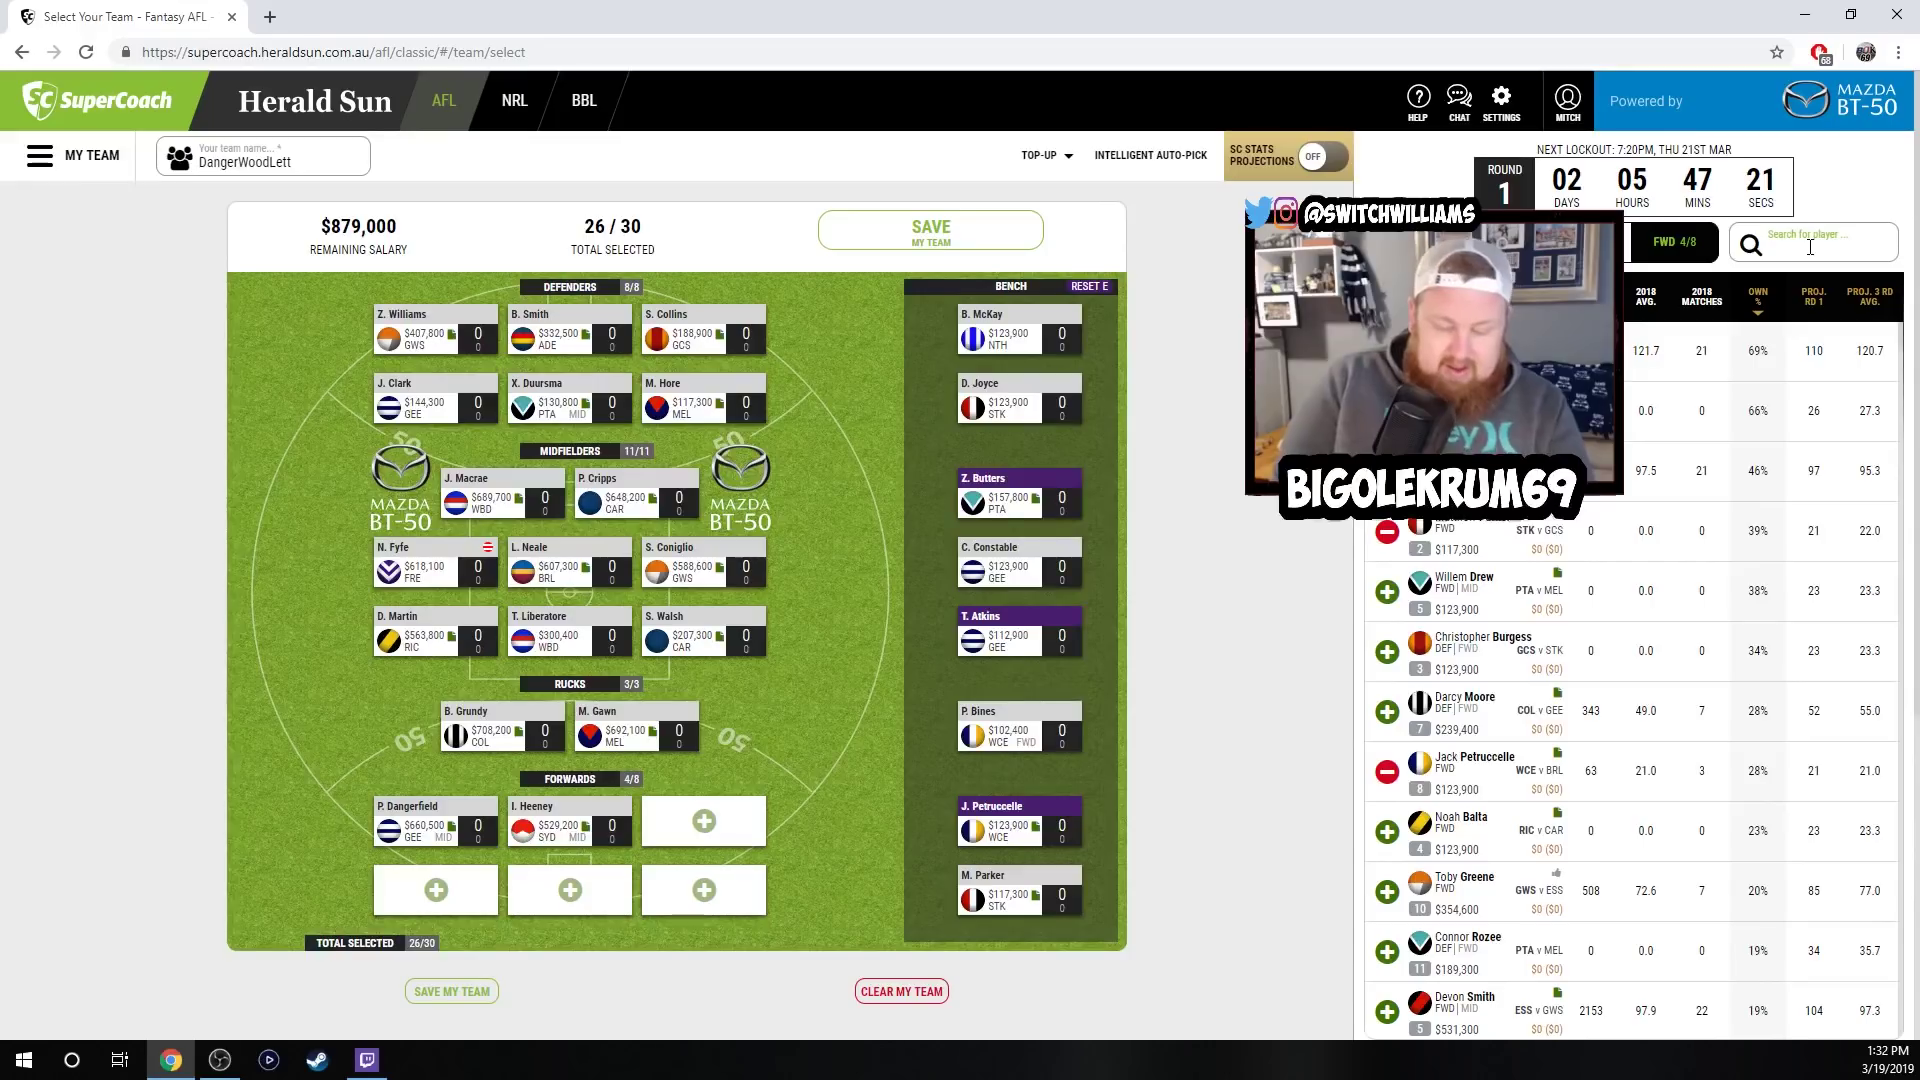
type("jack")
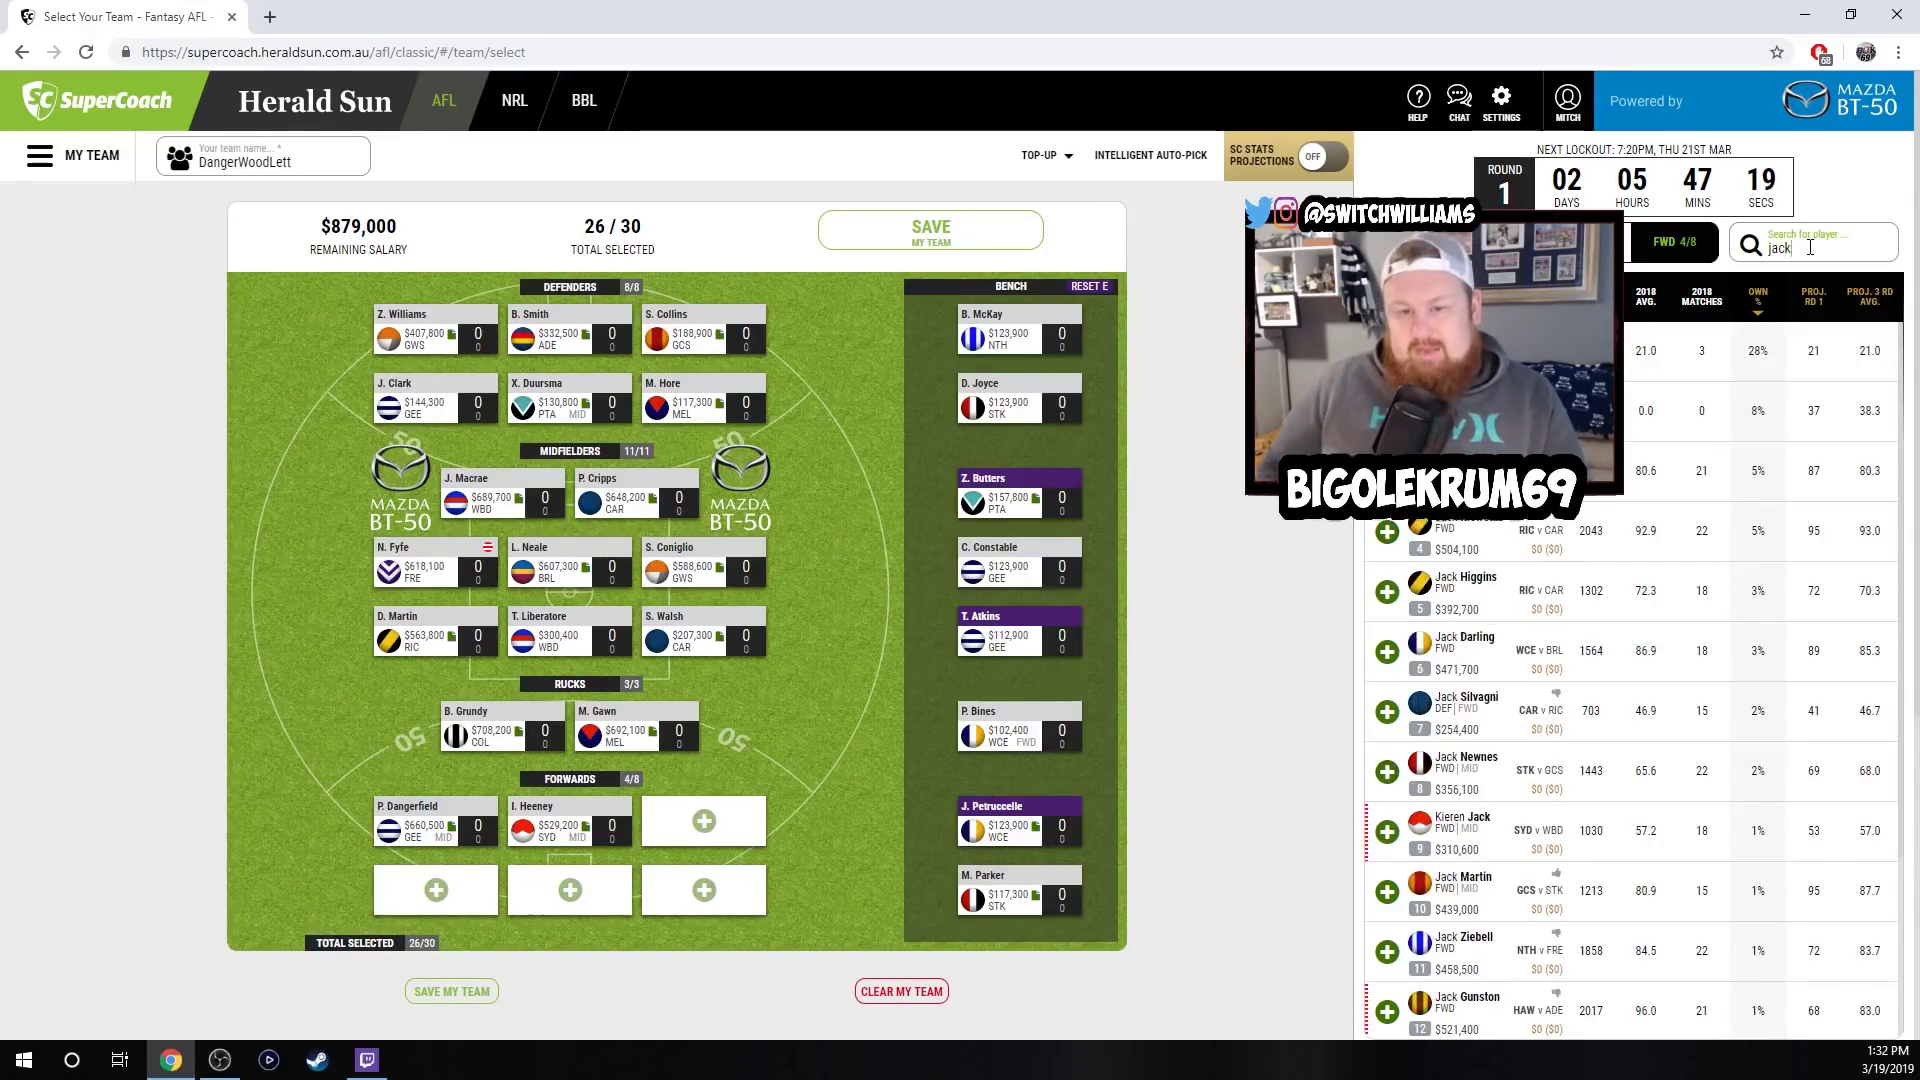
left_click(1387, 531)
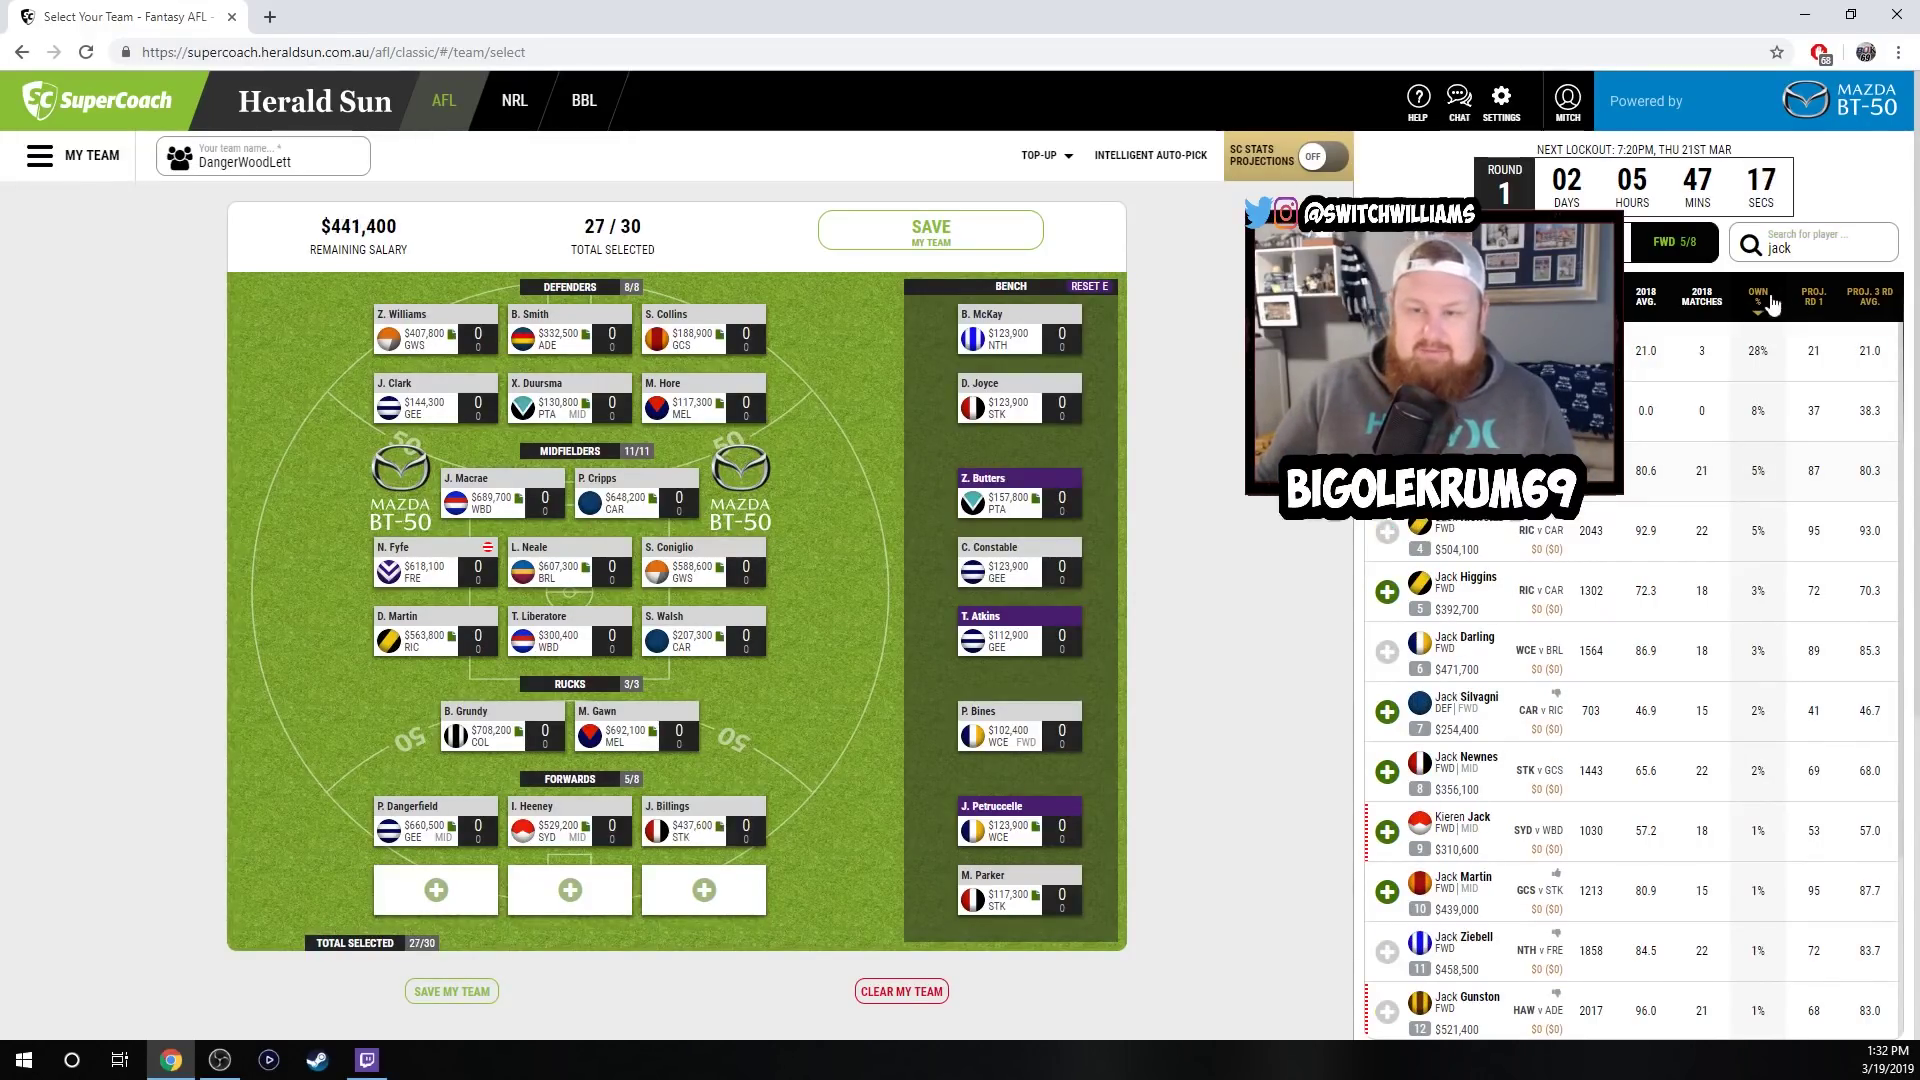
Replace the player search with "setter" and add Carlton's W. Setterfield to the fourth forward slot.
key("BackSpace")
key("BackSpace")
key("BackSpace")
key("BackSpace")
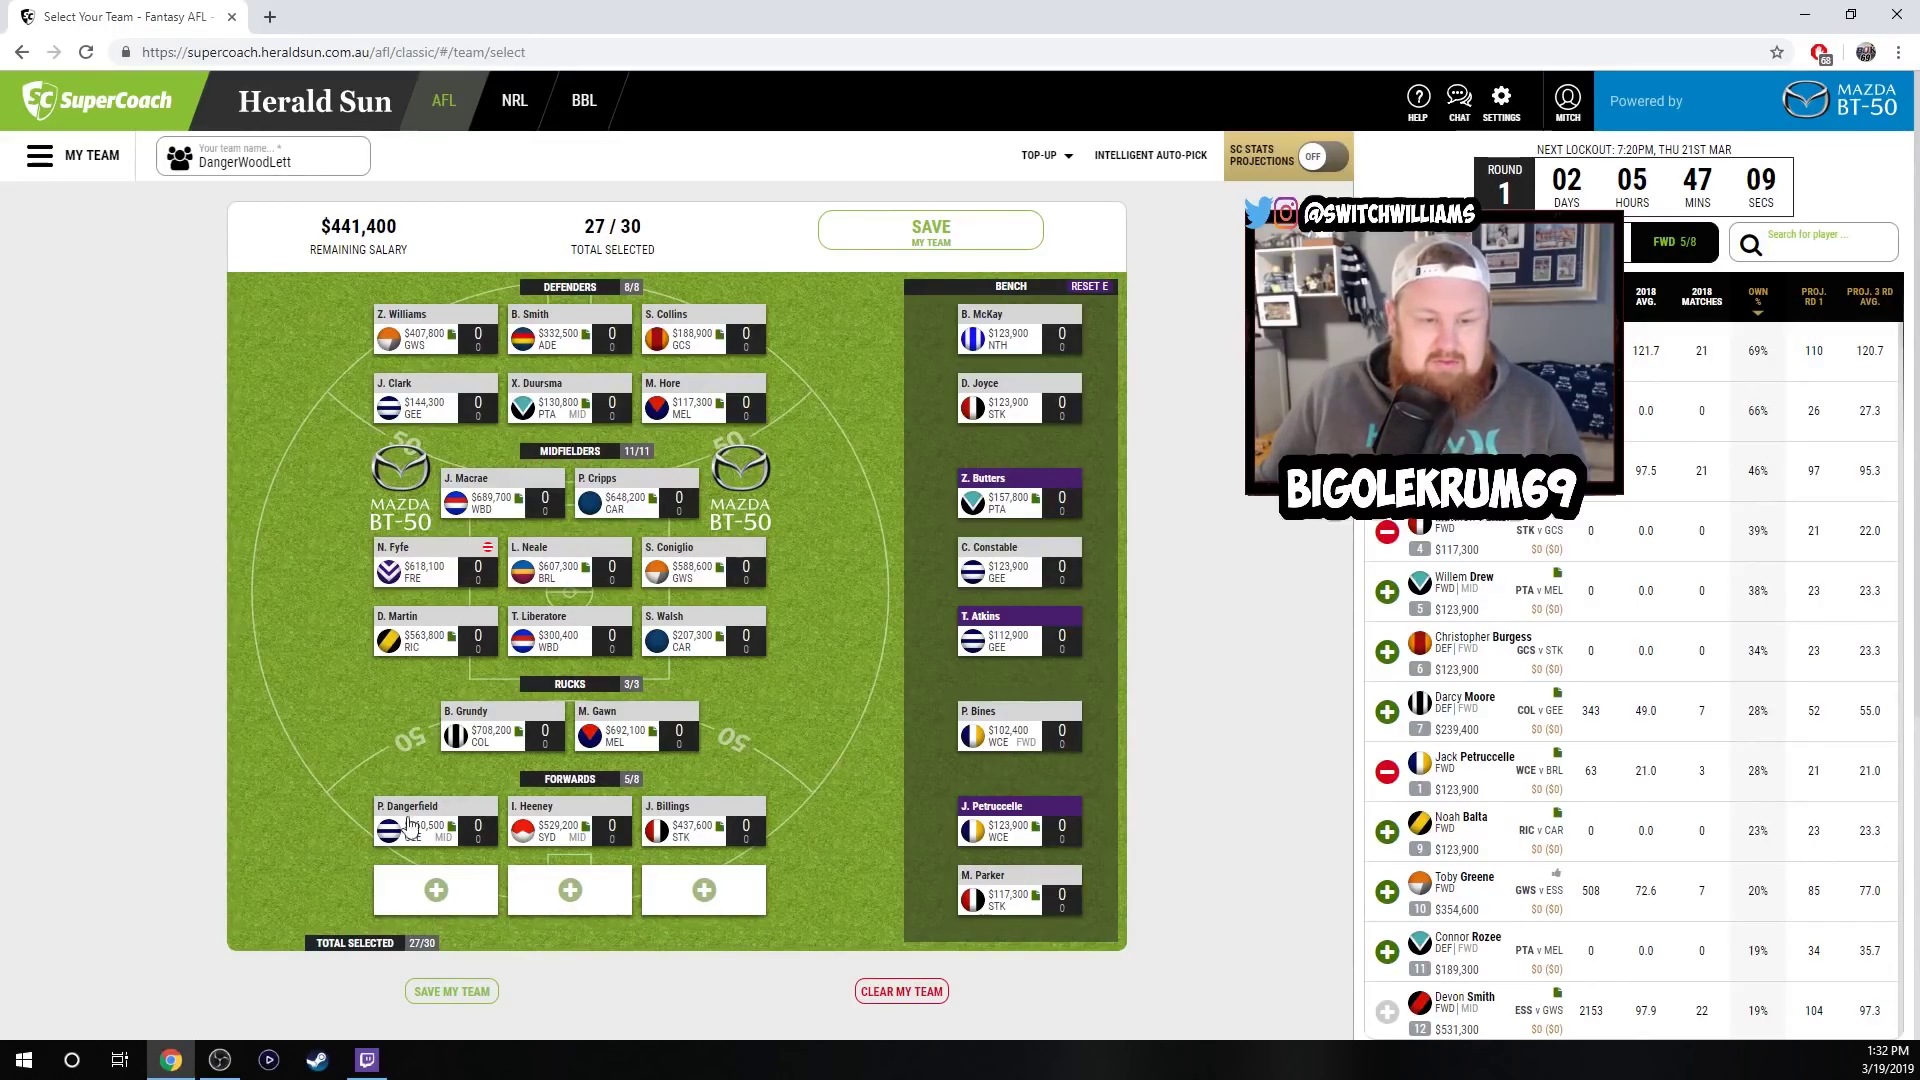
mouse_move(628, 727)
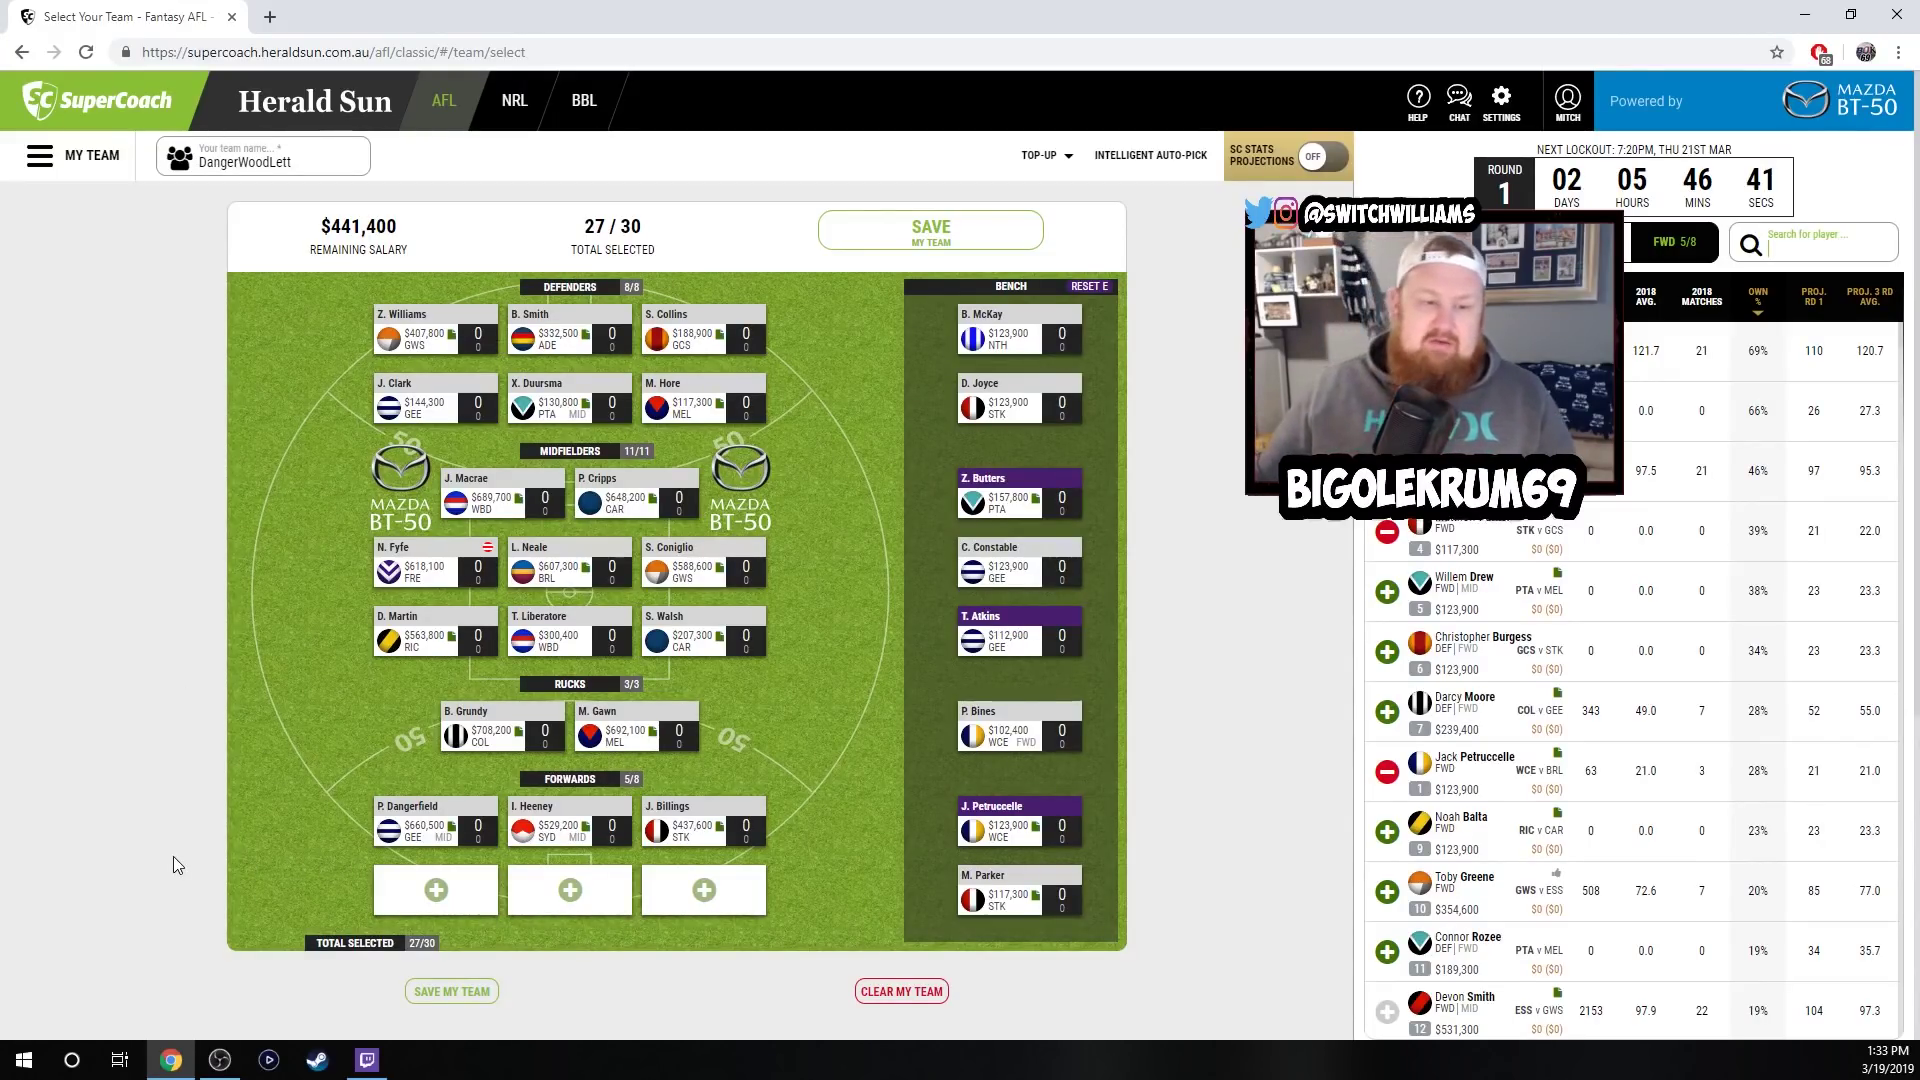
left_click(437, 895)
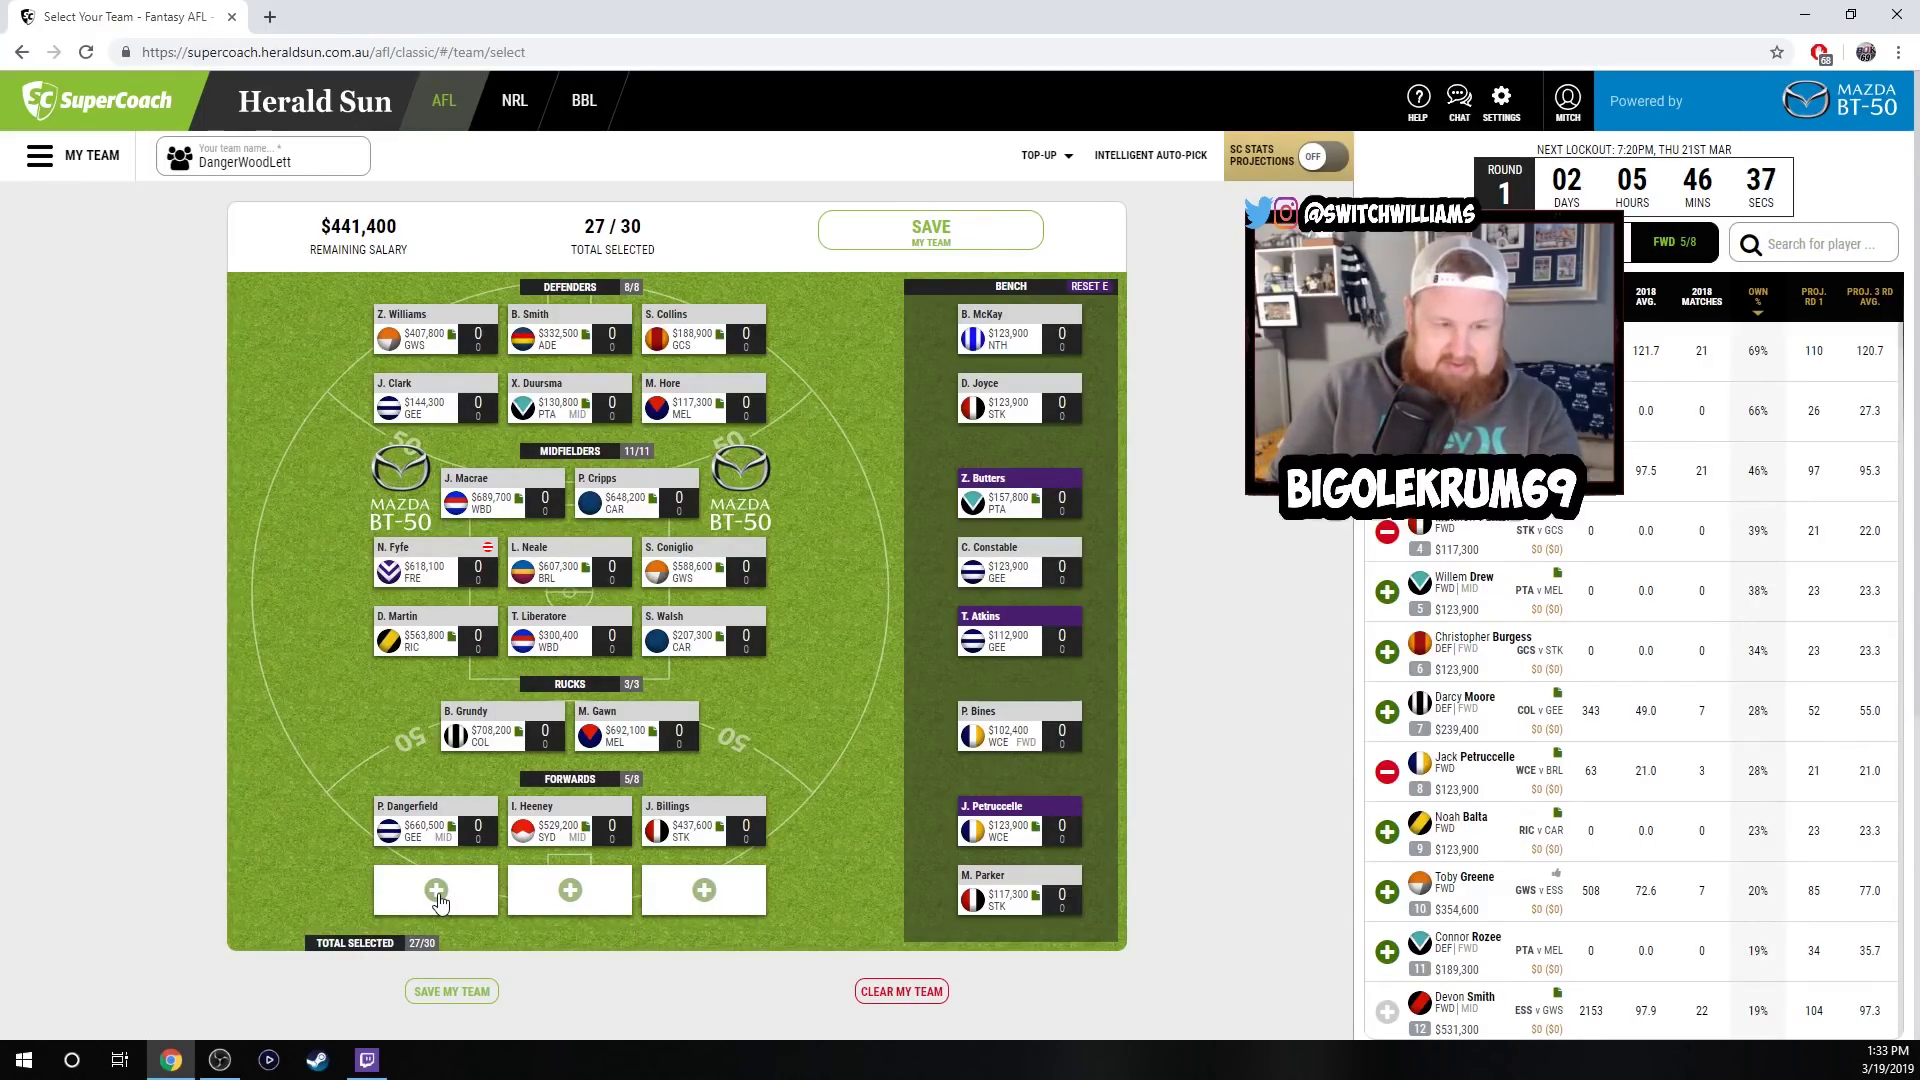
left_click(1770, 243)
type("setter")
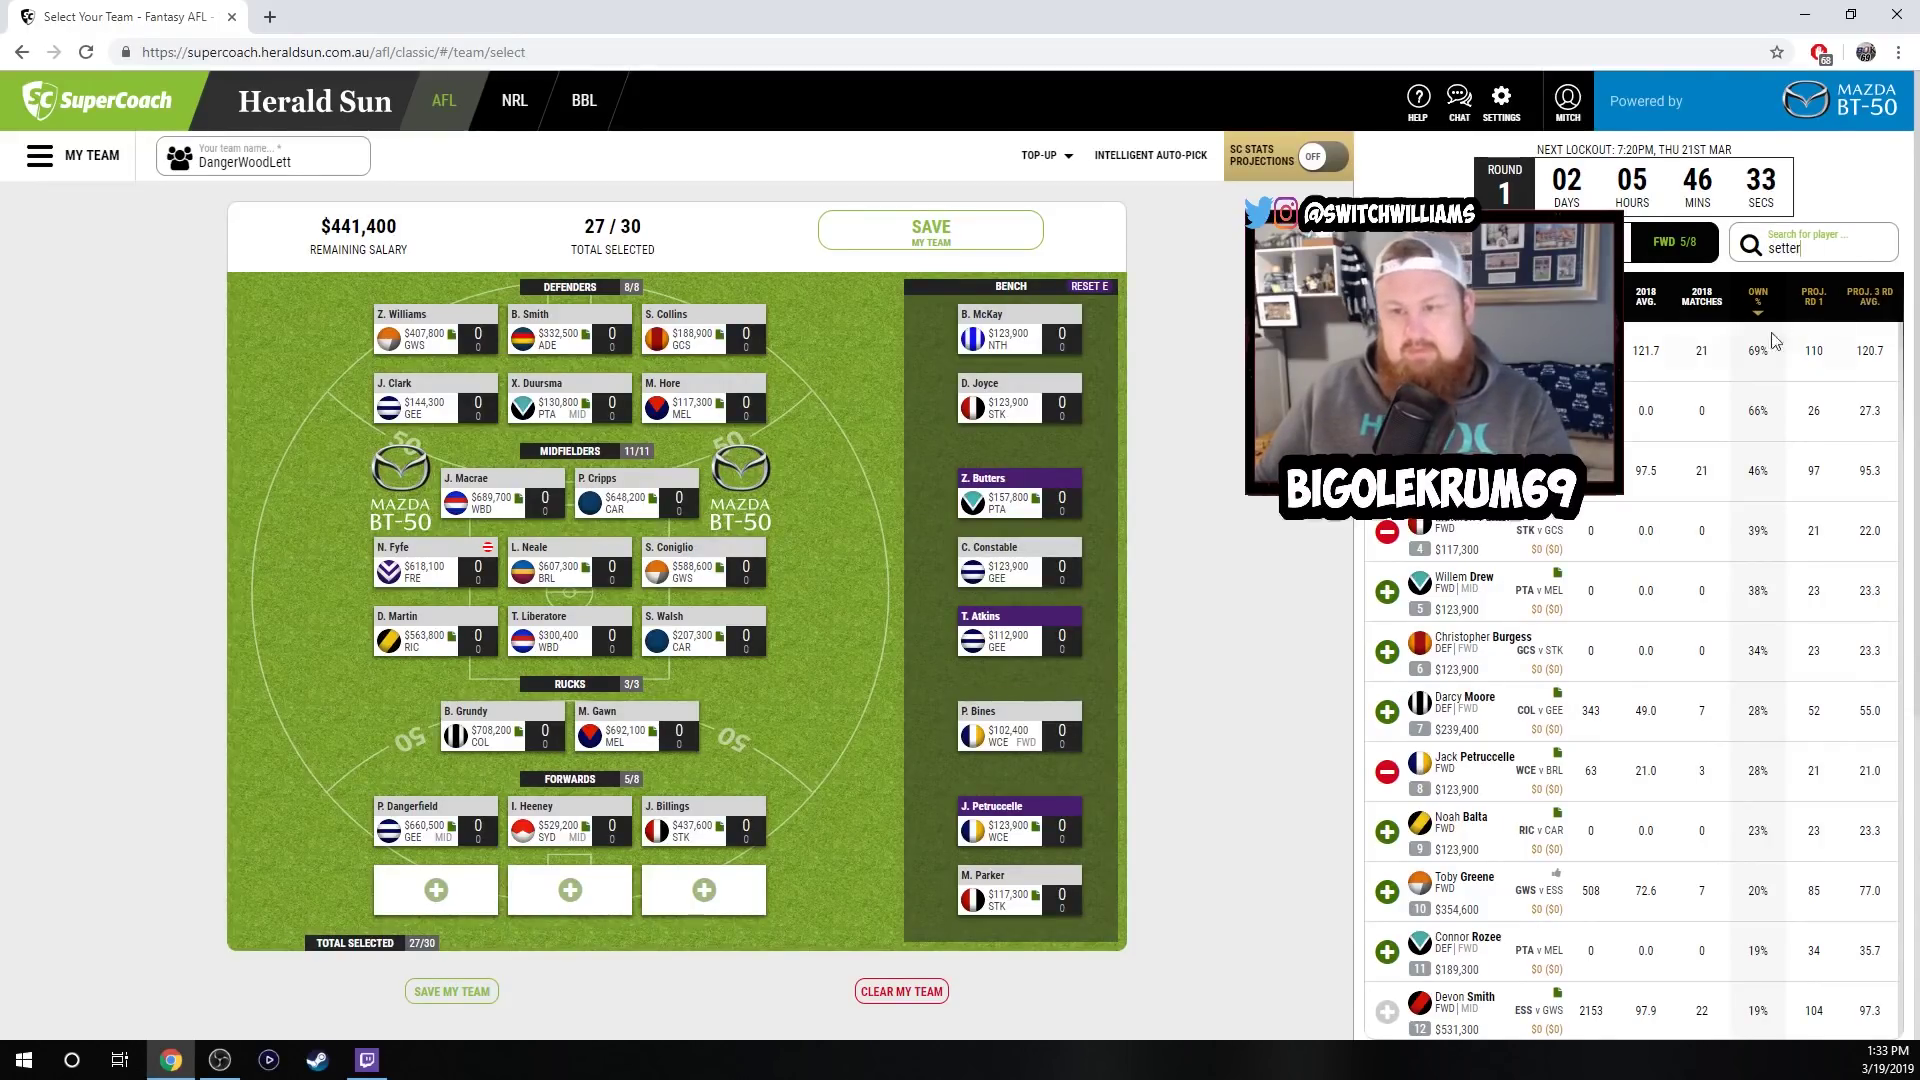
key("Return")
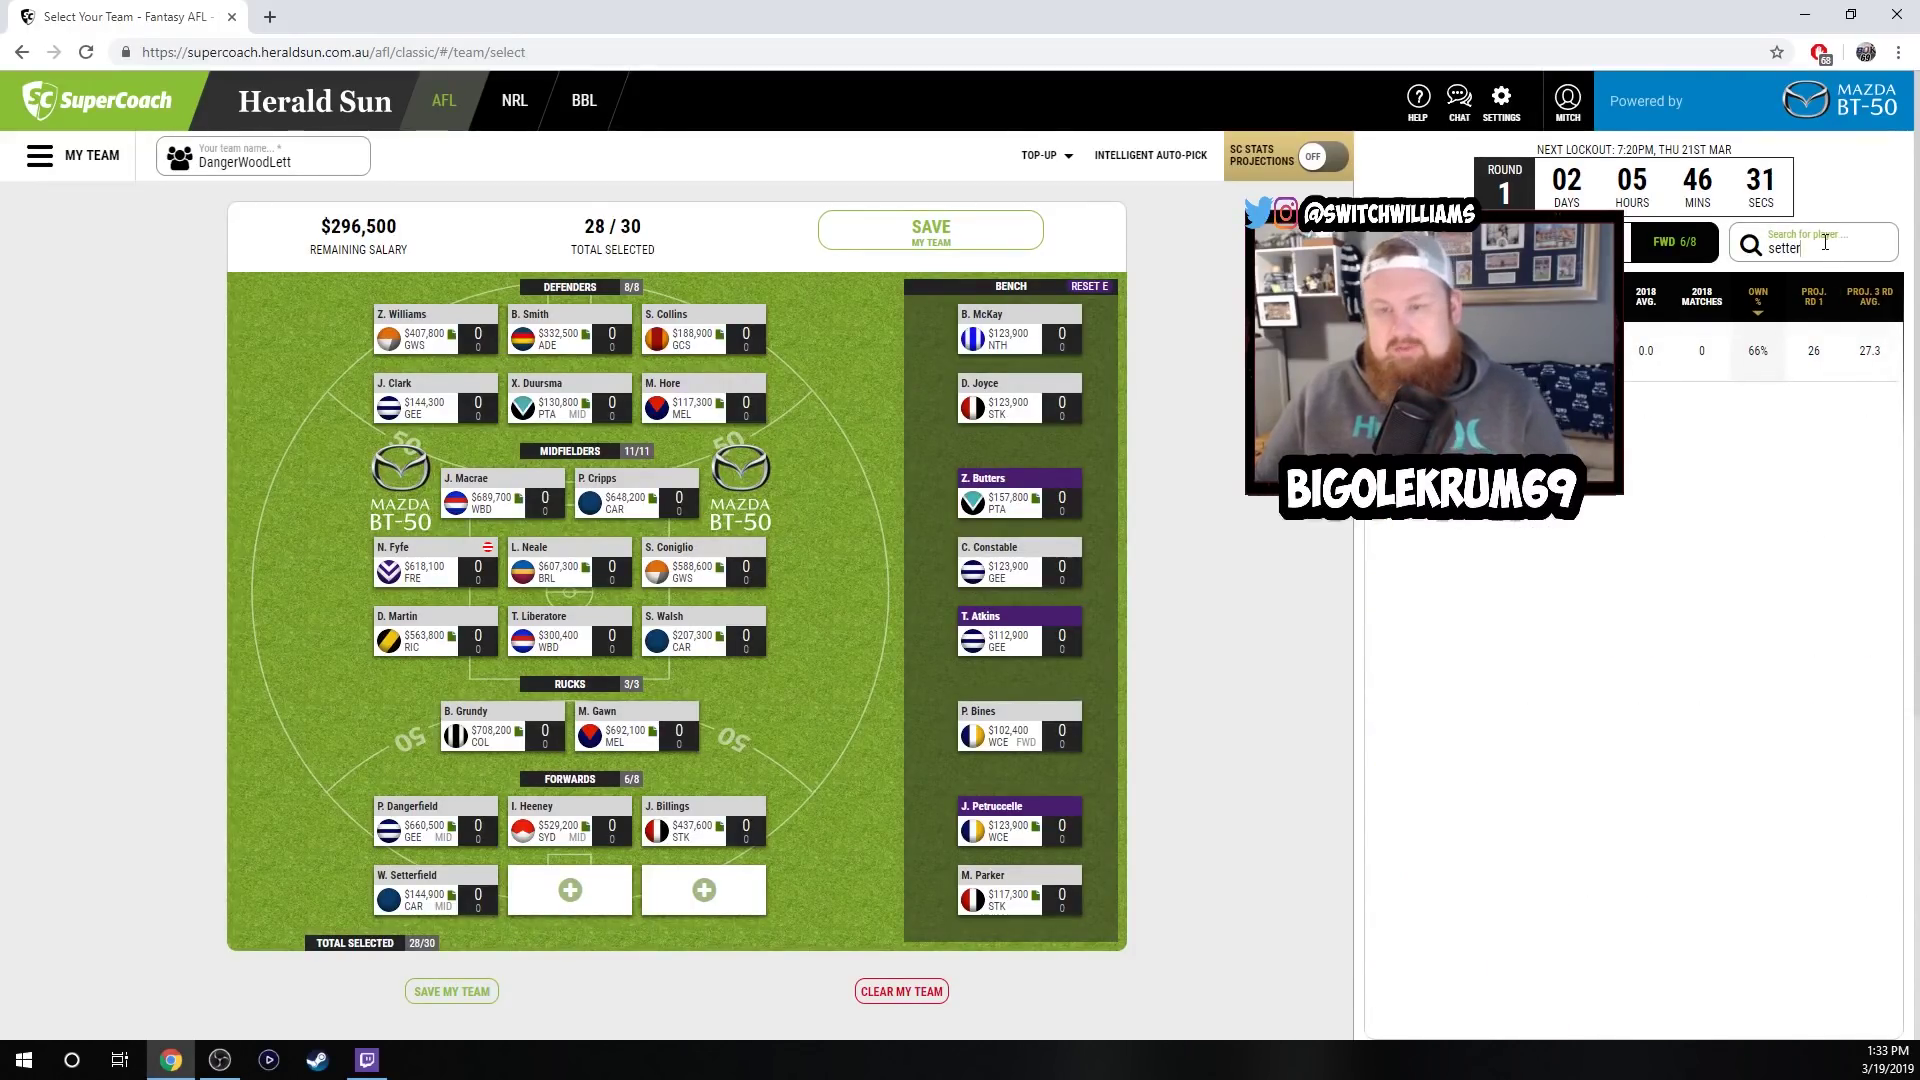
Search the forwards for "burge" and add Gold Coast's C. Burgess to the fifth forward slot.
key("BackSpace")
key("BackSpace")
key("BackSpace")
key("BackSpace")
key("BackSpace")
key("BackSpace")
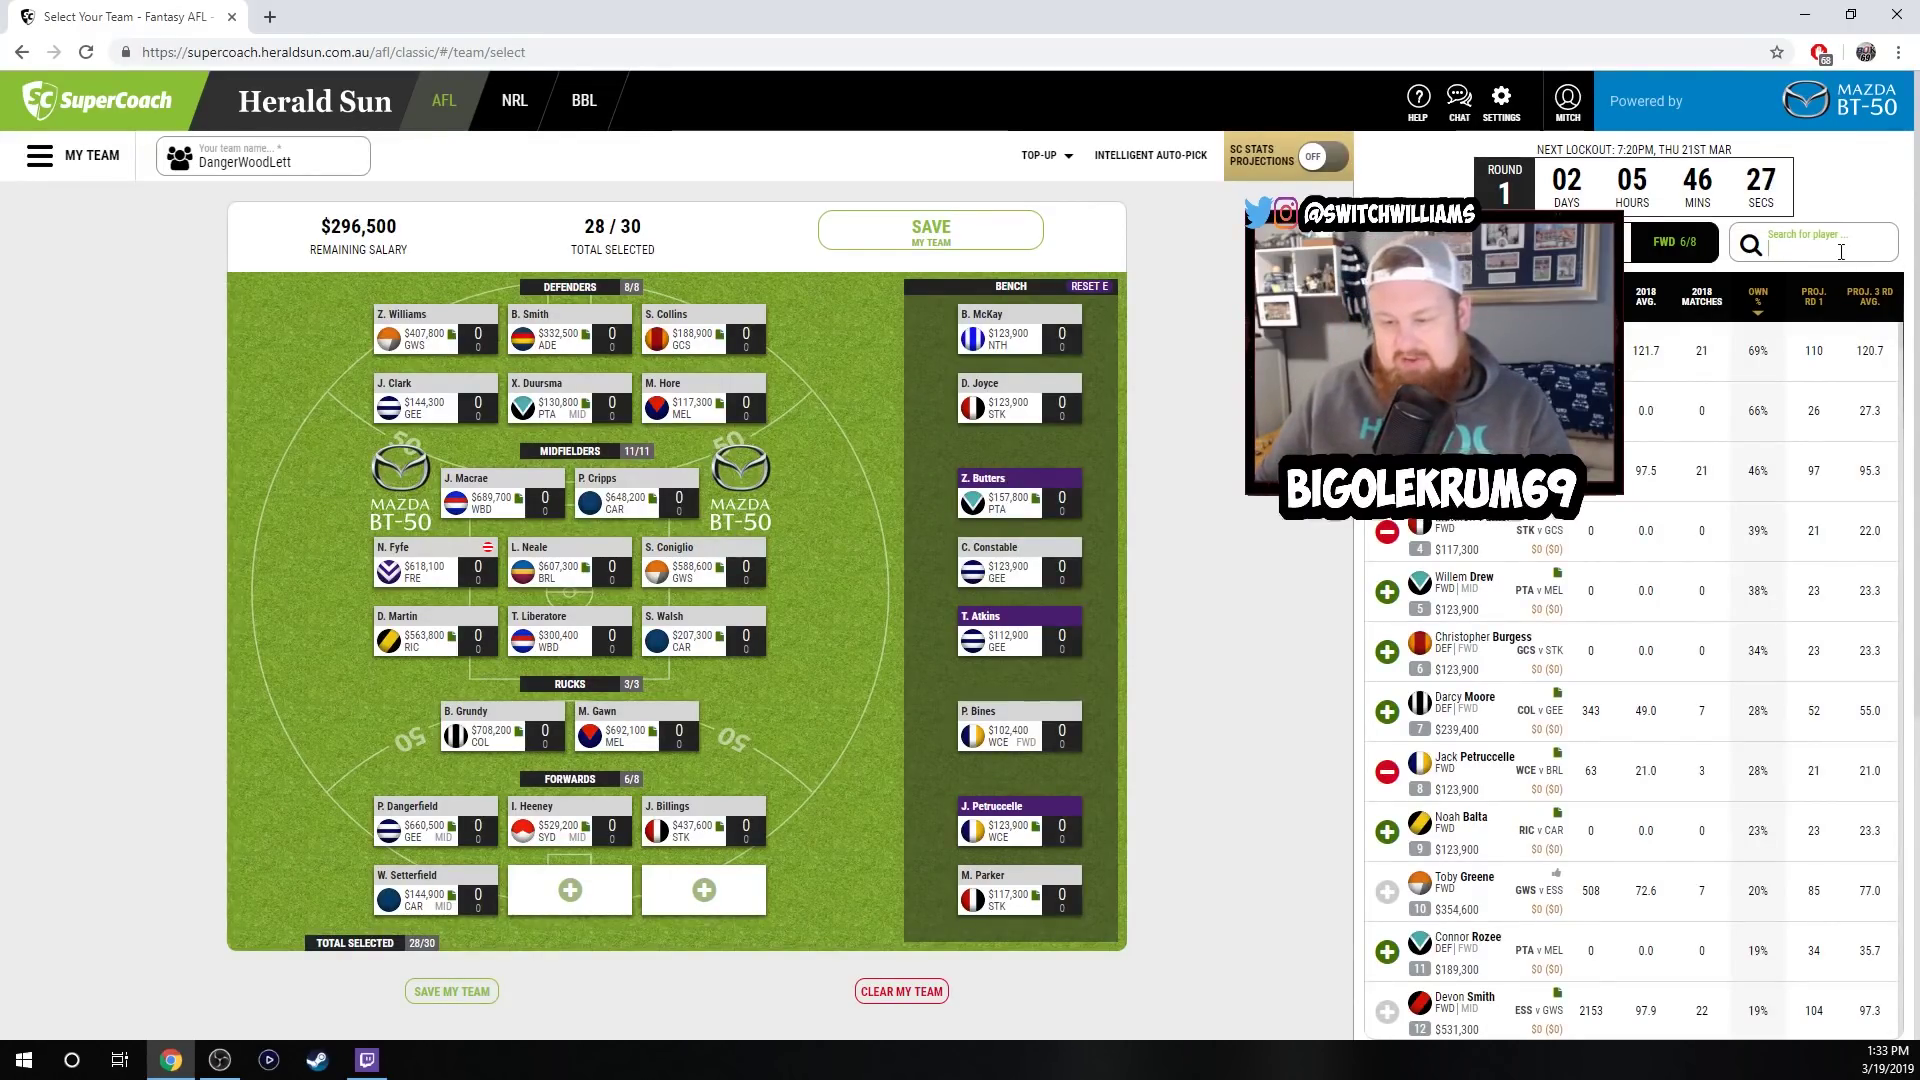
type("burge")
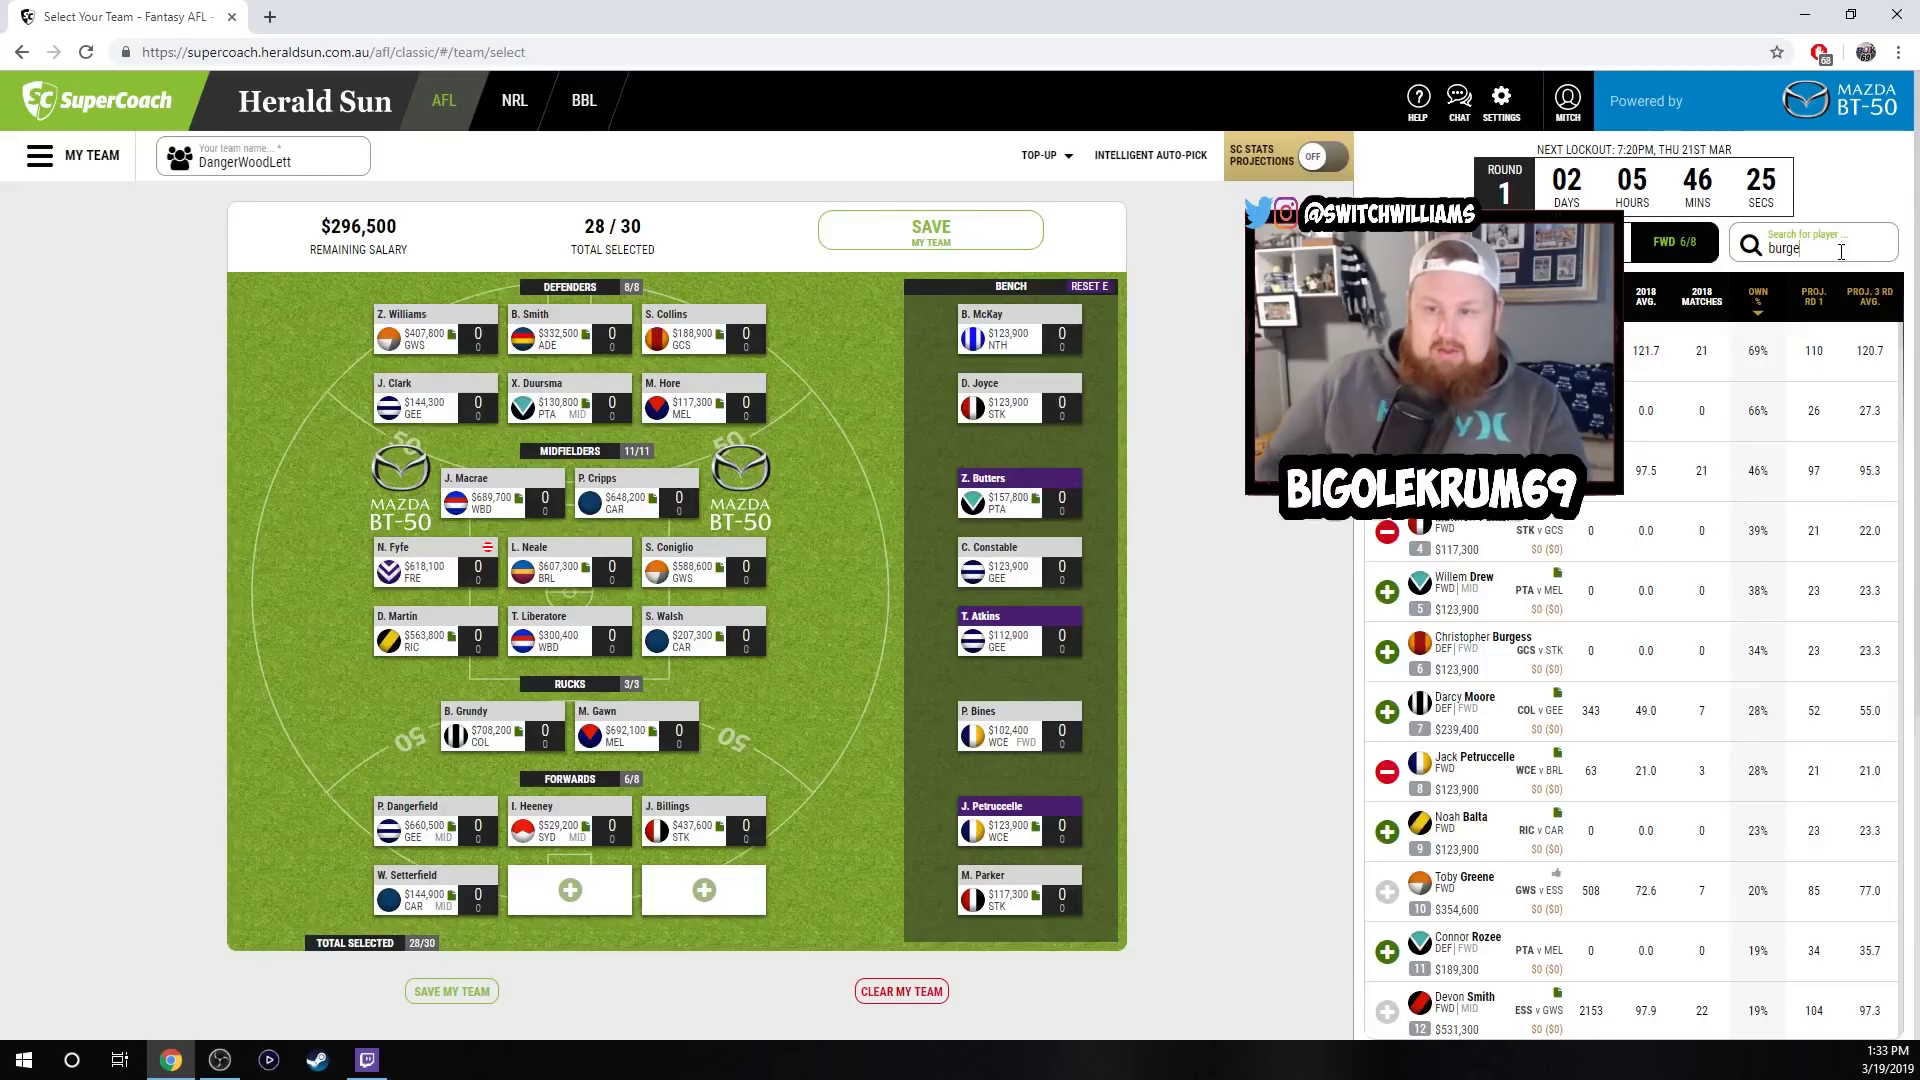
left_click(1399, 350)
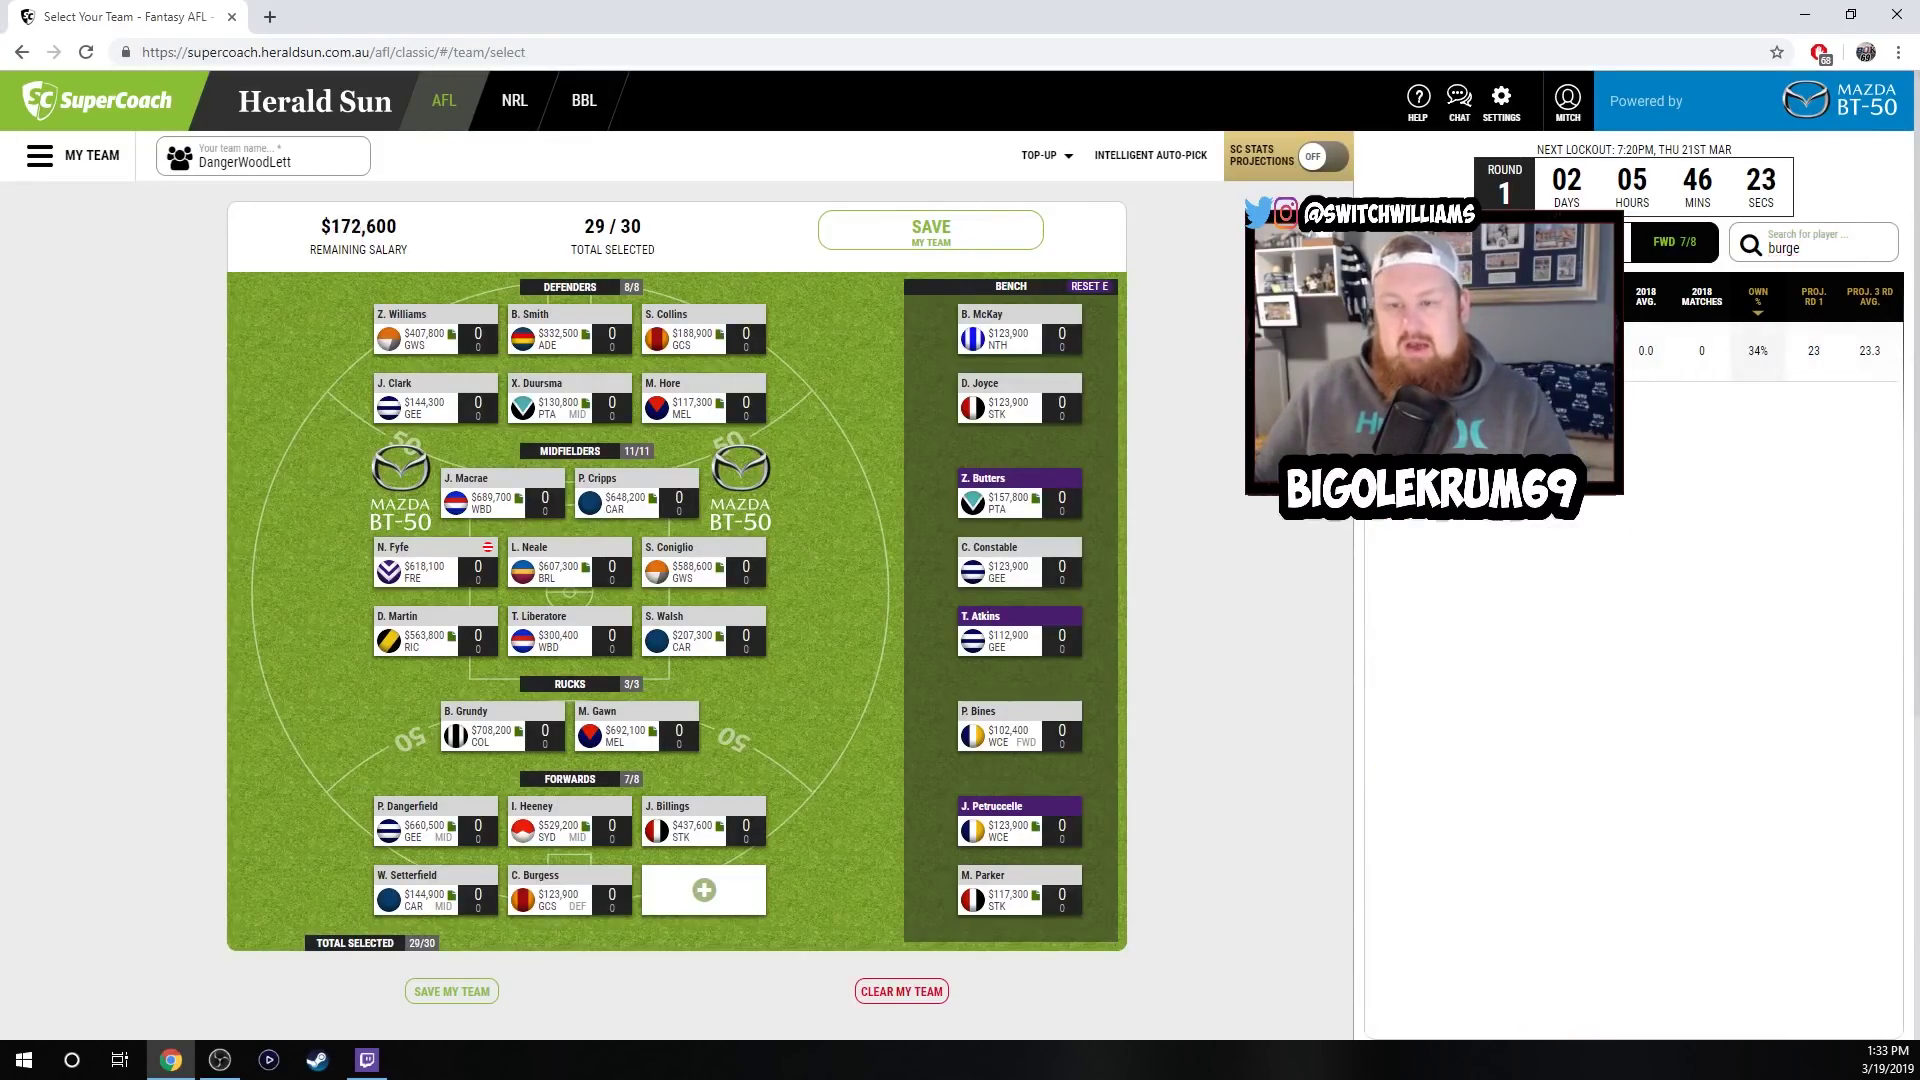
Search the forwards for "drew" and add Port Adelaide's W. Drew to the last open forward slot.
key("BackSpace")
key("BackSpace")
key("BackSpace")
key("BackSpace")
key("BackSpace")
type("drew")
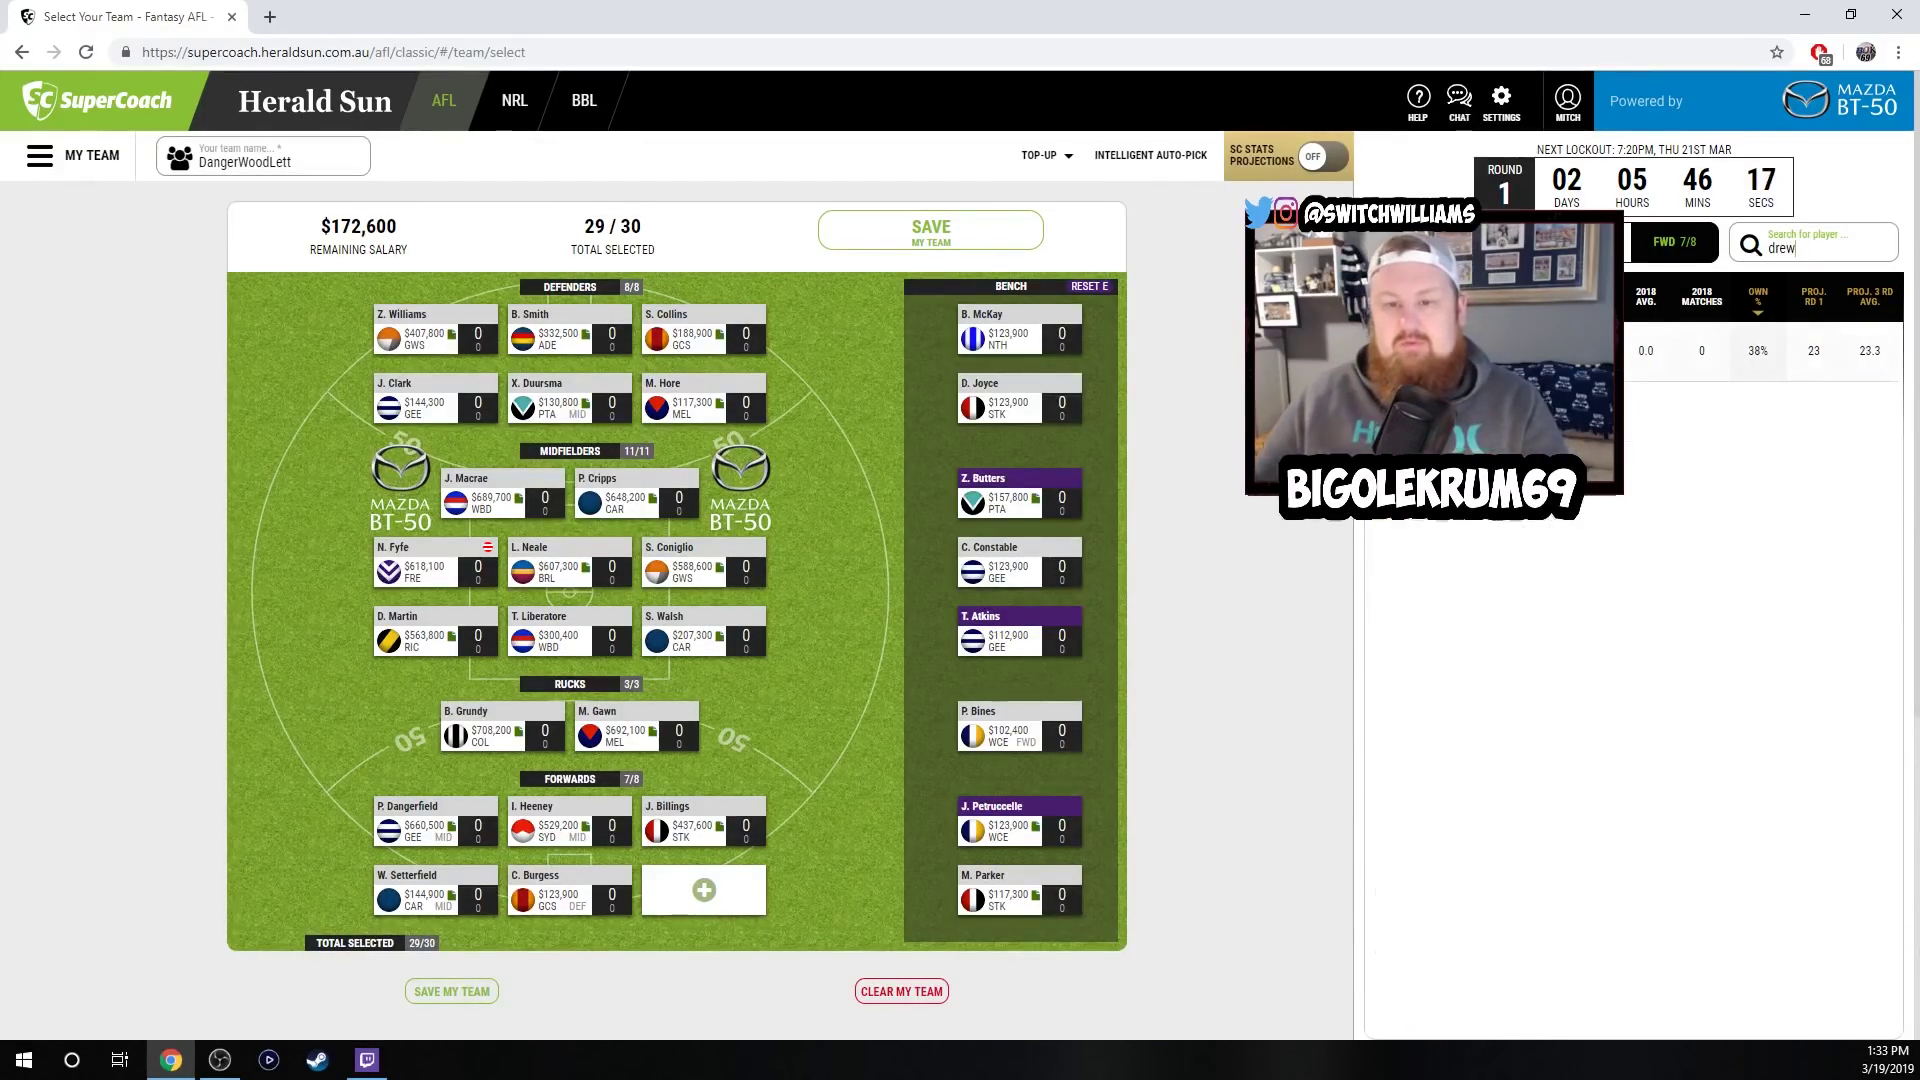
left_click(1559, 350)
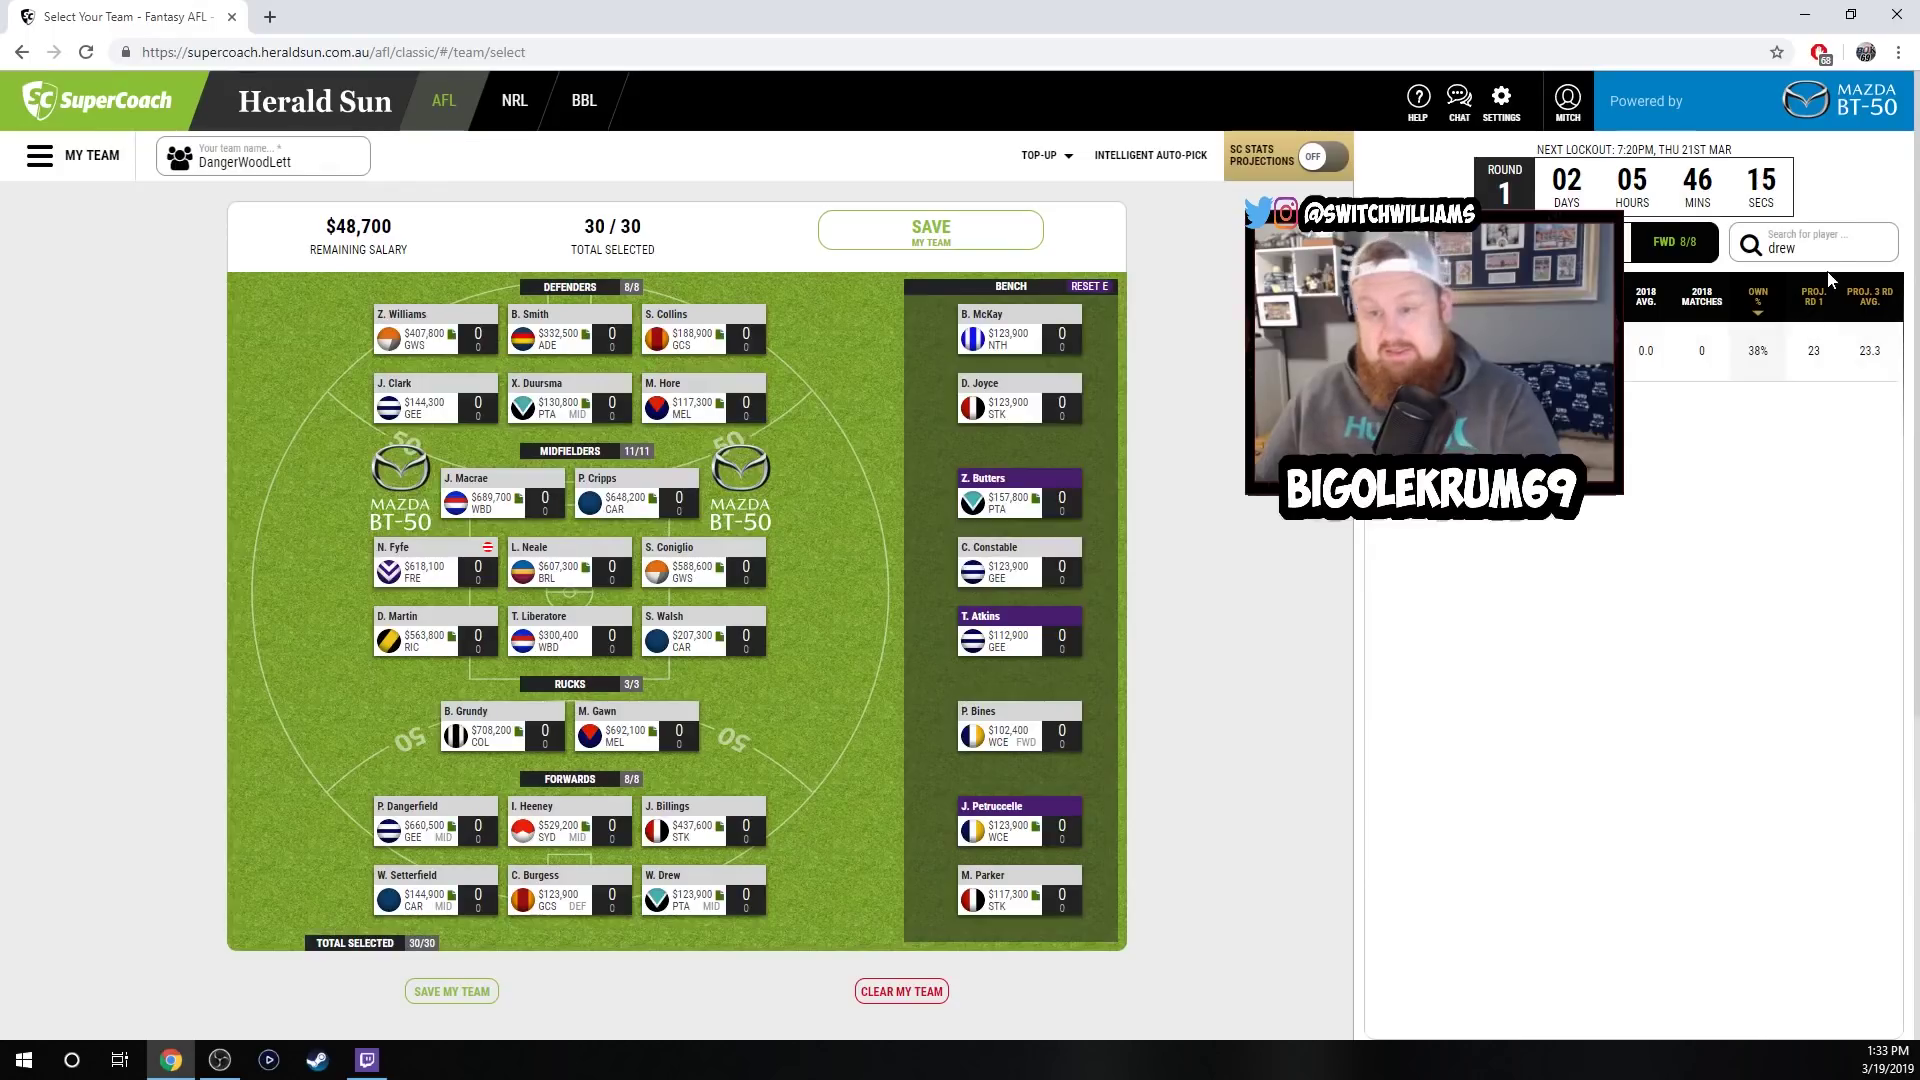
Clear the player search text.
key("BackSpace")
key("BackSpace")
key("BackSpace")
key("BackSpace")
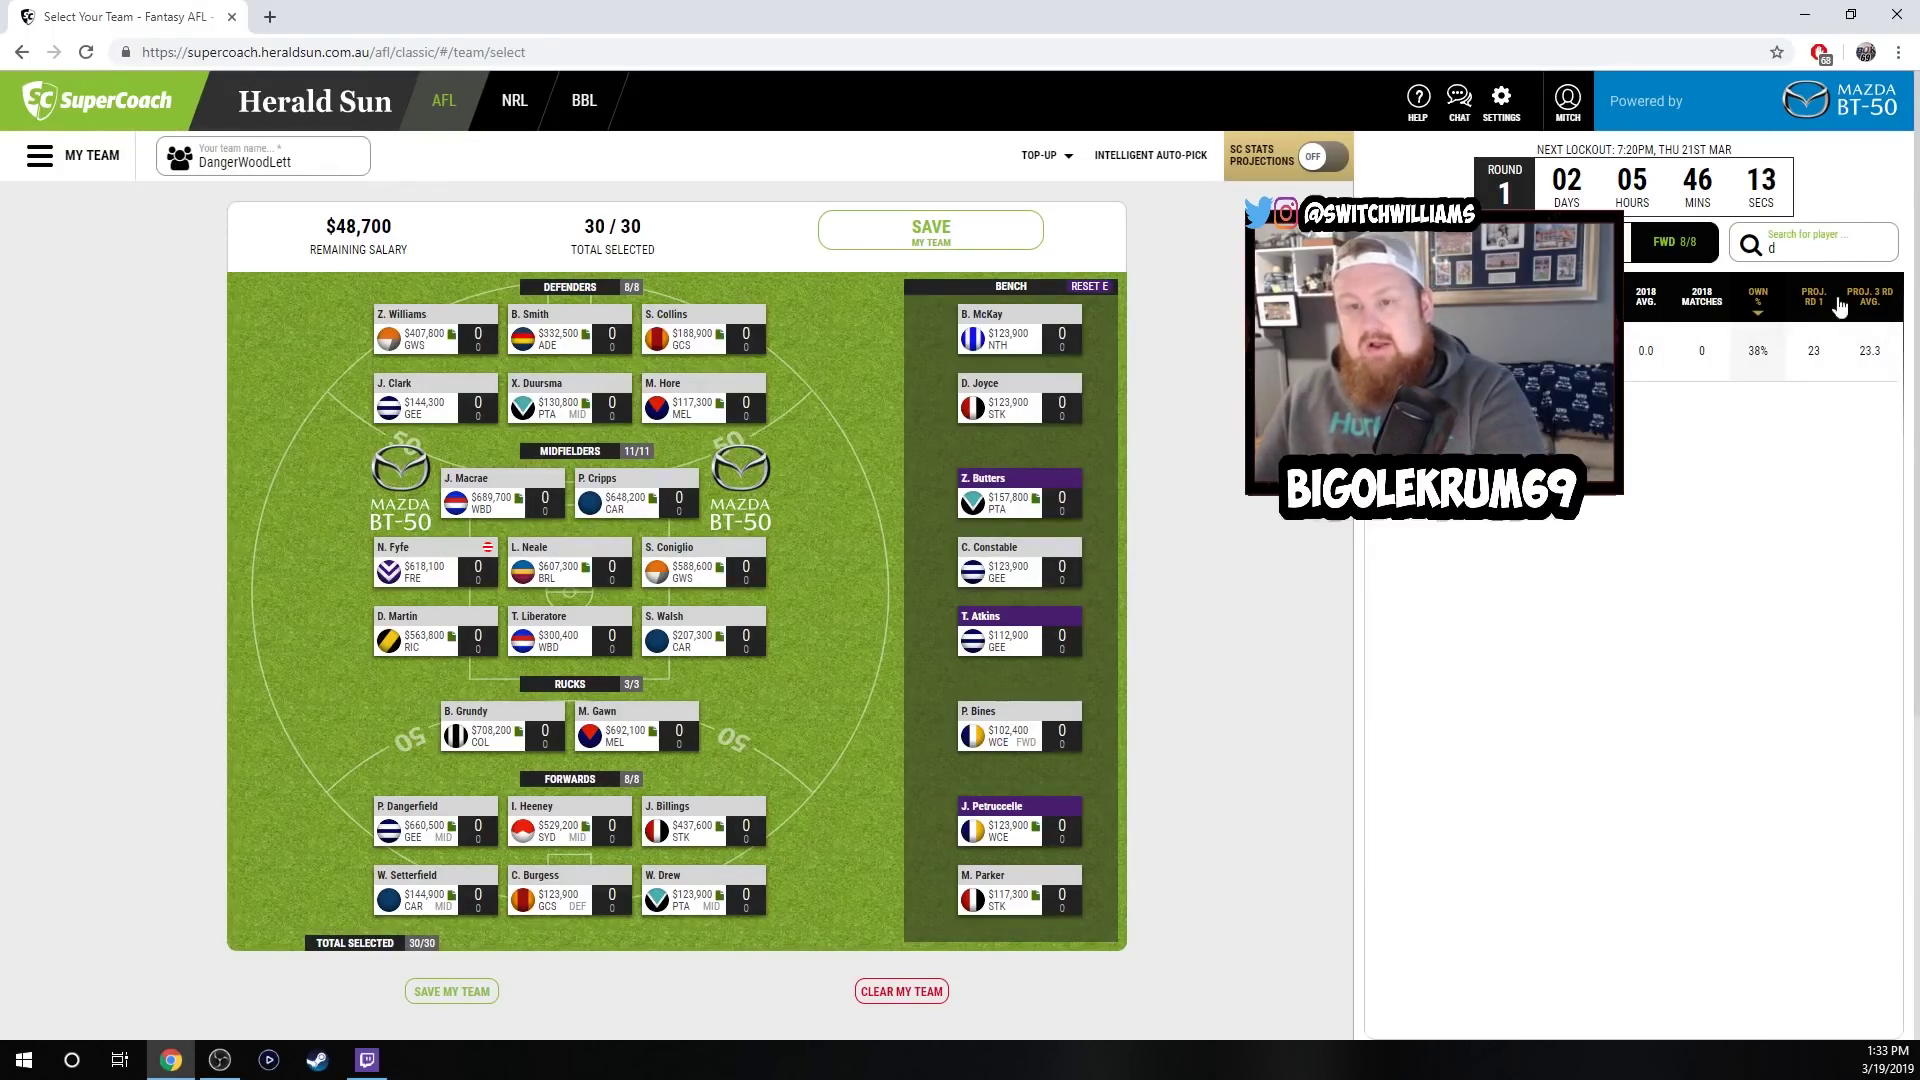